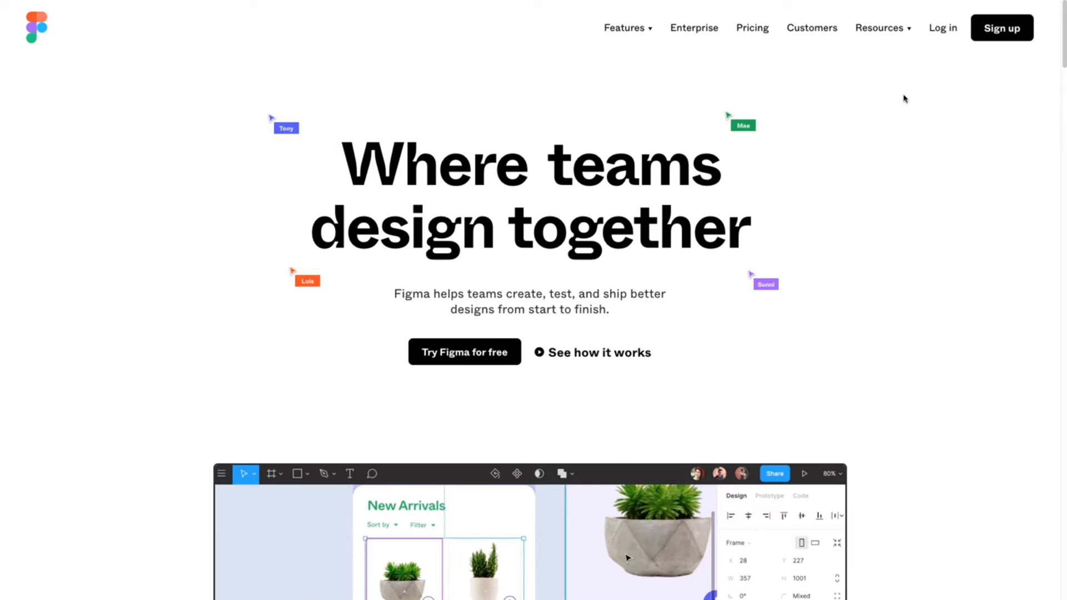
Step: Browse the Pricing page and the Figma for students page, then return to the home page
{"action": "left_click", "coordinate": [761, 36]}
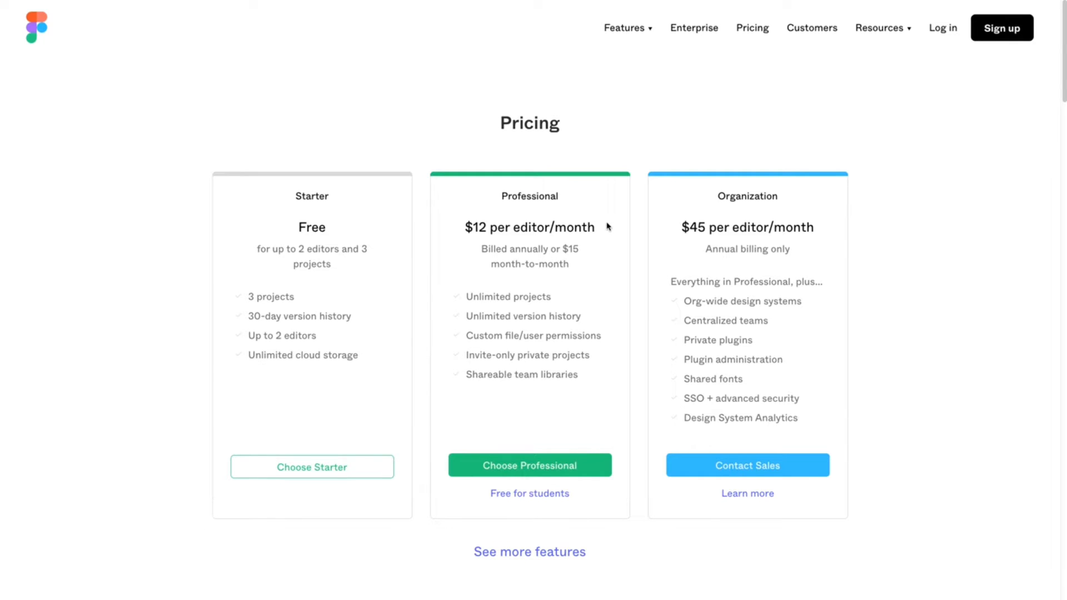
{"action": "left_click", "coordinate": [562, 493]}
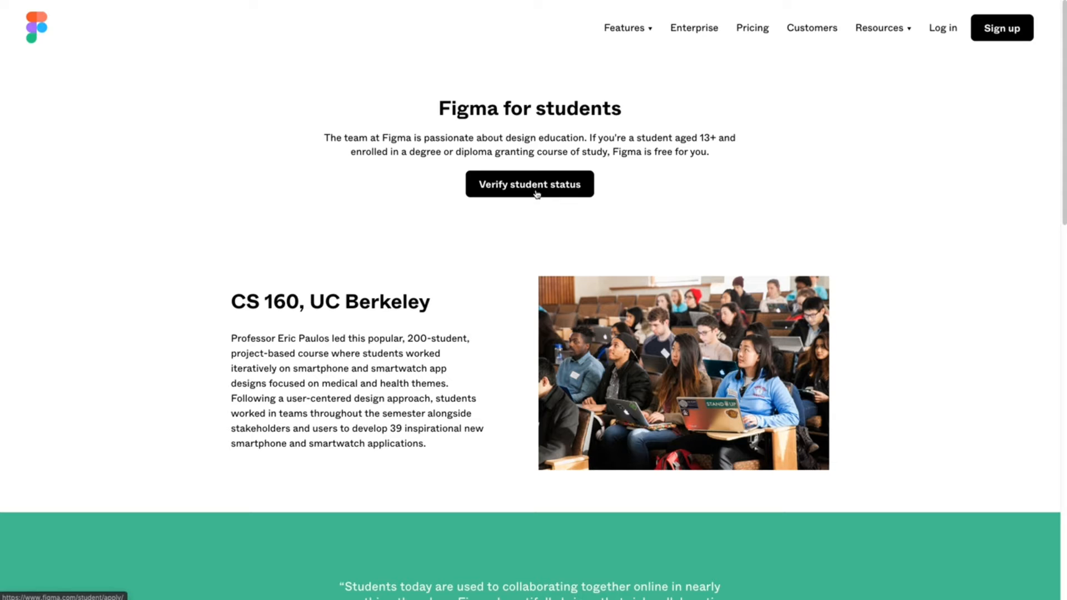
{"action": "left_click", "coordinate": [42, 38]}
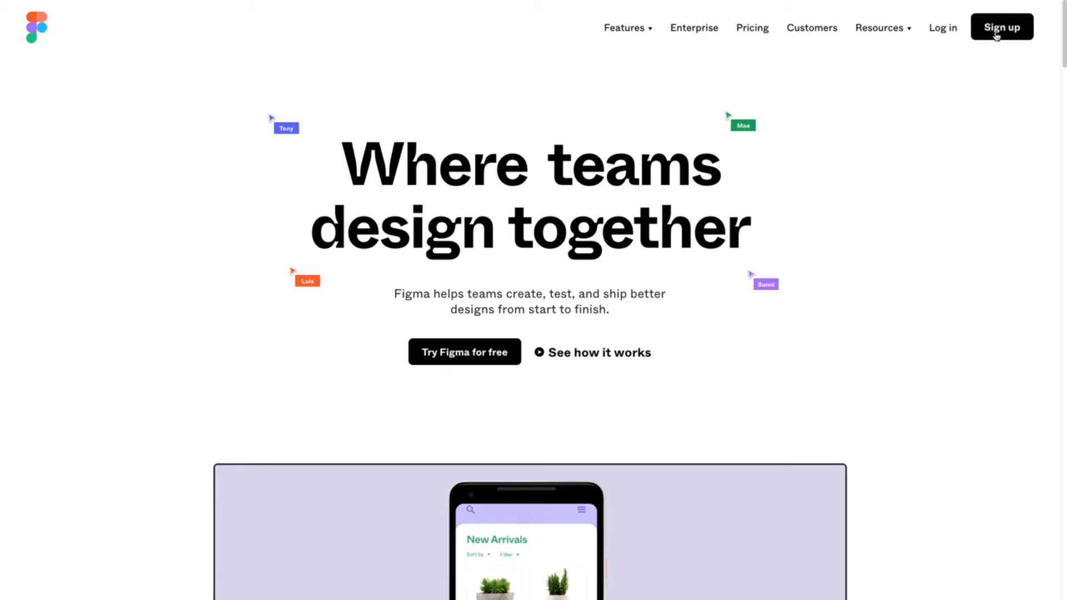
Step: Log in to Figma with the Google account option after previewing the sign-up form
{"action": "left_click", "coordinate": [996, 34]}
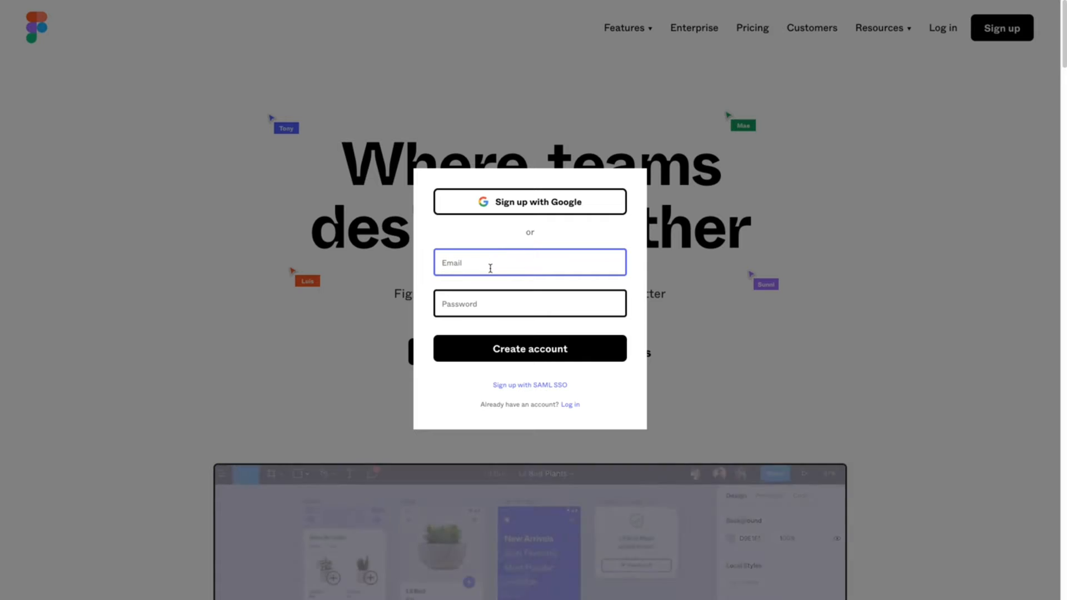
{"action": "left_click", "coordinate": [969, 48]}
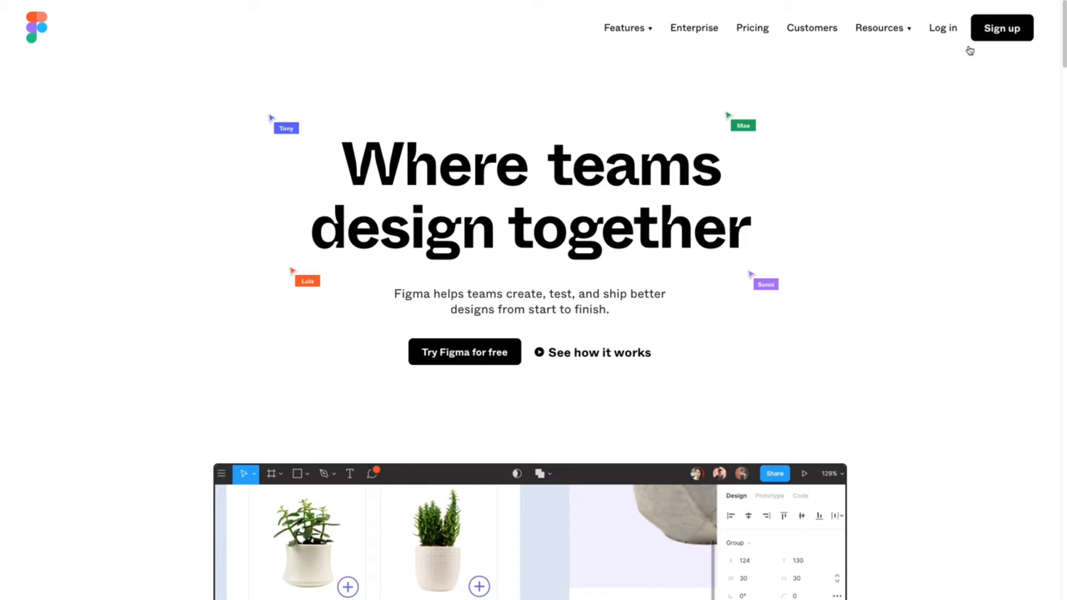
{"action": "left_click", "coordinate": [950, 34]}
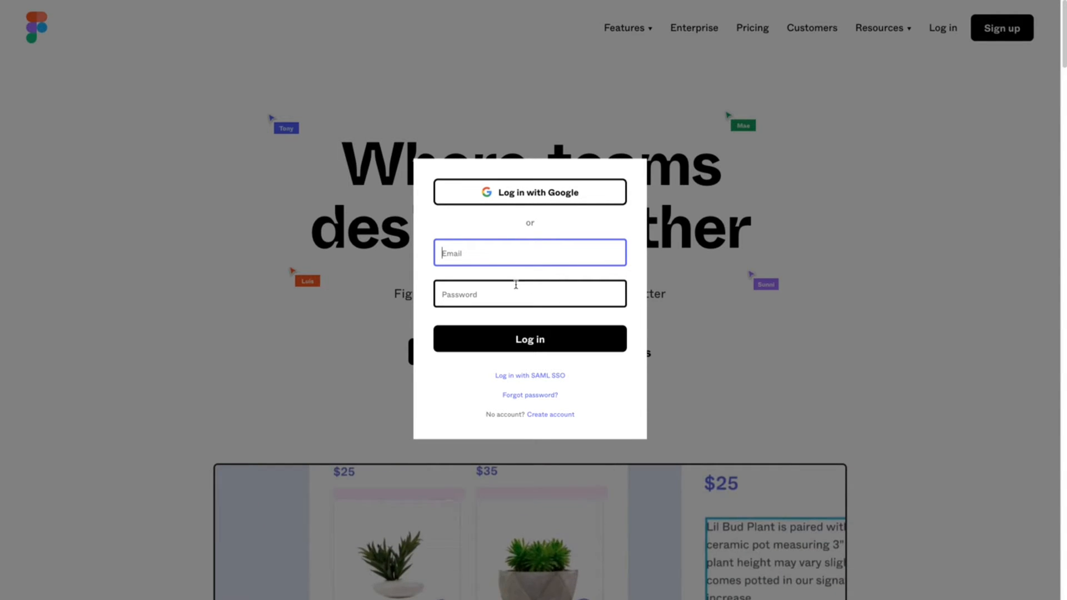
{"action": "left_click", "coordinate": [517, 203]}
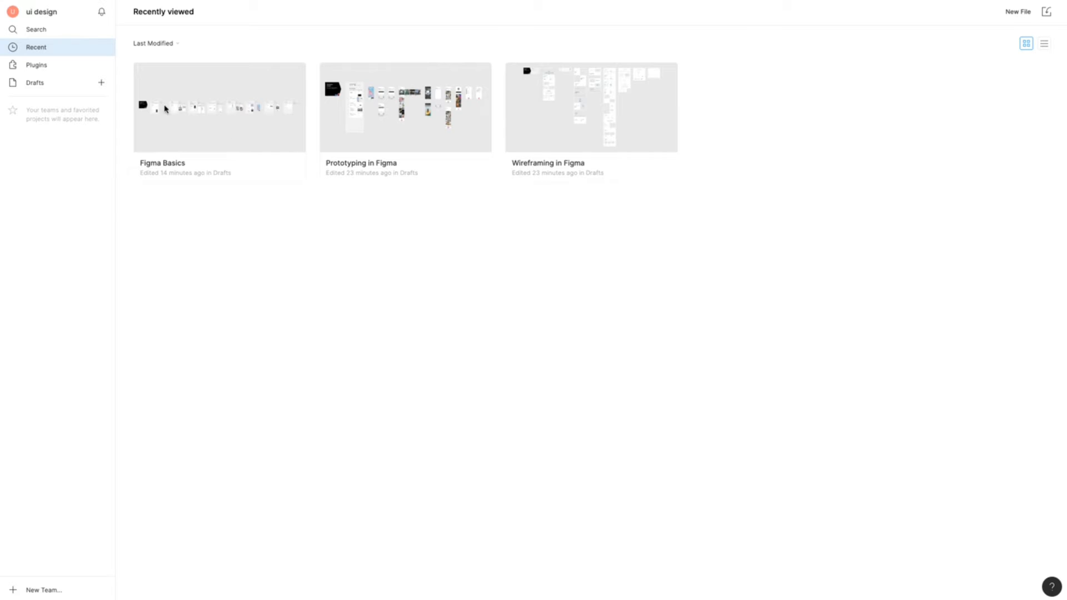
Step: Open the account settings page and review its options
{"action": "left_click", "coordinate": [196, 122]}
{"action": "left_click", "coordinate": [49, 12]}
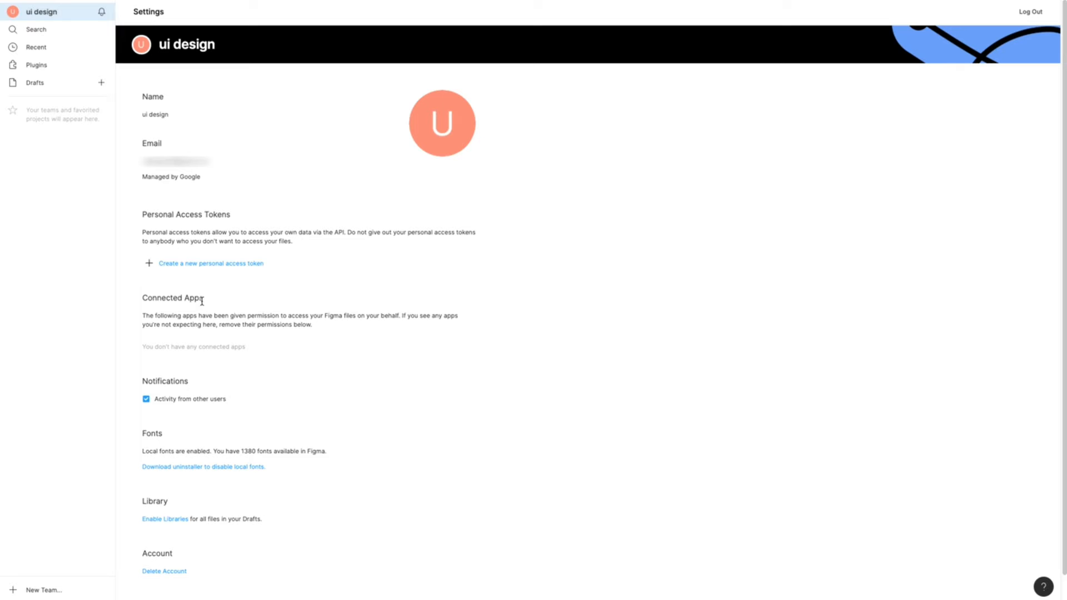
{"action": "scroll", "coordinate": [202, 301], "scroll_direction": "down", "scroll_amount": 1}
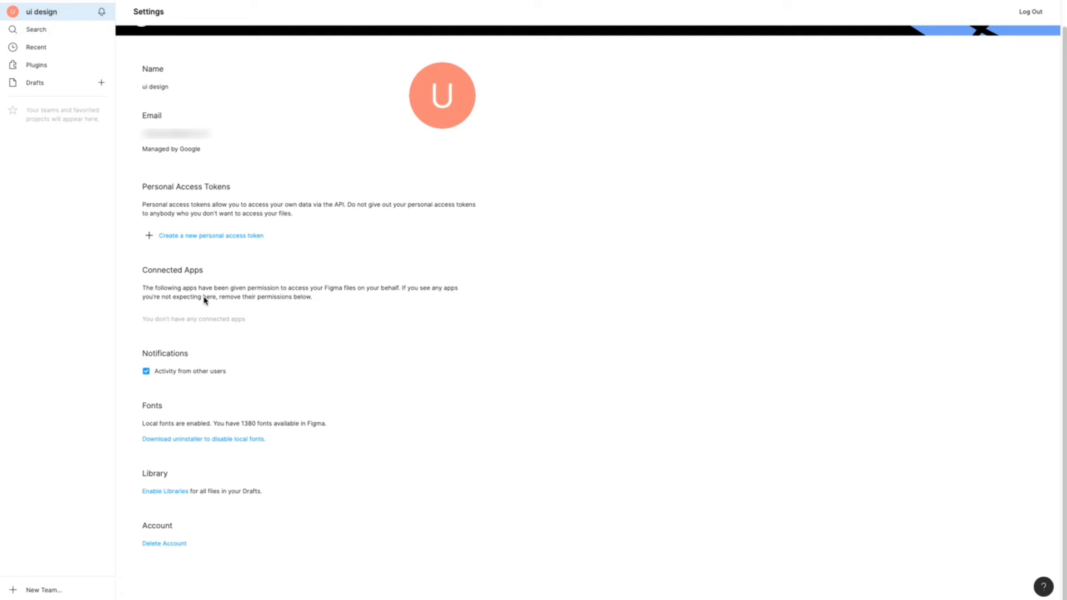
Step: Browse the Search, Recent, Plugins, Drafts and Deleted sections of the file browser
{"action": "left_click", "coordinate": [41, 32]}
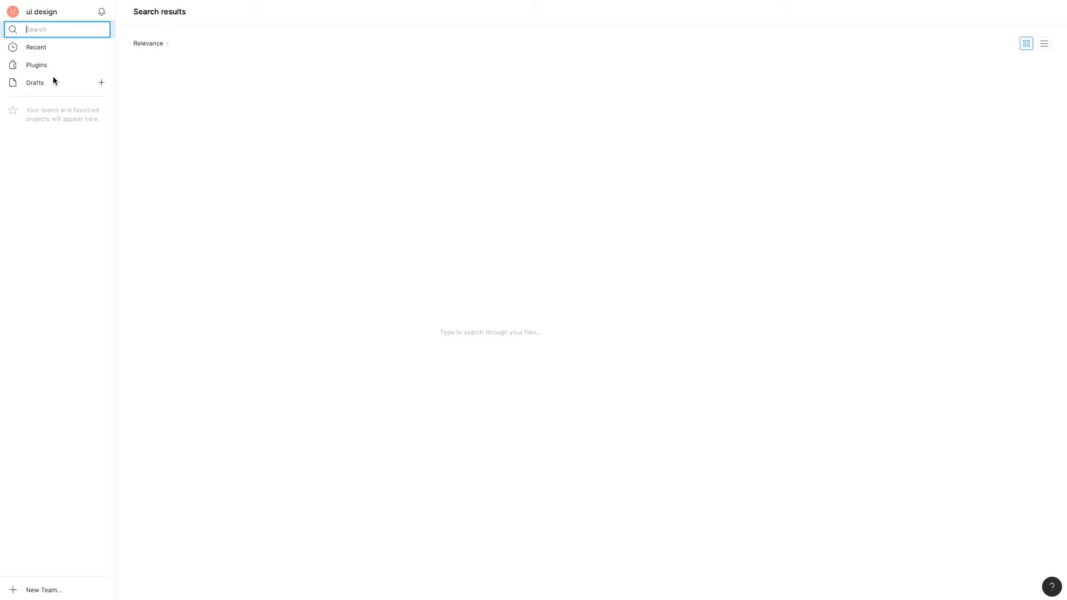
{"action": "left_click", "coordinate": [34, 48]}
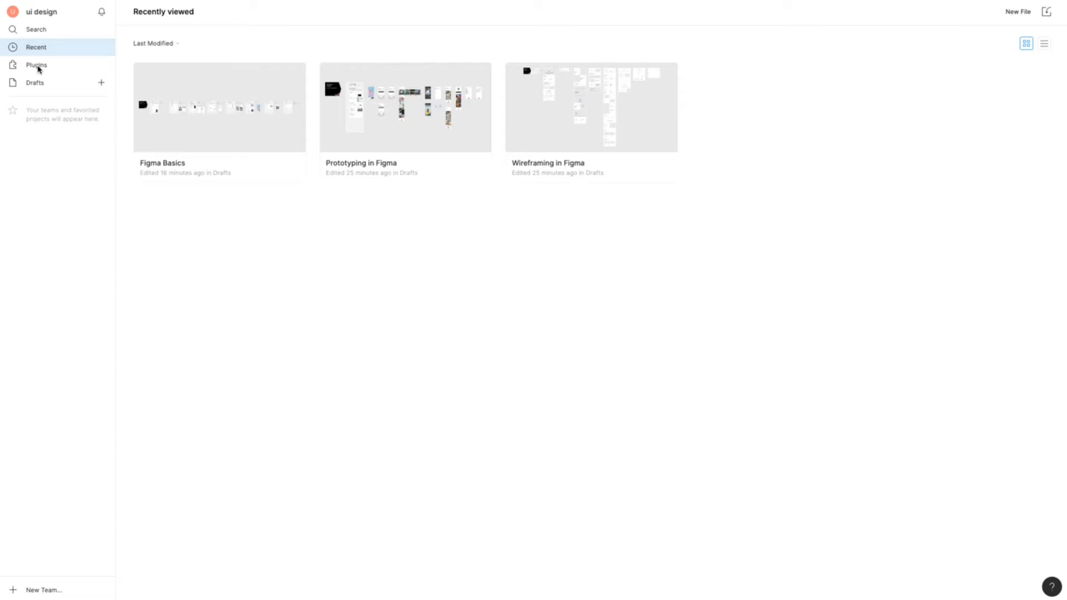
{"action": "left_click", "coordinate": [36, 66]}
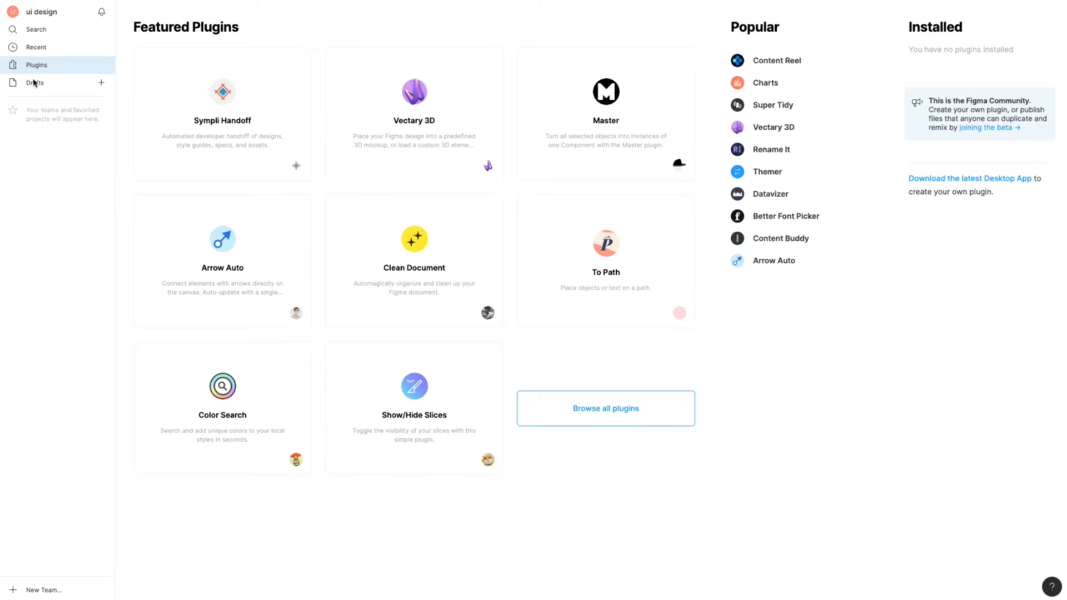
{"action": "left_click", "coordinate": [35, 84]}
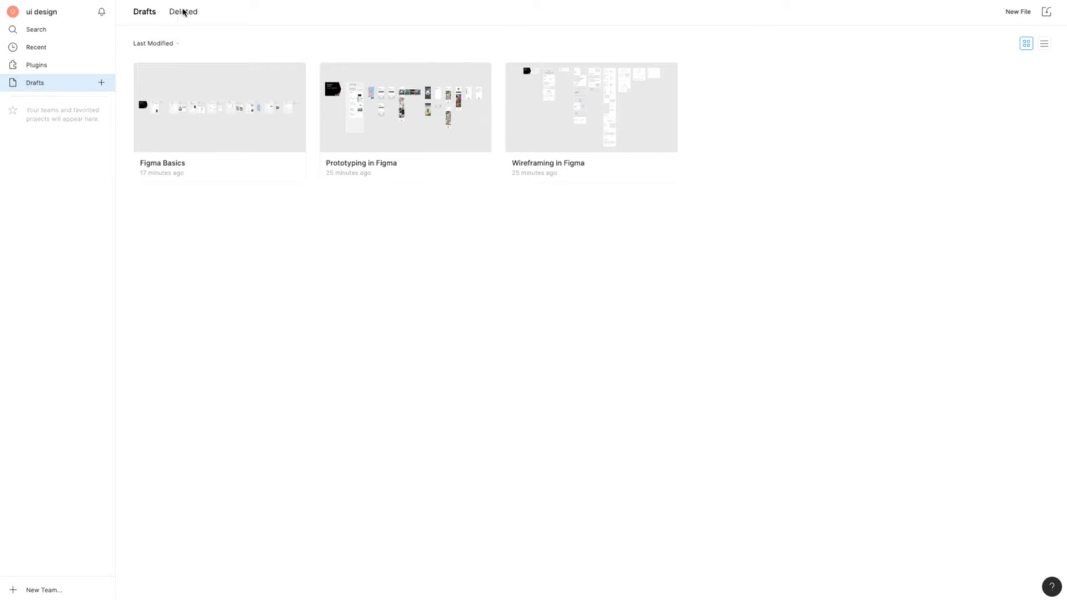
{"action": "left_click", "coordinate": [182, 13]}
{"action": "left_click", "coordinate": [146, 12]}
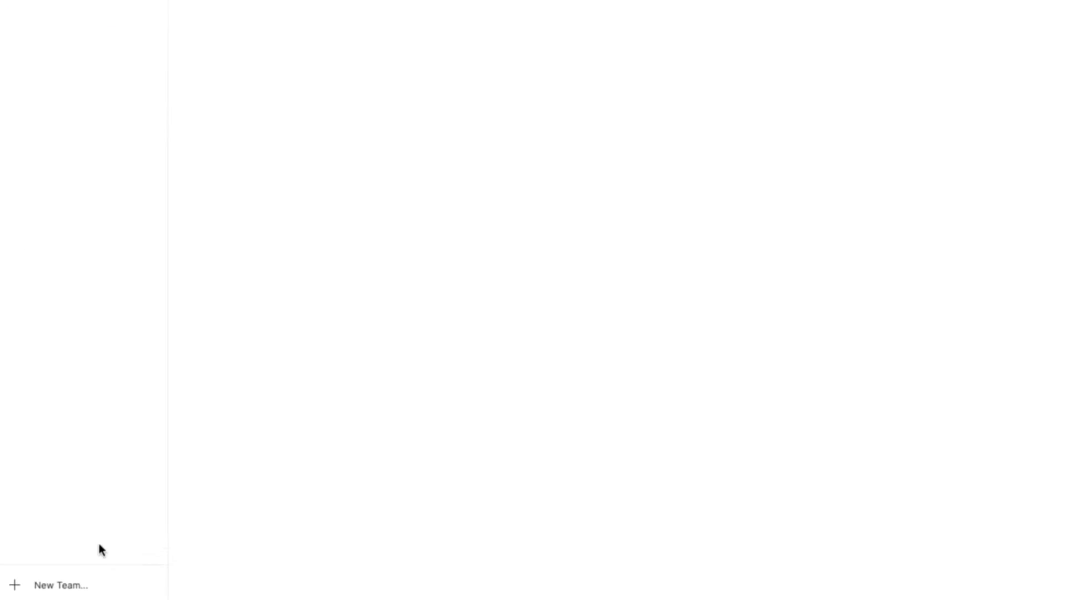
Step: Preview the new team naming page and the file import option without creating anything
{"action": "left_click", "coordinate": [64, 589]}
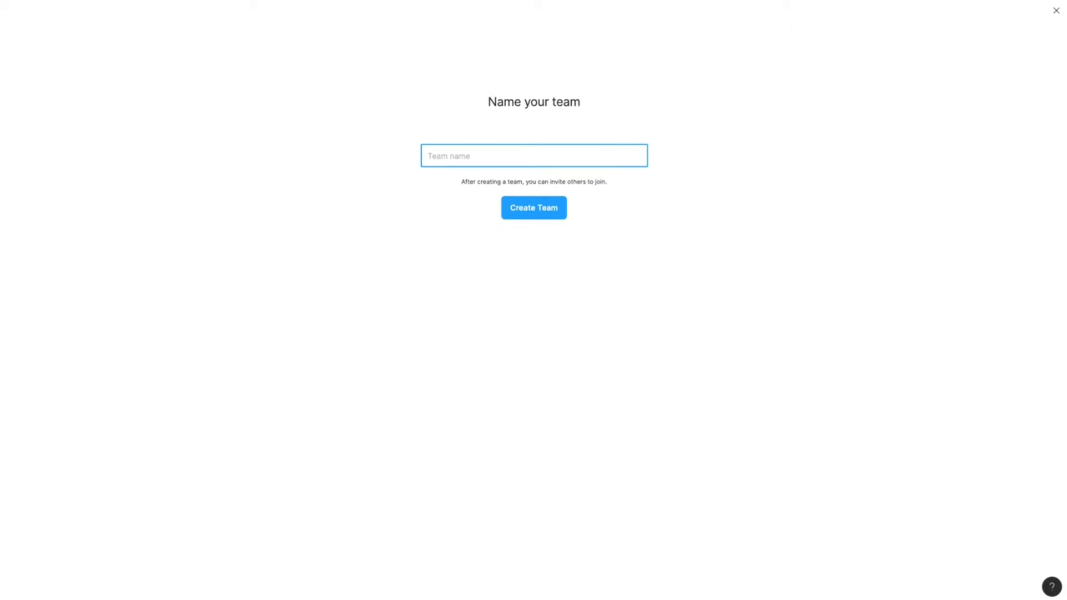
{"action": "key", "text": "alt+Left"}
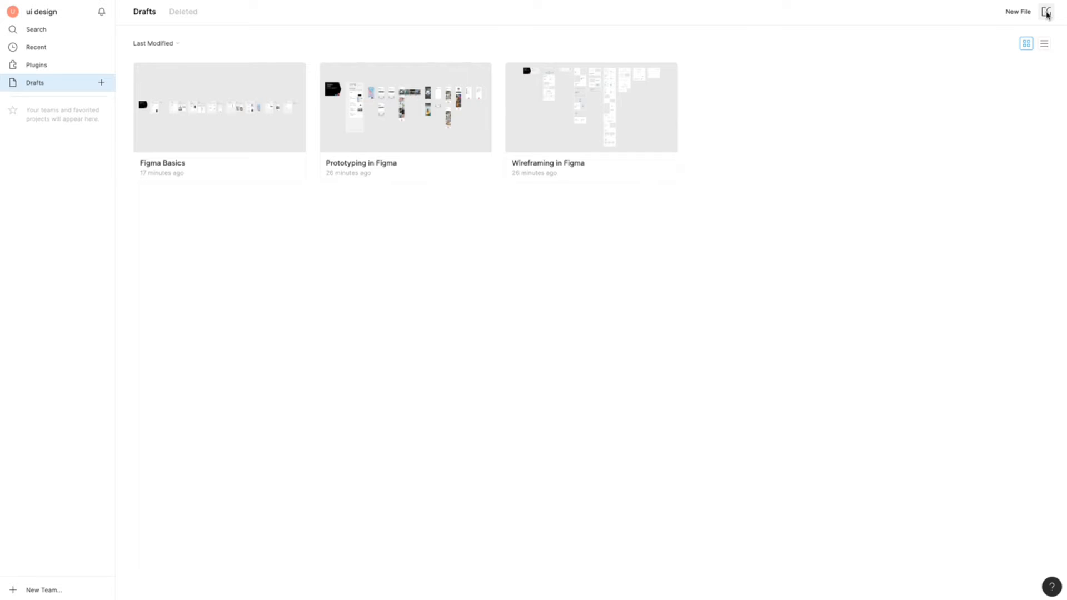
{"action": "left_click", "coordinate": [1047, 13]}
{"action": "left_click", "coordinate": [894, 521]}
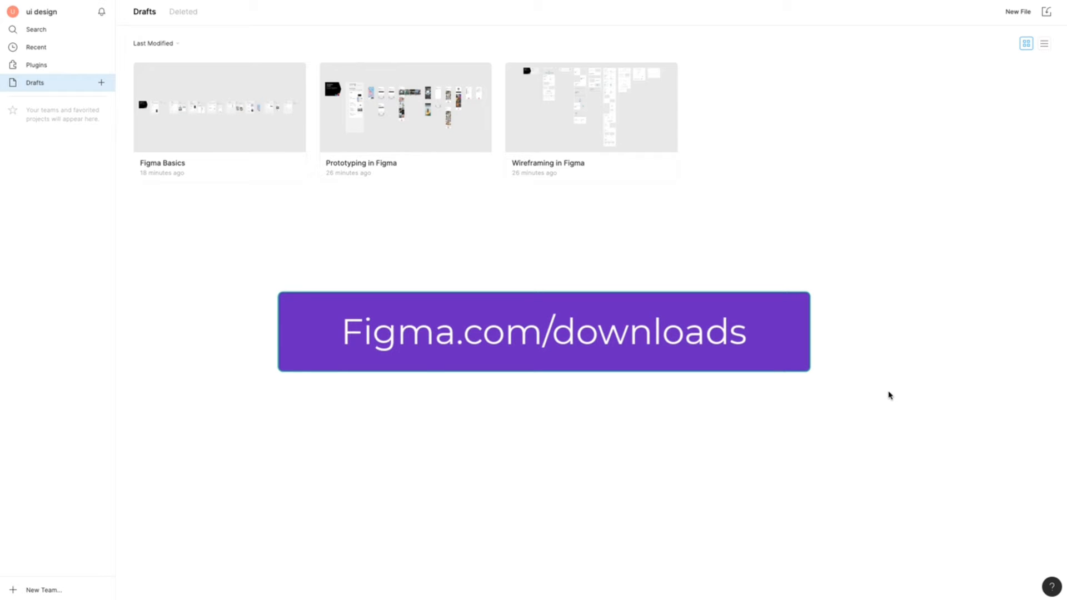
Step: Log out of the account from the settings page
{"action": "left_click", "coordinate": [50, 11]}
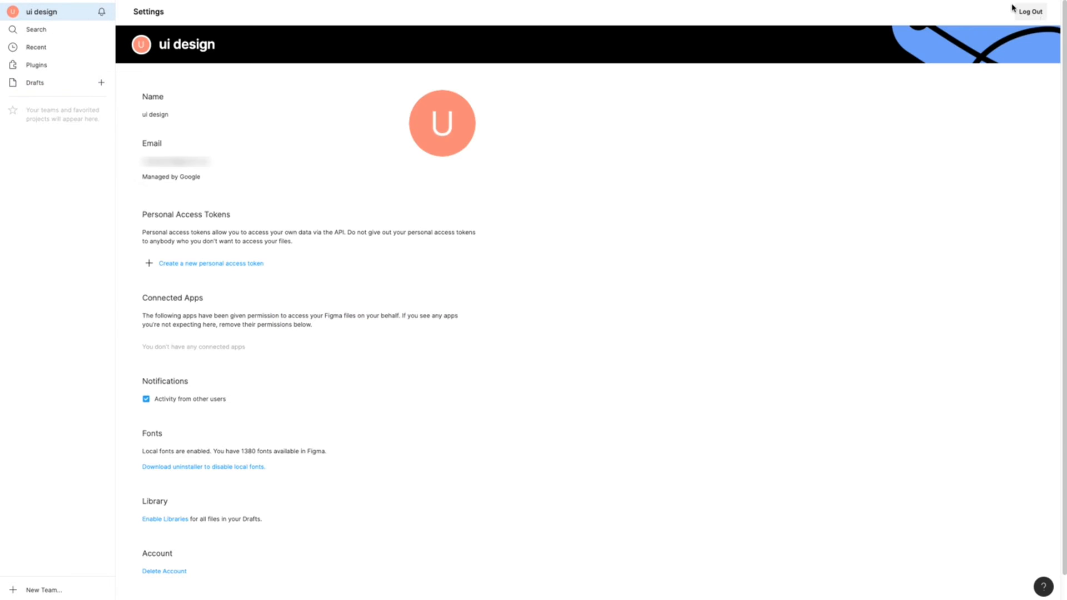
{"action": "left_click", "coordinate": [1037, 13]}
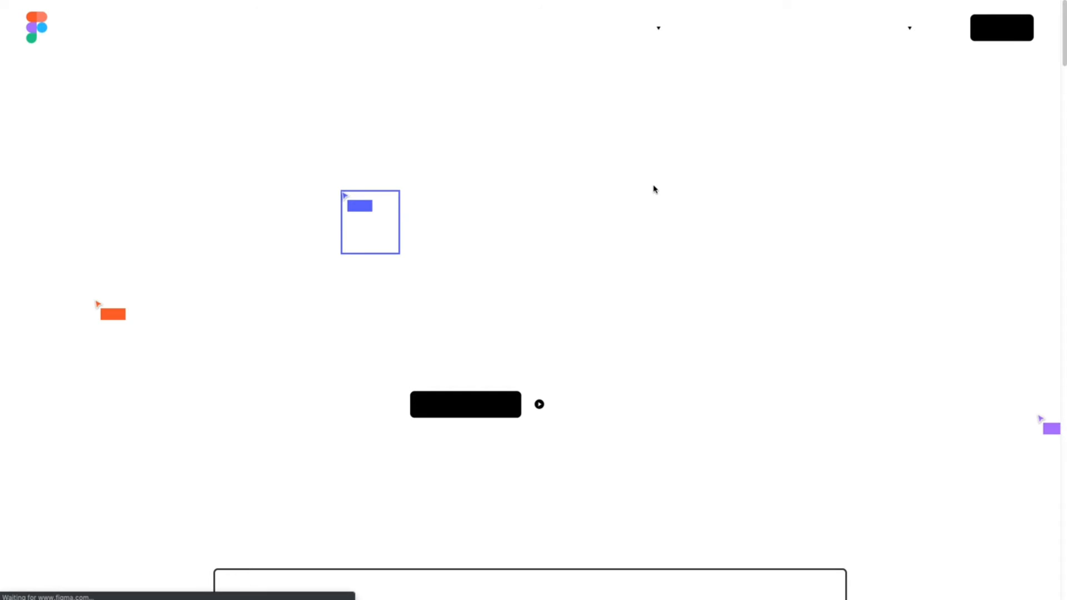
Step: Open the Figma Downloads page from the Resources menu to view the desktop app options
{"action": "mouse_move", "coordinate": [900, 24]}
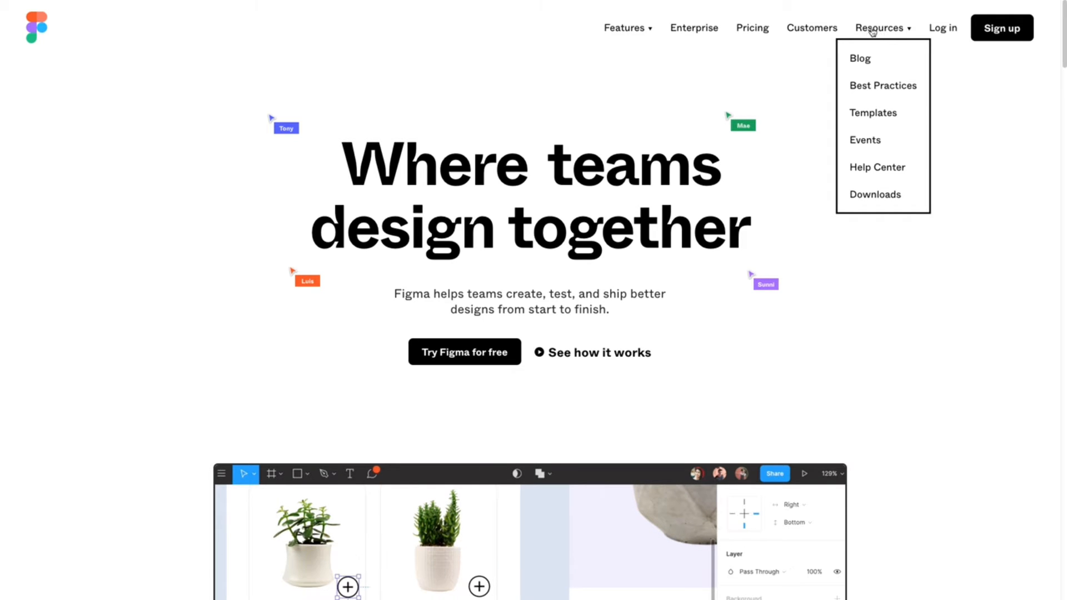
{"action": "left_click", "coordinate": [871, 203]}
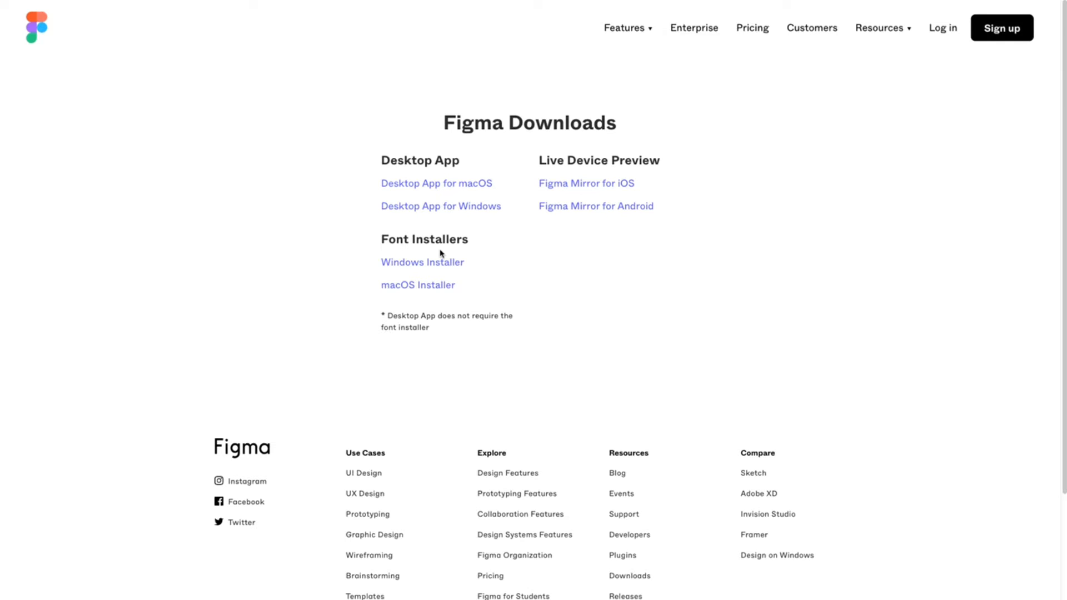
{"action": "left_click", "coordinate": [44, 32]}
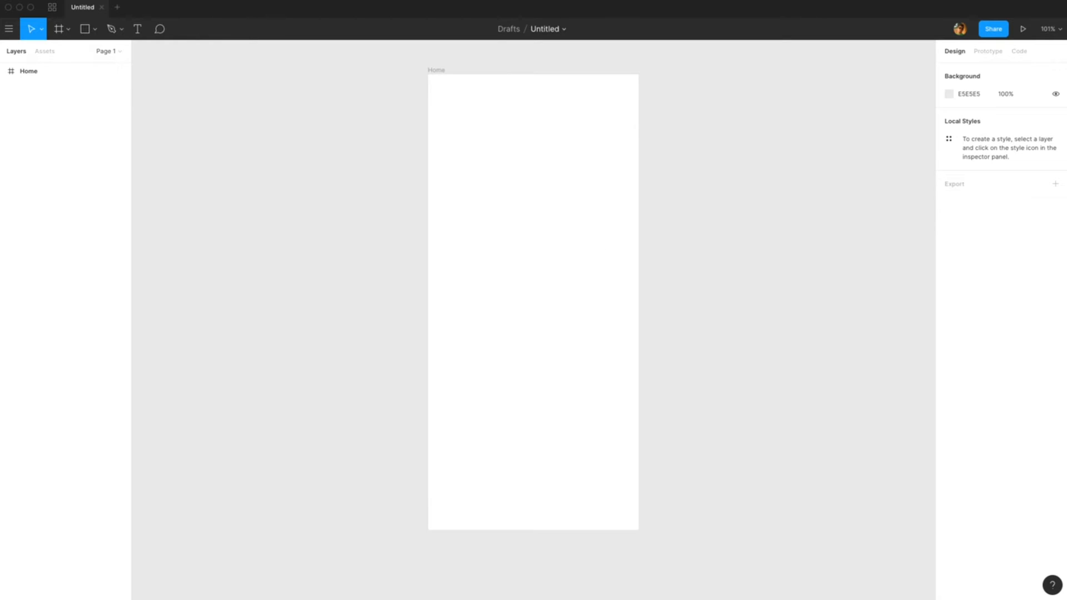
Step: Draw a rectangle about 227 × 227 inside the Home frame using the Rectangle shape tool
{"action": "left_click", "coordinate": [87, 28]}
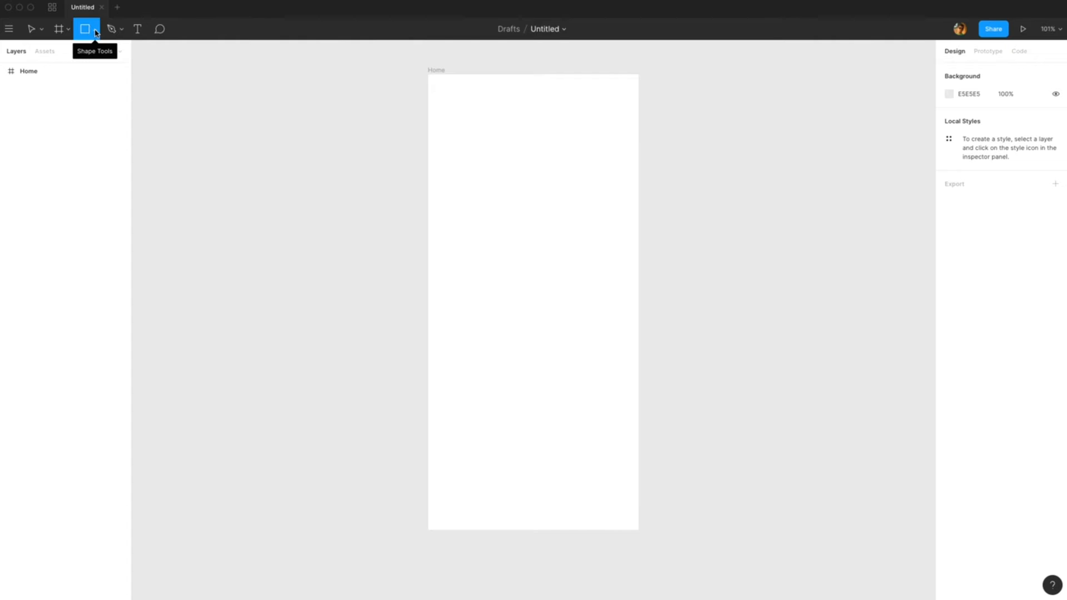
{"action": "left_click", "coordinate": [96, 32]}
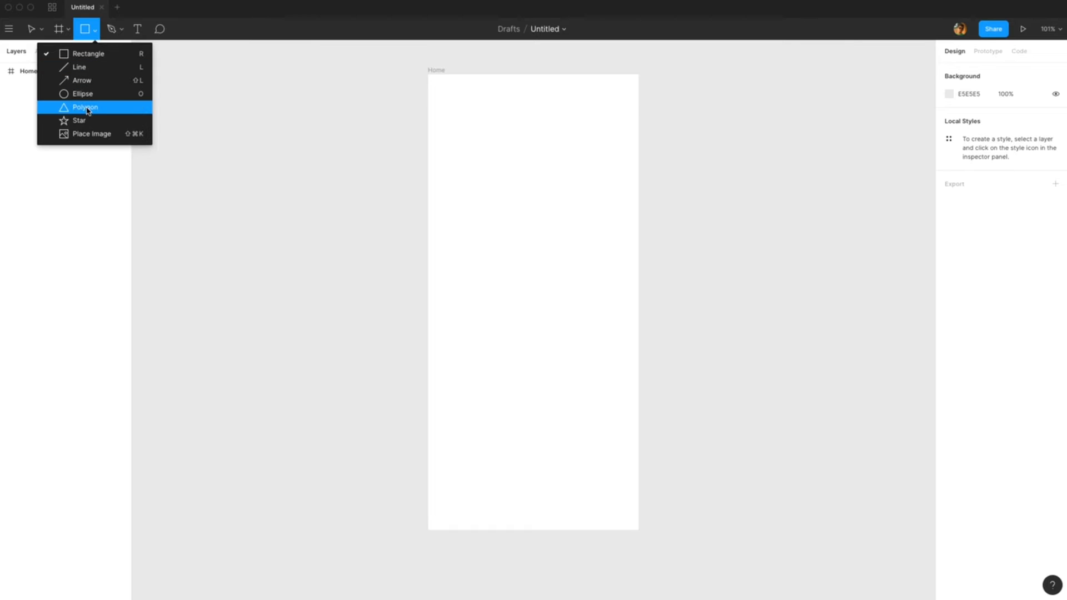
{"action": "left_click", "coordinate": [160, 69]}
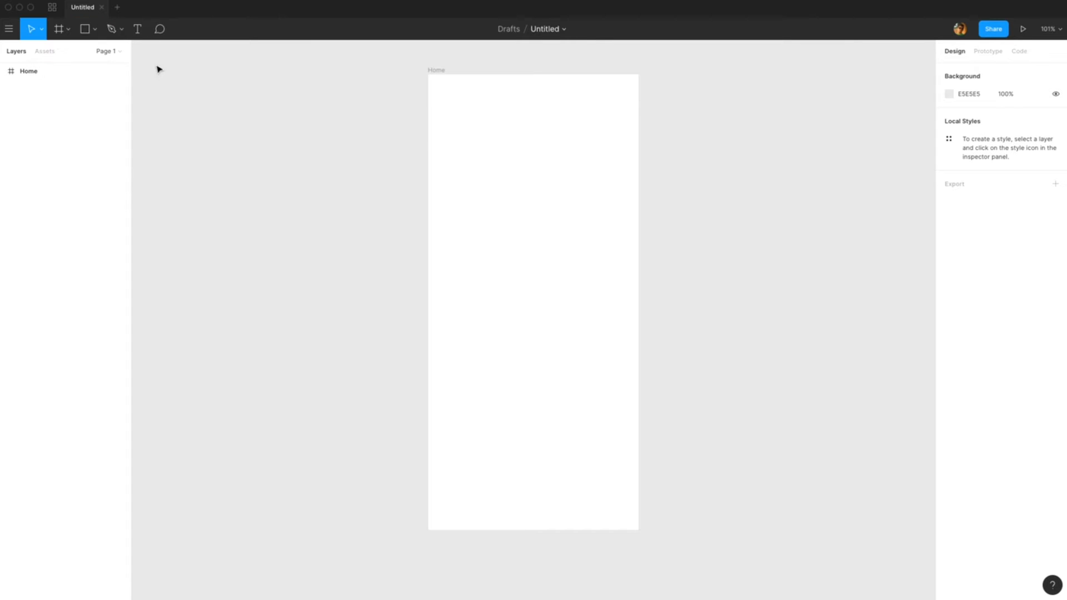
{"action": "left_click", "coordinate": [89, 32]}
{"action": "left_click", "coordinate": [94, 32]}
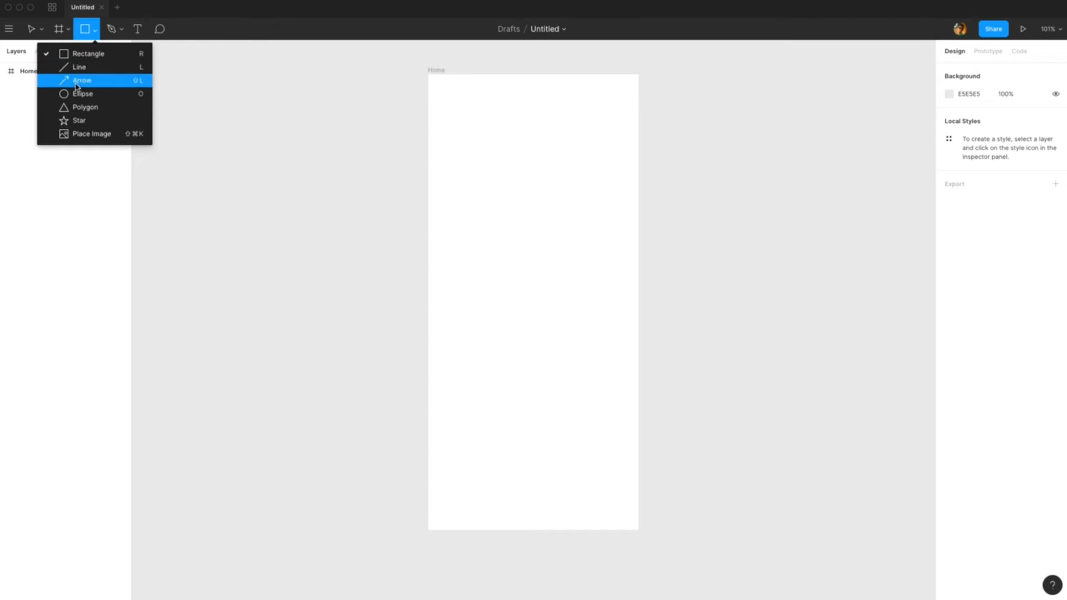
{"action": "left_click", "coordinate": [96, 59]}
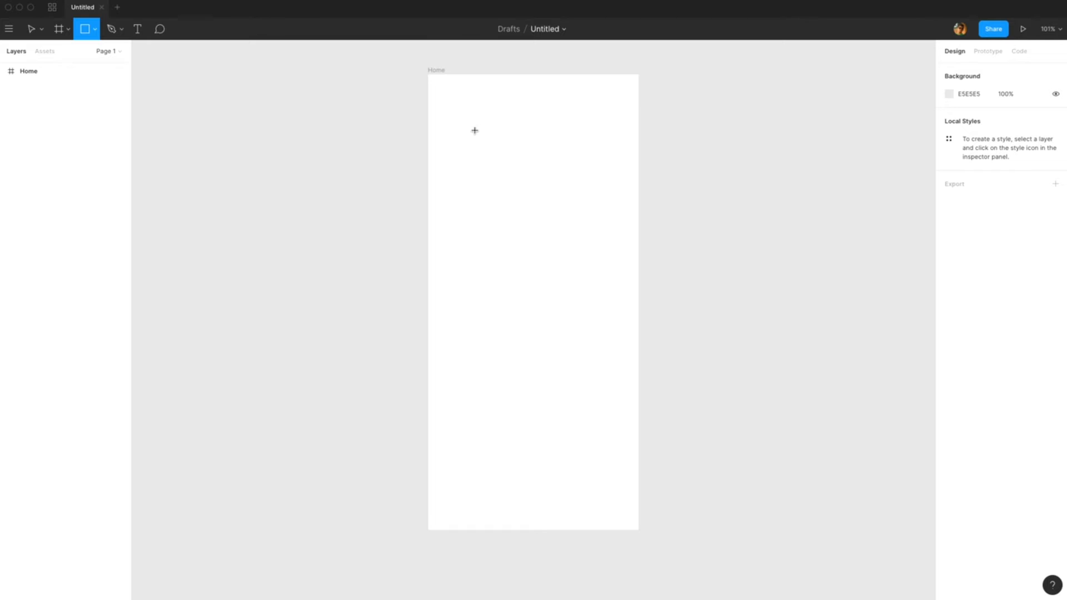
{"action": "scroll", "coordinate": [459, 118], "scroll_direction": "up", "scroll_amount": 1}
{"action": "left_click_drag", "start_coordinate": [488, 170], "coordinate": [594, 297]}
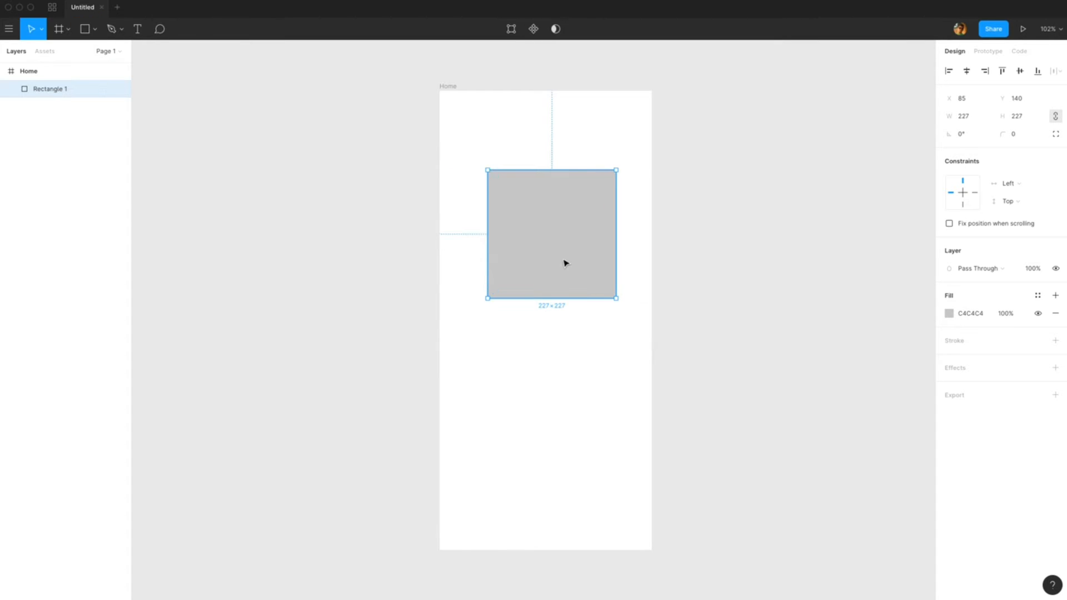
Step: Round the rectangle's corners, setting the corner radius to 50
{"action": "left_click_drag", "start_coordinate": [564, 262], "coordinate": [558, 260]}
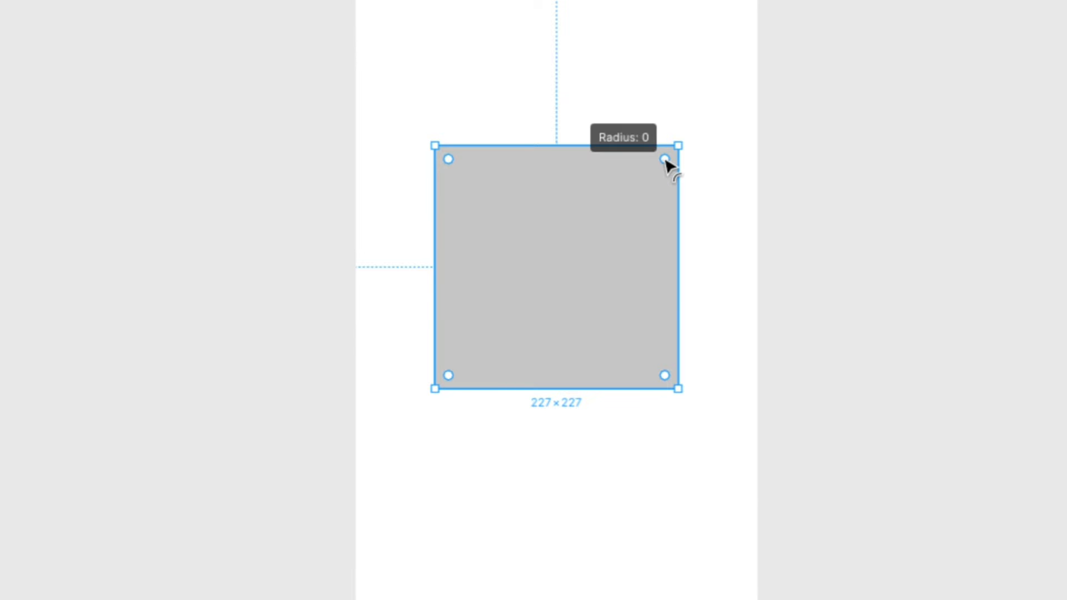
{"action": "left_click_drag", "start_coordinate": [665, 160], "coordinate": [648, 180]}
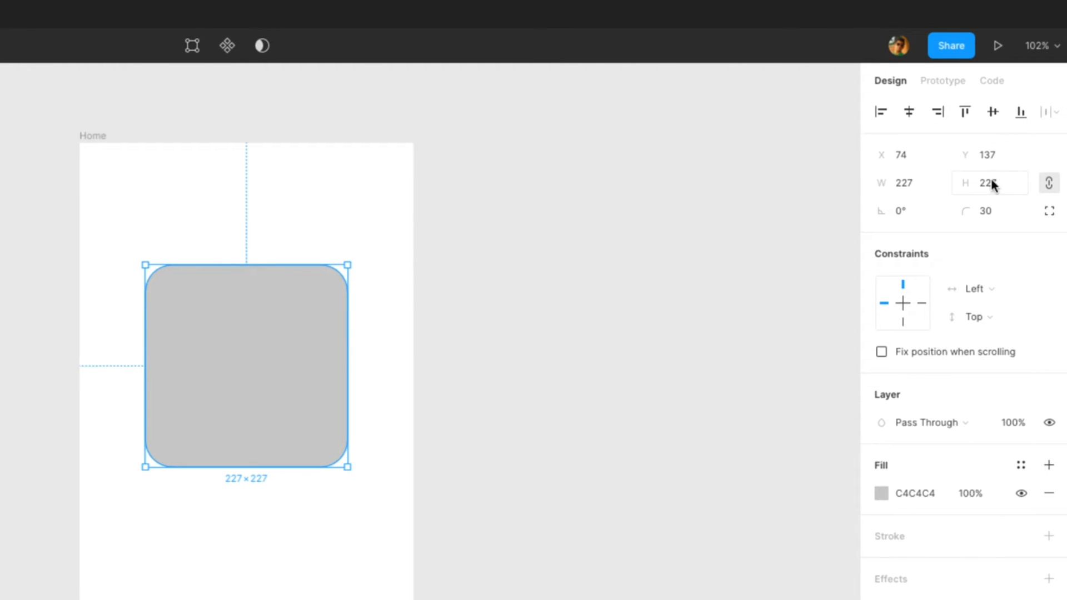
{"action": "left_click", "coordinate": [994, 217]}
{"action": "type", "text": "50"}
{"action": "key", "text": "Return"}
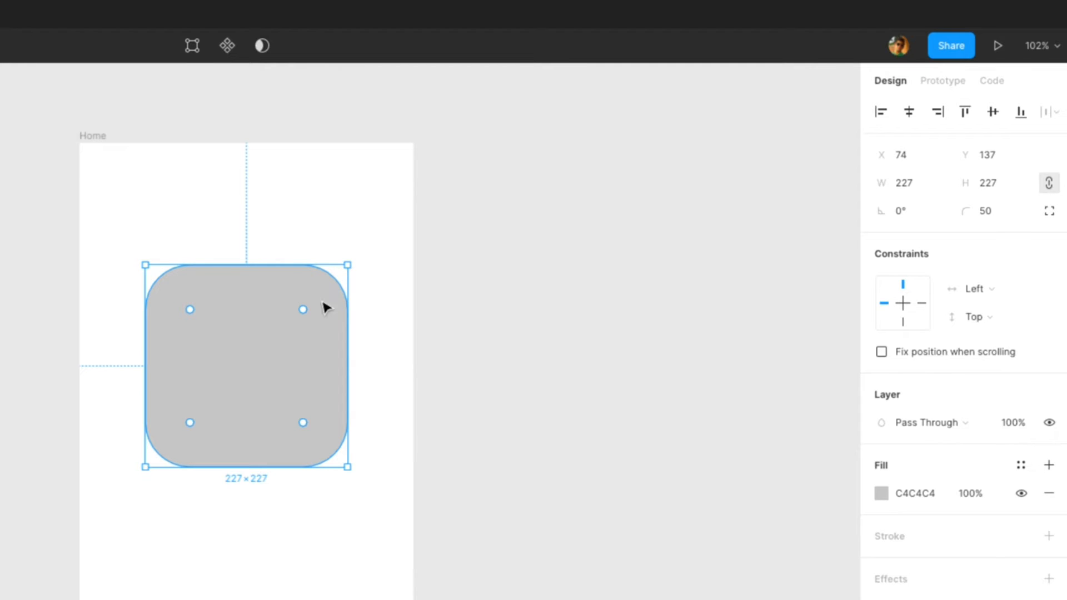
Step: Switch the rectangle to independent corner radii
{"action": "key", "text": "alt"}
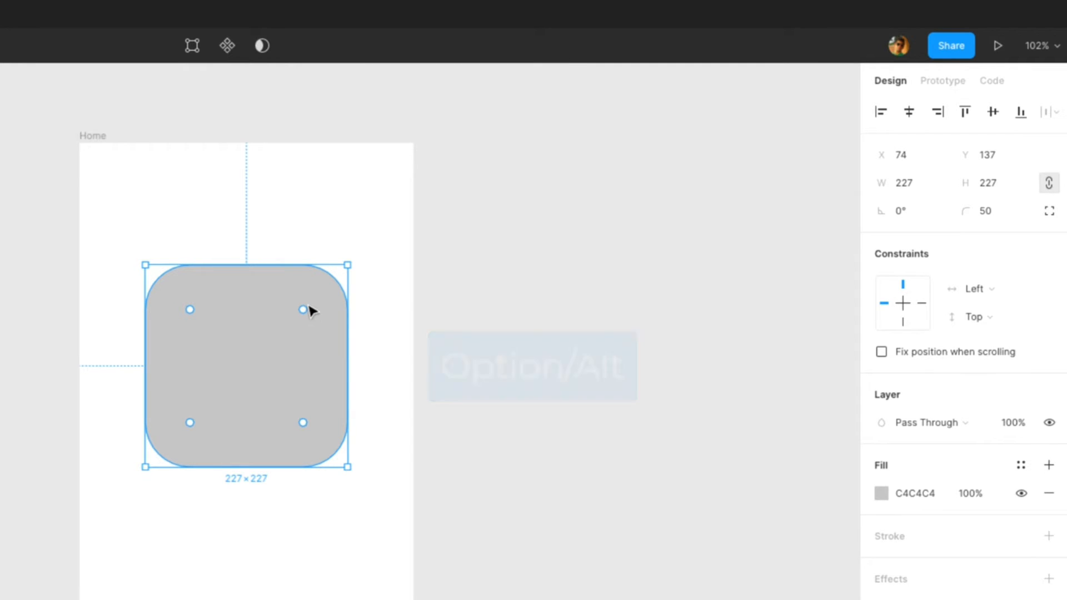
{"action": "left_click_drag", "start_coordinate": [304, 310], "coordinate": [338, 288]}
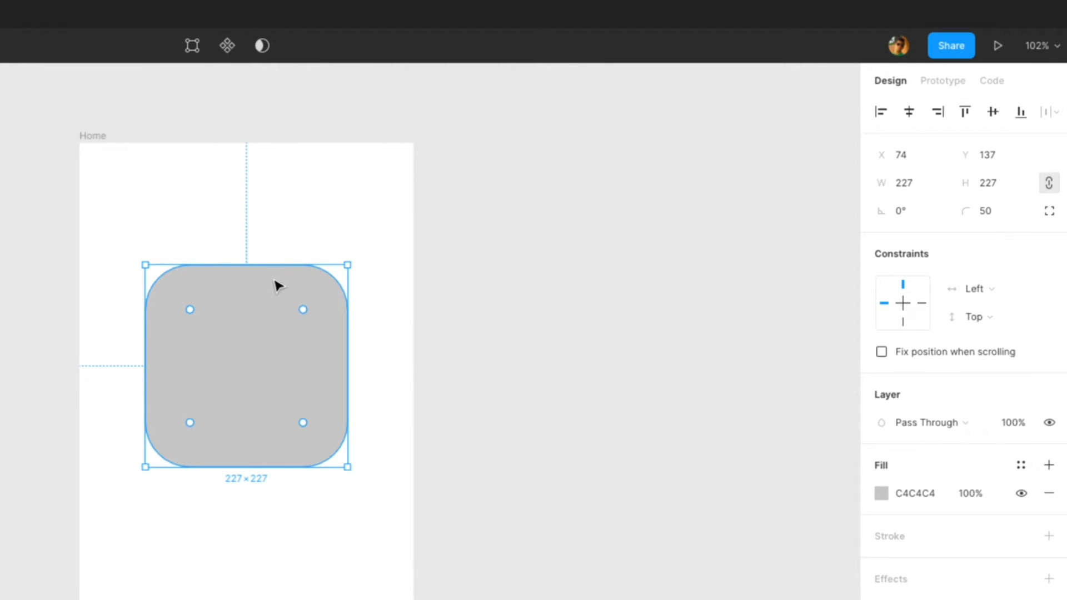
{"action": "left_click", "coordinate": [1052, 212]}
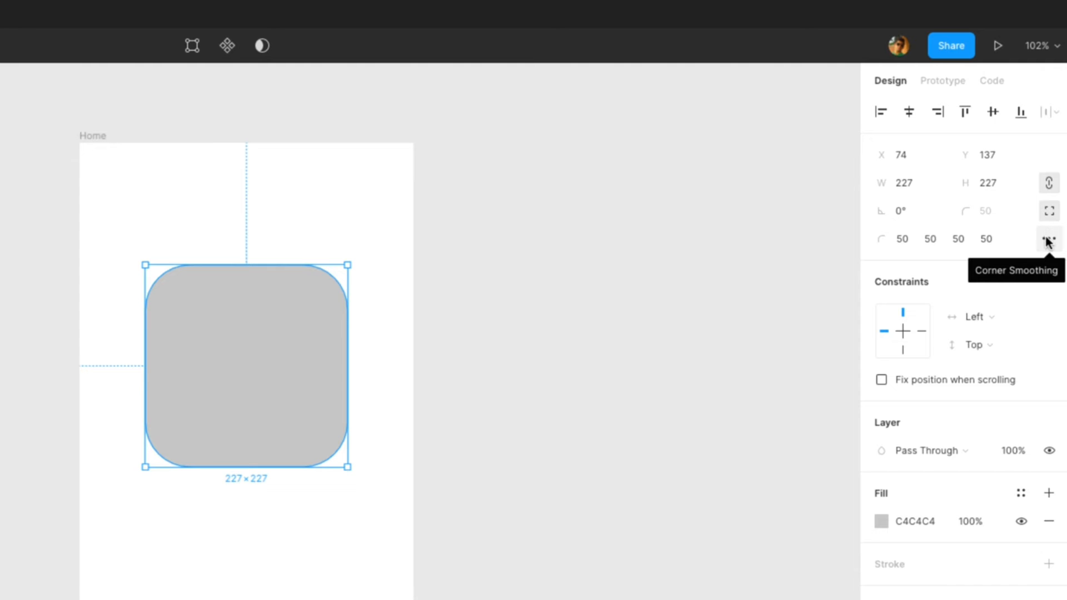
Step: Set the rectangle's corner smoothing to about the iOS level
{"action": "left_click", "coordinate": [1049, 242]}
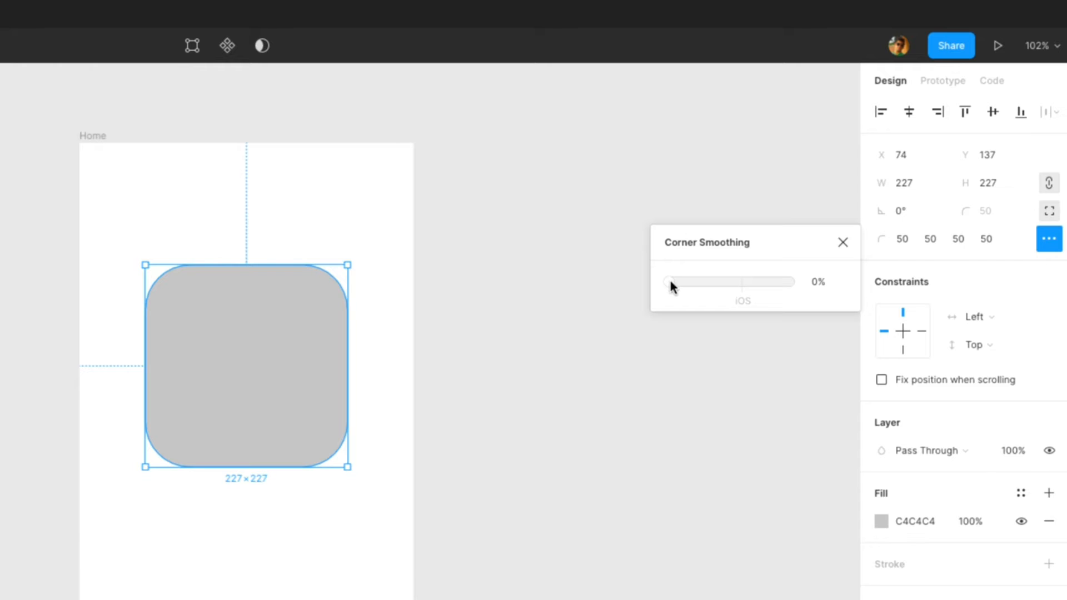
{"action": "left_click_drag", "start_coordinate": [670, 283], "coordinate": [737, 305]}
{"action": "mouse_move", "coordinate": [742, 281]}
{"action": "left_mouse_down"}
{"action": "mouse_move", "coordinate": [806, 283]}
{"action": "mouse_move", "coordinate": [743, 285]}
{"action": "left_mouse_up"}
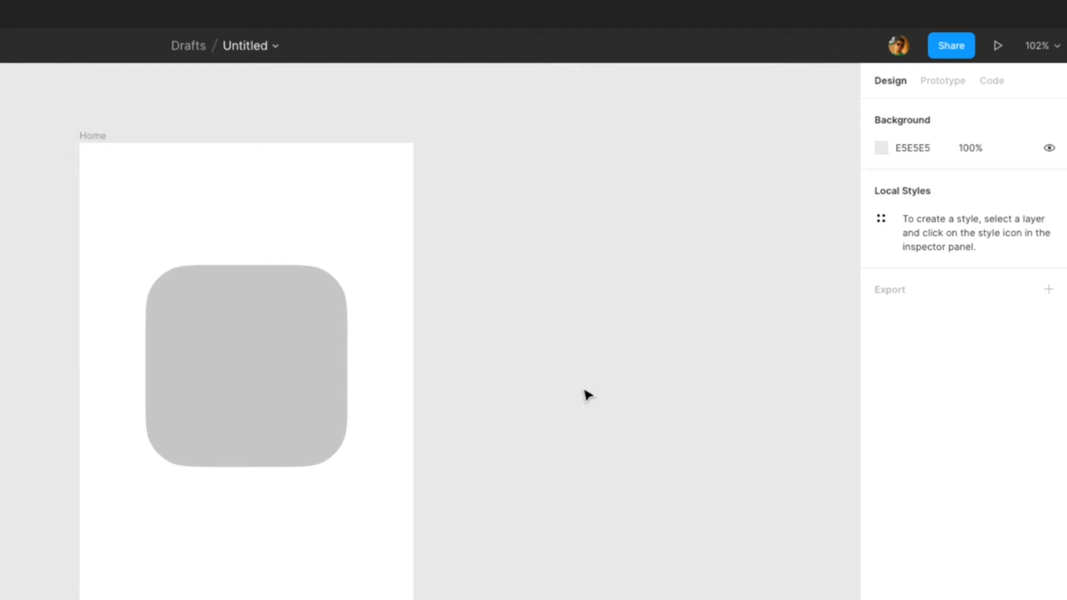
Step: Move the rounded rectangle up near the top of the Home frame
{"action": "left_click_drag", "start_coordinate": [226, 356], "coordinate": [226, 273]}
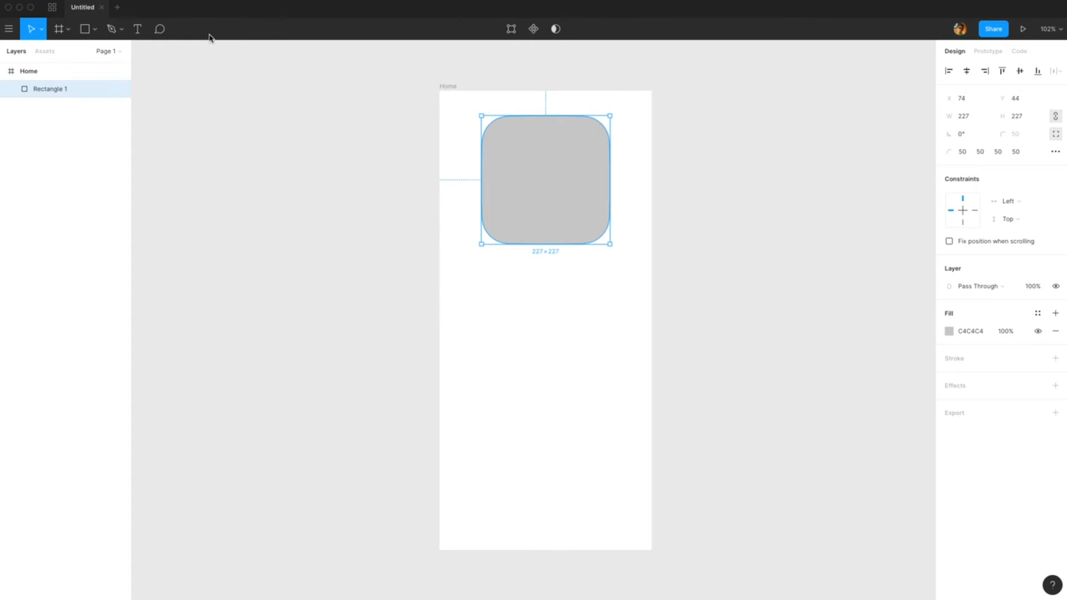
Step: Draw a horizontal line about 266 wide below the rectangle with the Line tool
{"action": "left_click", "coordinate": [89, 29]}
{"action": "left_click", "coordinate": [95, 30]}
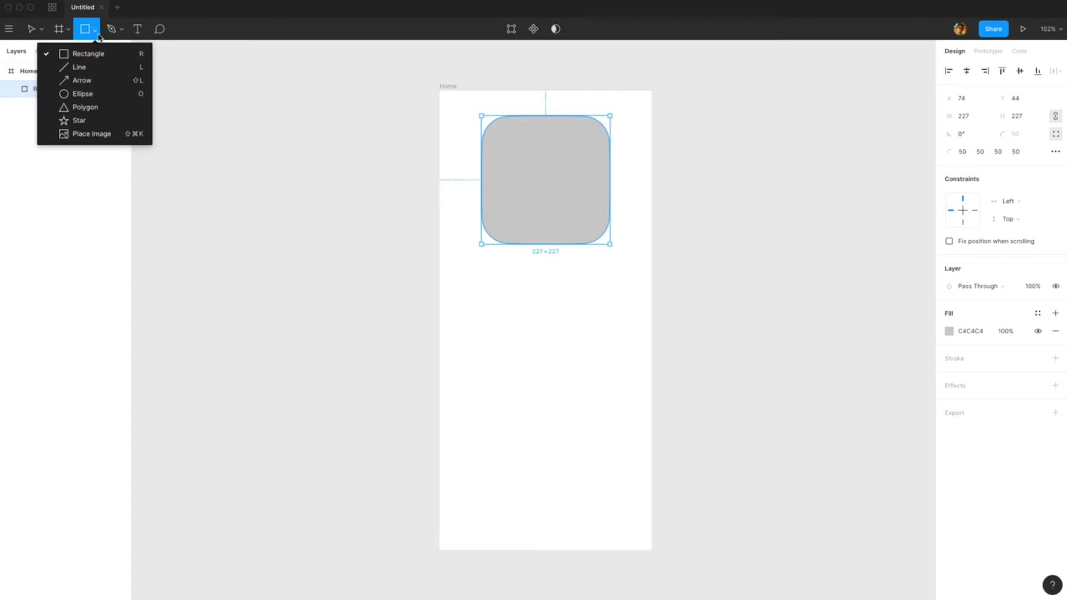
{"action": "left_click", "coordinate": [102, 67]}
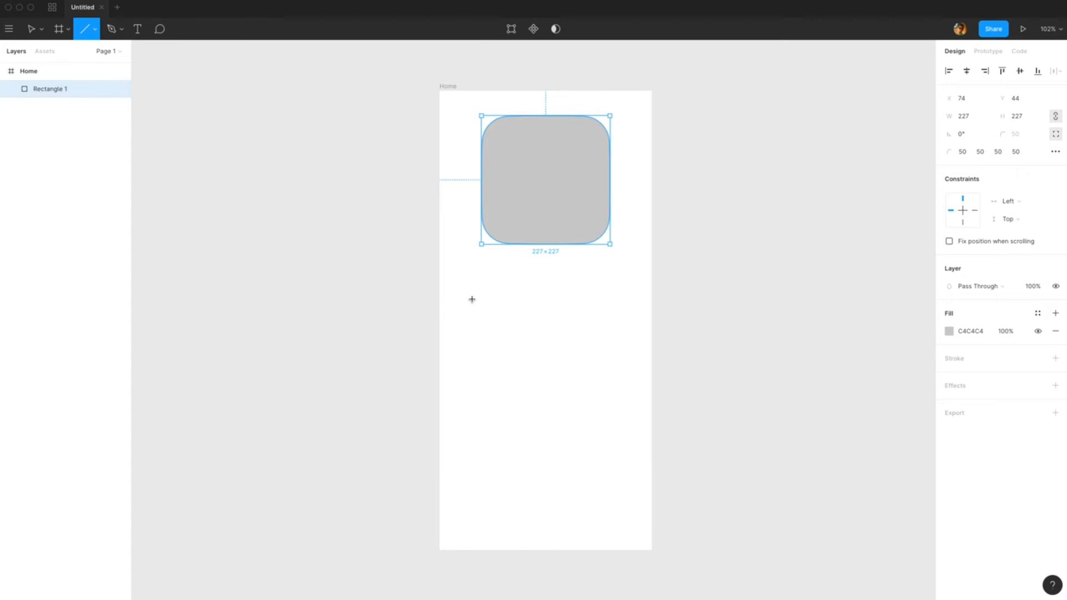
{"action": "left_click_drag", "start_coordinate": [473, 299], "coordinate": [622, 298]}
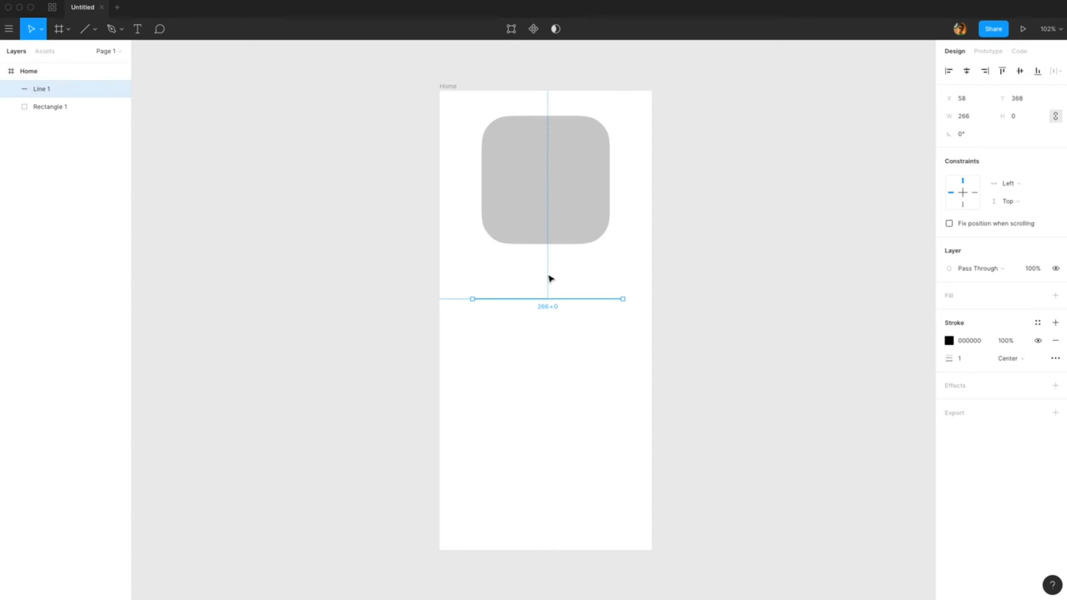
Step: Set the line's stroke weight to 10
{"action": "key", "text": "shift+2"}
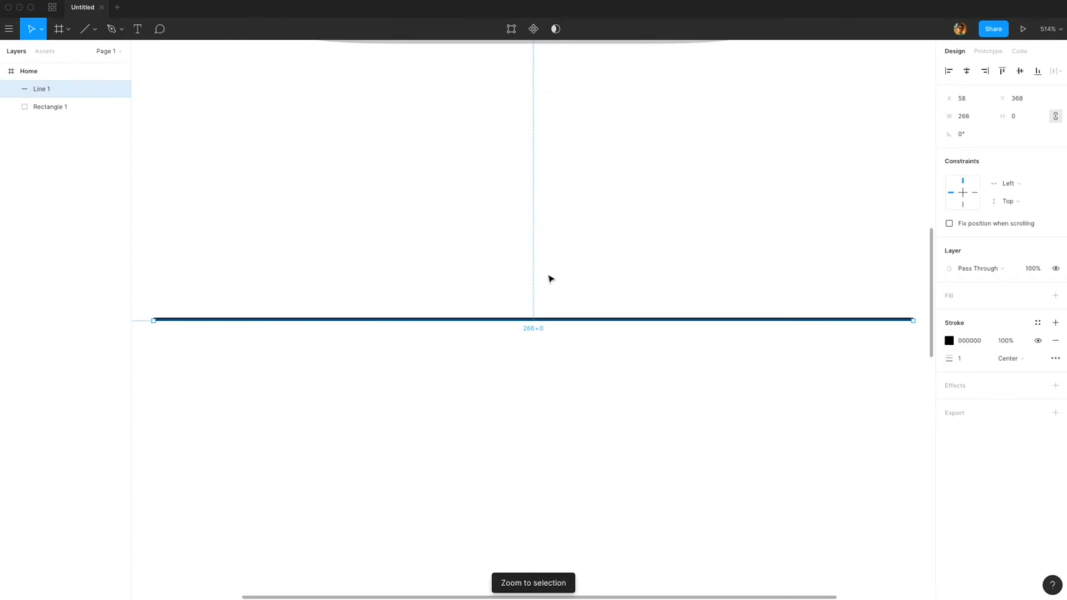
{"action": "left_click", "coordinate": [765, 279]}
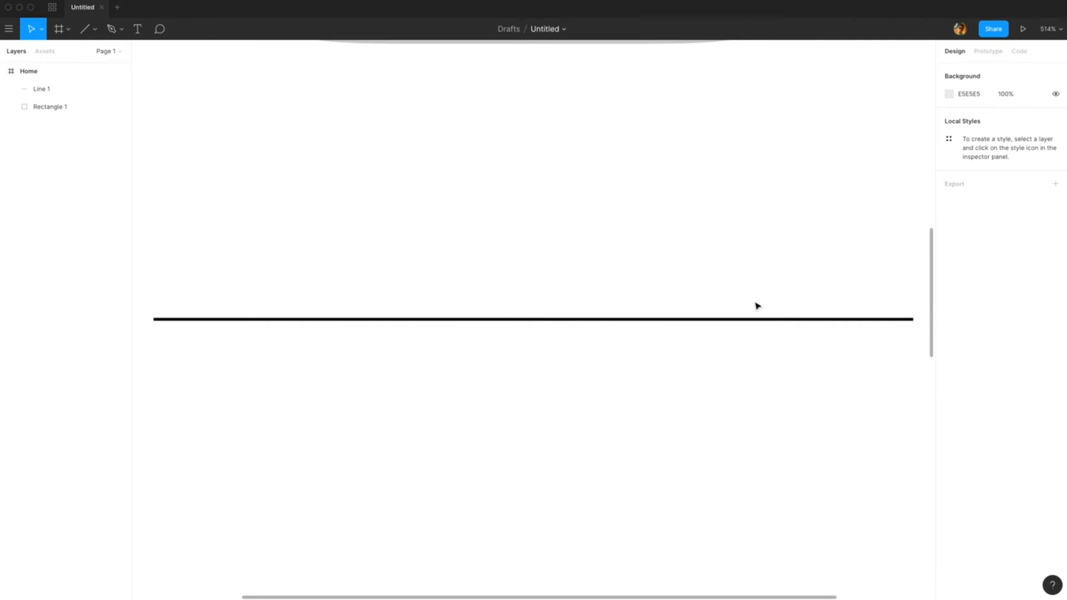
{"action": "left_click", "coordinate": [750, 320]}
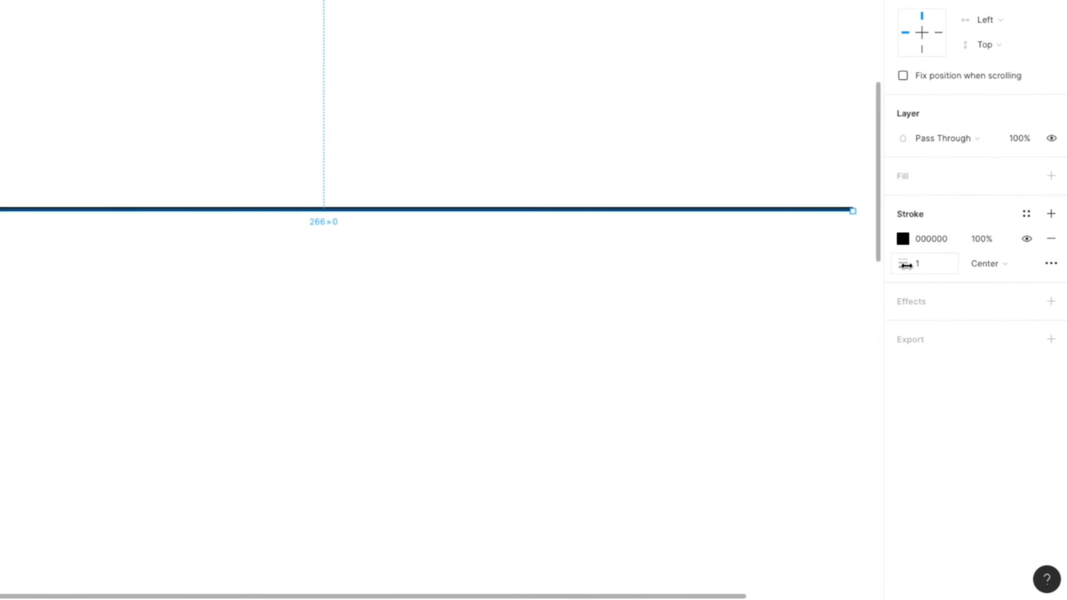
{"action": "mouse_move", "coordinate": [901, 264]}
{"action": "left_mouse_down"}
{"action": "mouse_move", "coordinate": [956, 269]}
{"action": "mouse_move", "coordinate": [917, 266]}
{"action": "left_mouse_up"}
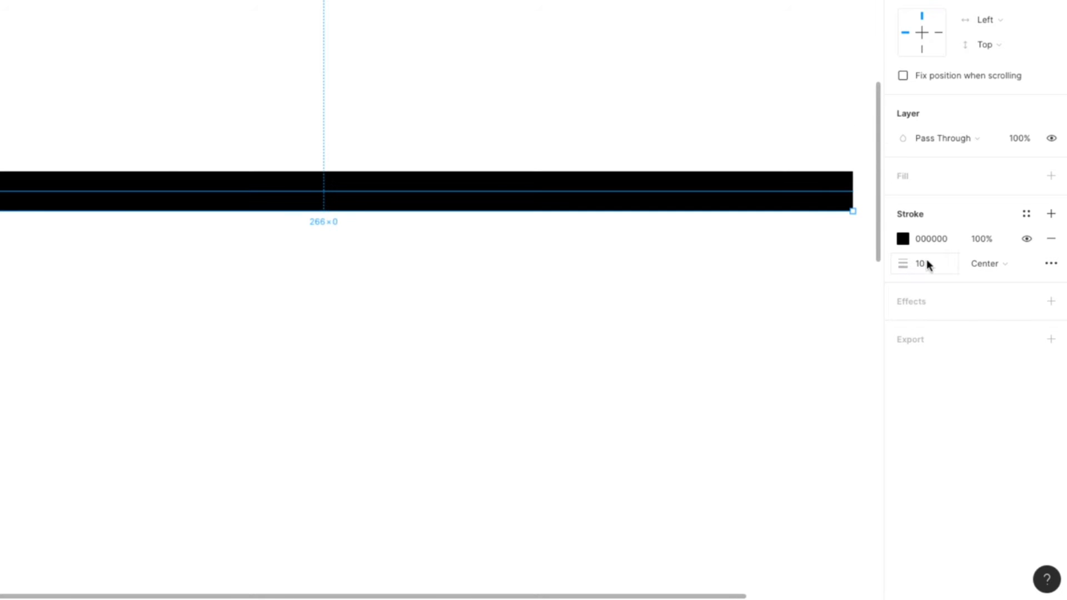
Step: Open the line's advanced stroke settings and set its cap to Round
{"action": "left_click", "coordinate": [1052, 265]}
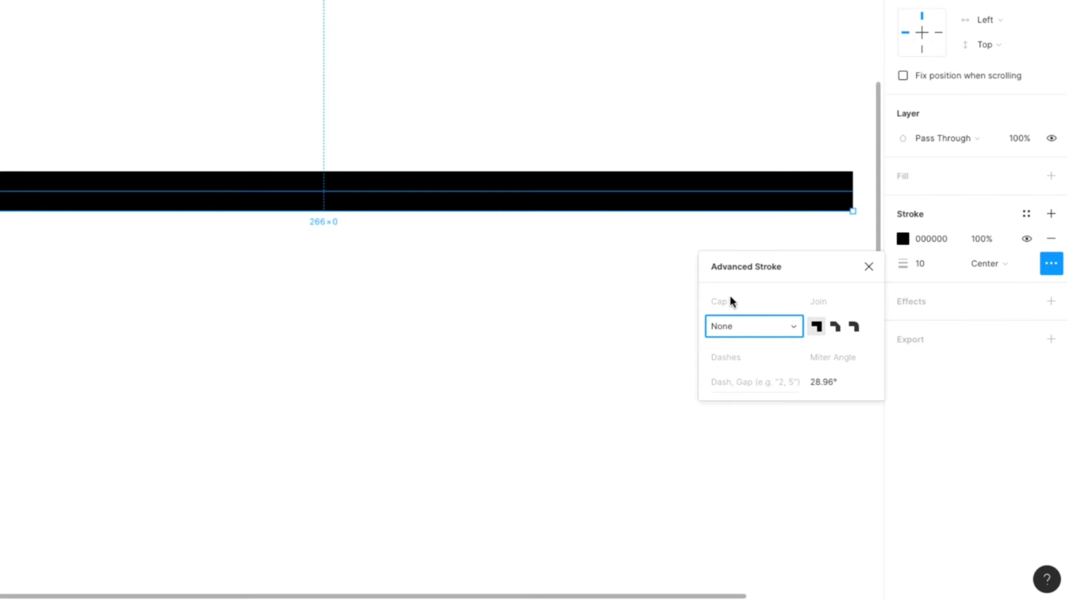
{"action": "left_click", "coordinate": [750, 327]}
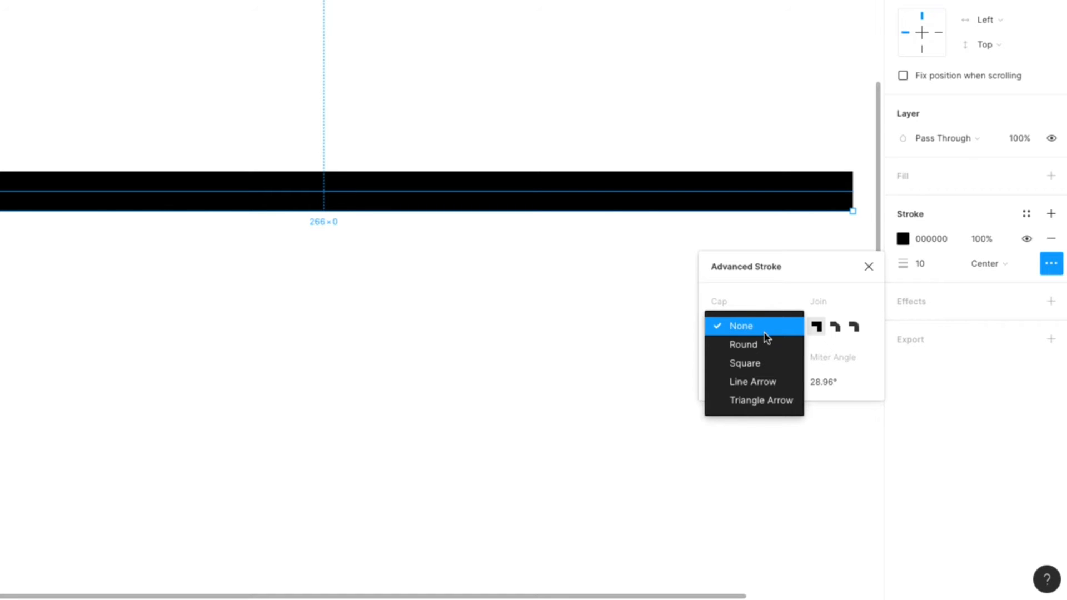
{"action": "left_click", "coordinate": [754, 344]}
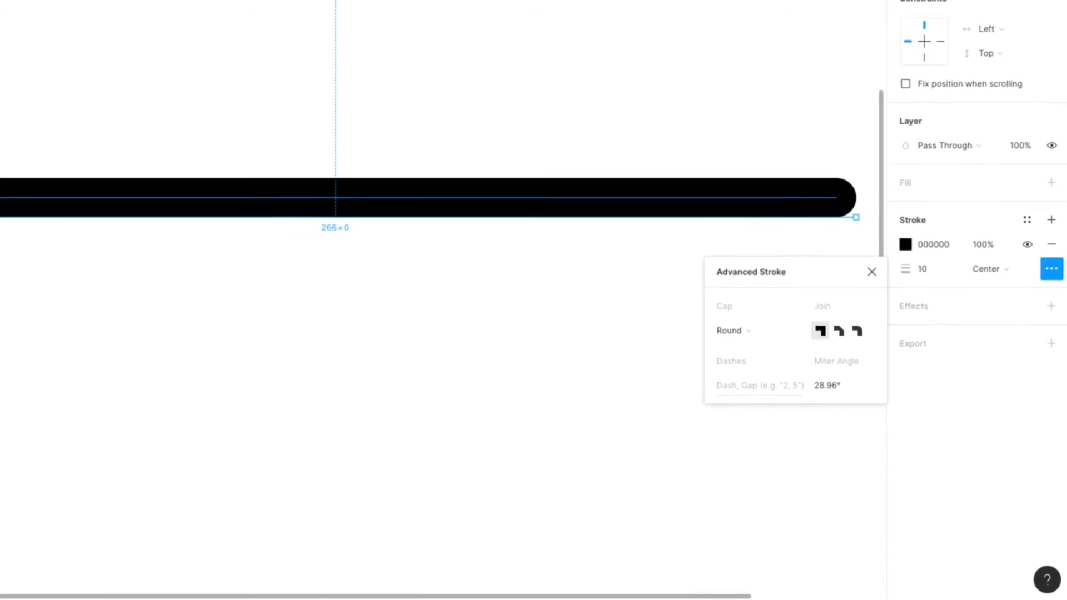
Step: Change the line's cap to Line Arrow
{"action": "left_click", "coordinate": [731, 330]}
{"action": "left_click", "coordinate": [735, 350]}
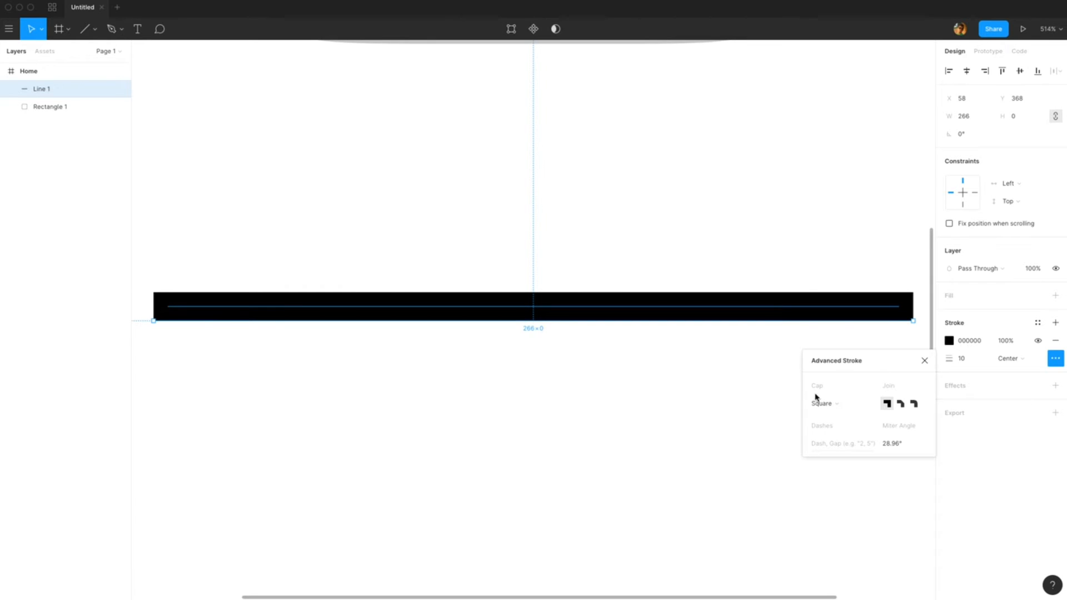
{"action": "left_click", "coordinate": [822, 404]}
{"action": "left_click", "coordinate": [830, 416]}
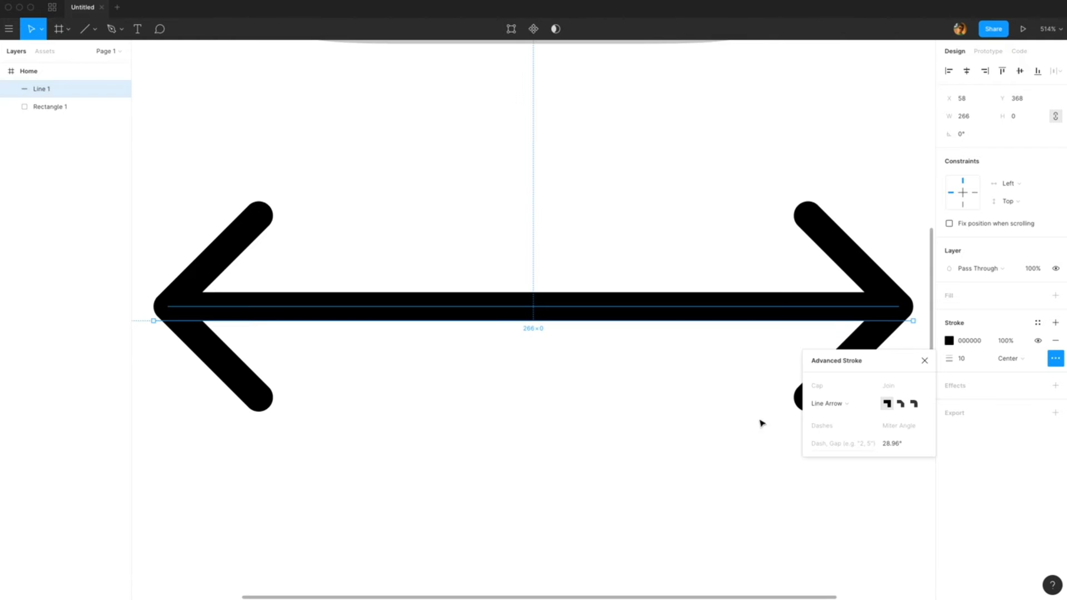
Step: Try the Triangle Arrow cap on the line, then switch it back to Line Arrow
{"action": "left_click", "coordinate": [828, 403]}
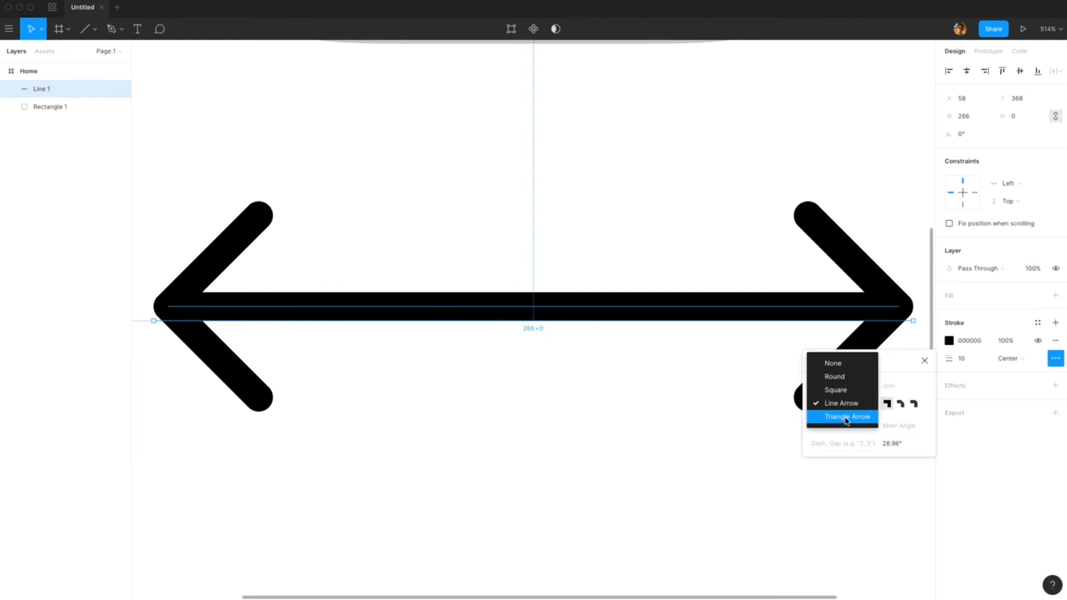
{"action": "left_click", "coordinate": [847, 416]}
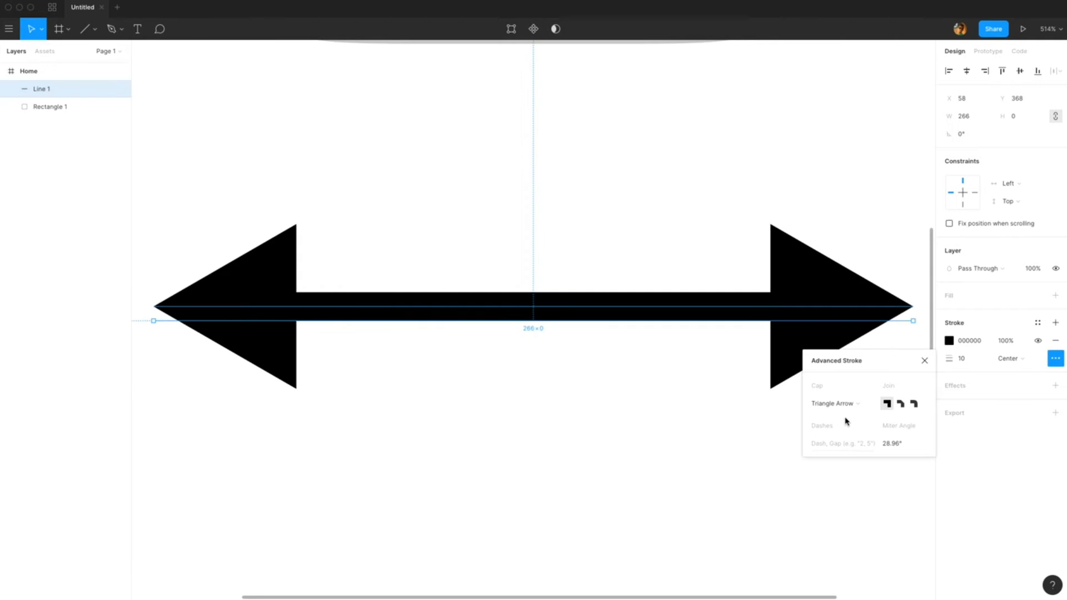
{"action": "left_click", "coordinate": [838, 405]}
{"action": "left_click", "coordinate": [830, 391]}
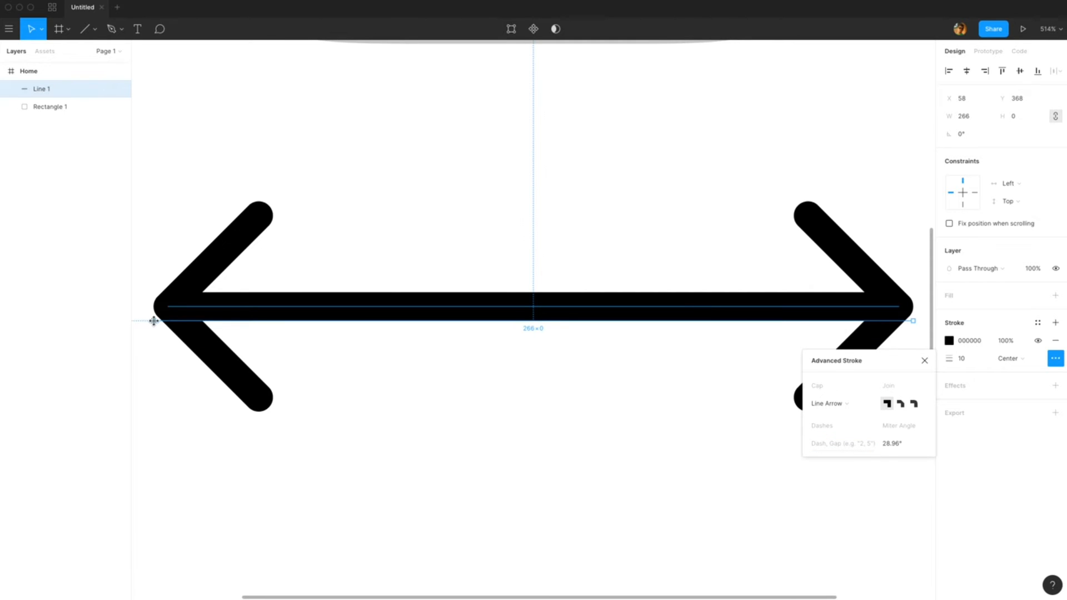
Step: Shorten the double arrow to about 227 wide by moving its left endpoint in vector edit mode
{"action": "double_click", "coordinate": [403, 314]}
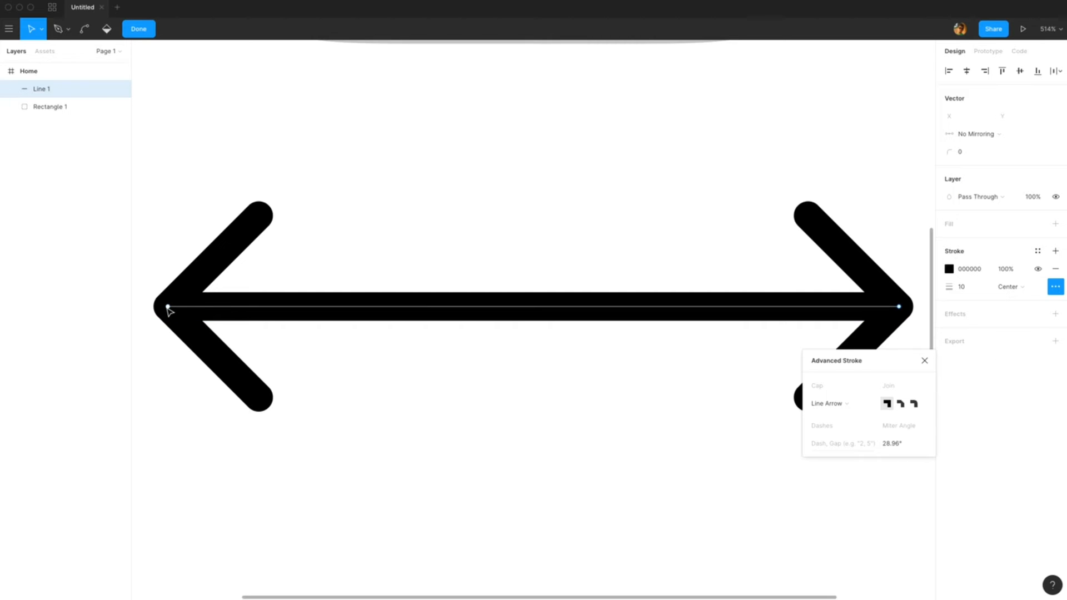
{"action": "mouse_move", "coordinate": [169, 307]}
{"action": "left_mouse_down"}
{"action": "mouse_move", "coordinate": [269, 227]}
{"action": "mouse_move", "coordinate": [554, 158]}
{"action": "mouse_move", "coordinate": [279, 364]}
{"action": "mouse_move", "coordinate": [686, 359]}
{"action": "mouse_move", "coordinate": [698, 346]}
{"action": "mouse_move", "coordinate": [415, 275]}
{"action": "mouse_move", "coordinate": [250, 306]}
{"action": "left_mouse_up"}
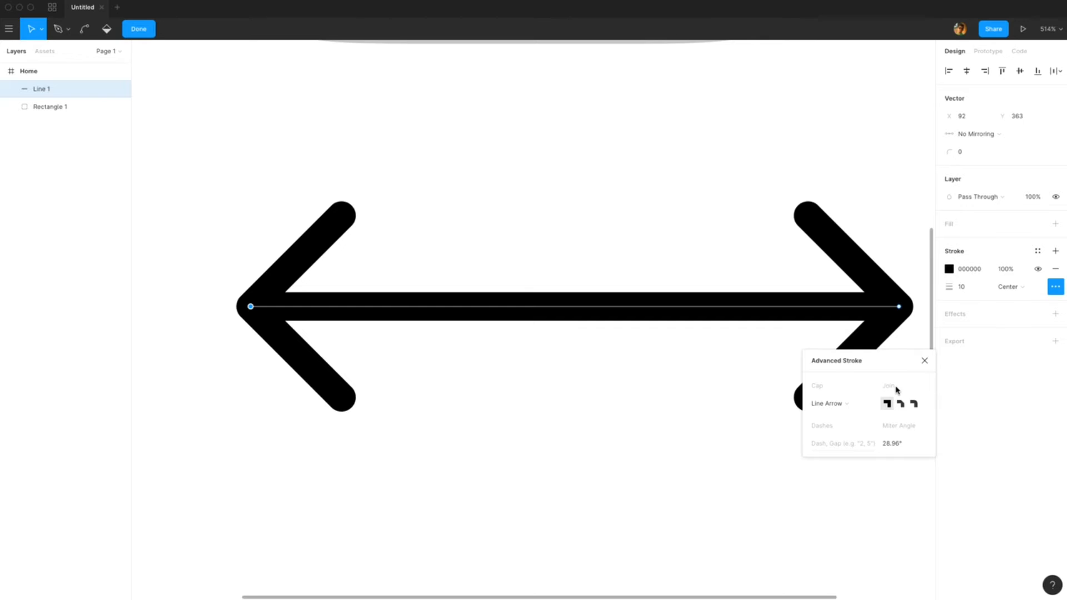
{"action": "left_click", "coordinate": [902, 268]}
{"action": "scroll", "coordinate": [704, 294], "scroll_direction": "up", "scroll_amount": 3}
{"action": "scroll", "coordinate": [705, 293], "scroll_direction": "down", "scroll_amount": 10}
{"action": "left_click_drag", "start_coordinate": [705, 294], "coordinate": [690, 281]}
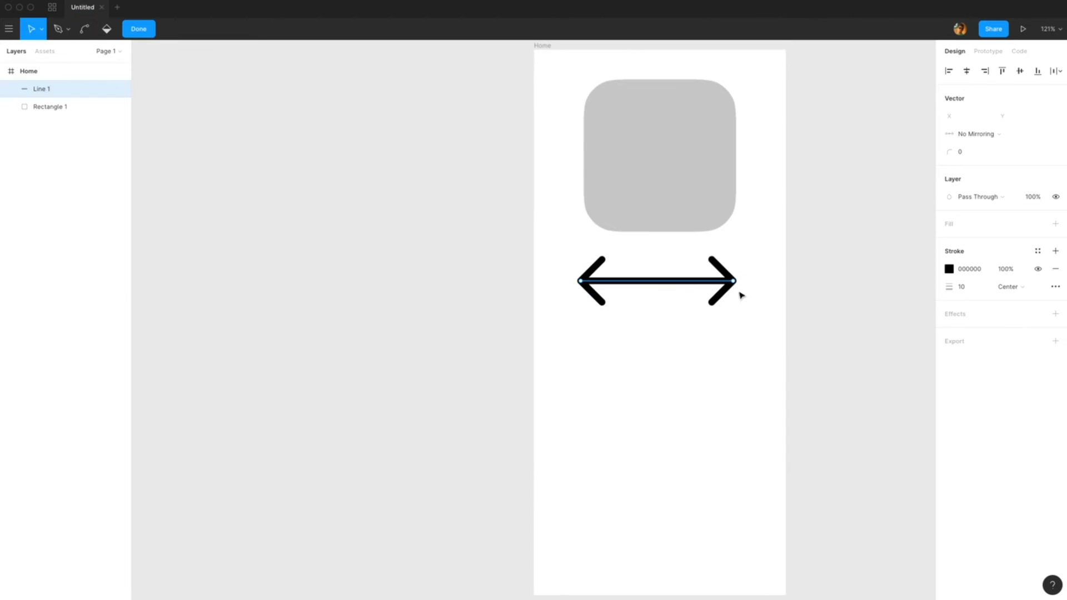
{"action": "left_click_drag", "start_coordinate": [762, 293], "coordinate": [652, 295]}
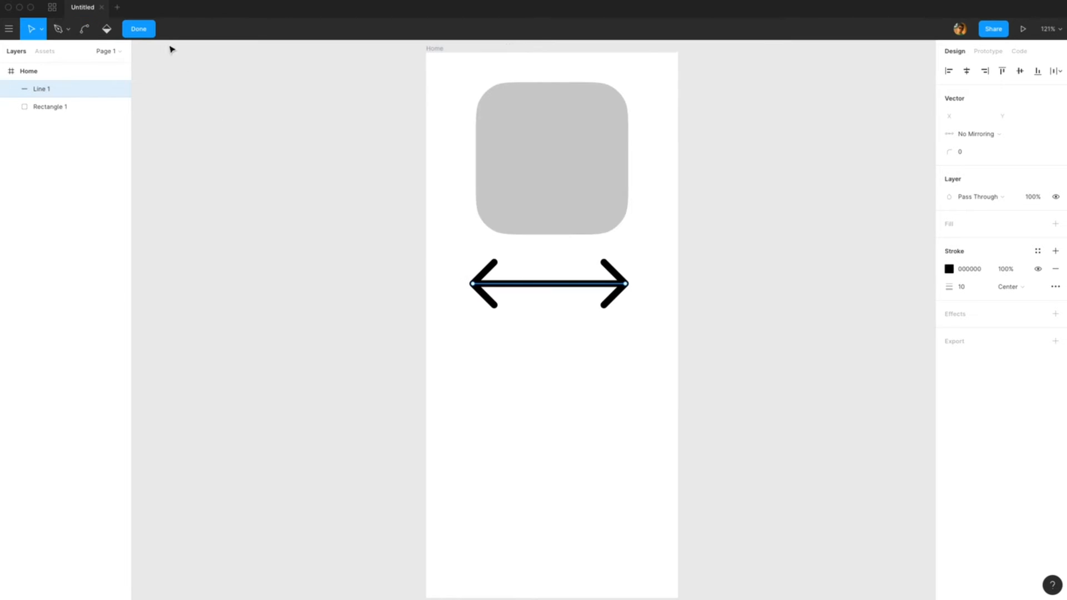
{"action": "left_click", "coordinate": [140, 31]}
Step: Draw a horizontal arrow about 154 wide below the double arrow with the Arrow tool and set its stroke weight to 9
{"action": "left_click", "coordinate": [87, 31]}
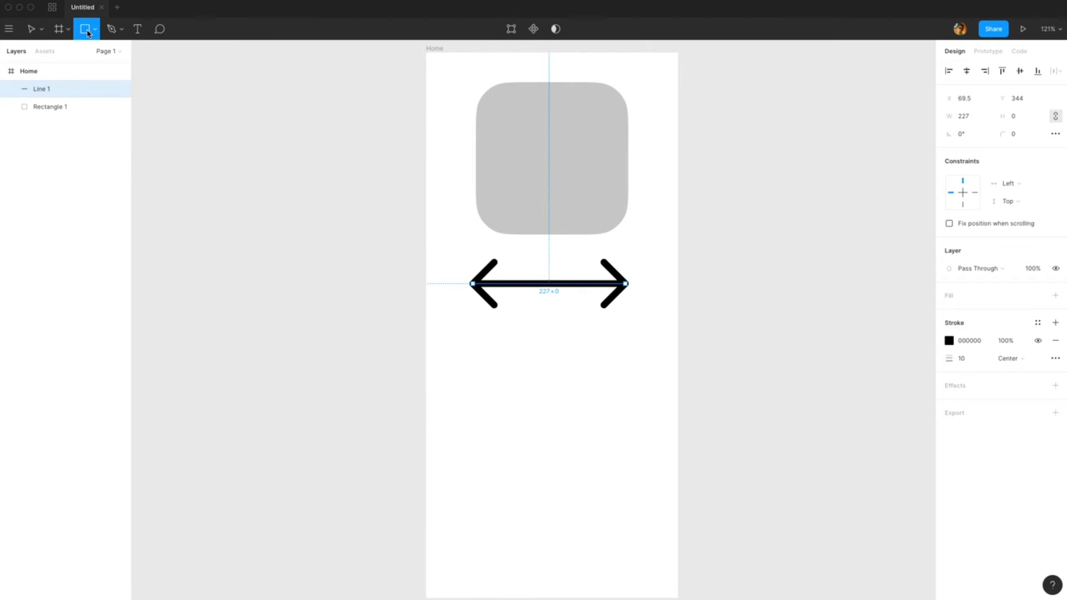
{"action": "left_click", "coordinate": [93, 31]}
{"action": "left_click", "coordinate": [95, 84]}
{"action": "left_click_drag", "start_coordinate": [489, 369], "coordinate": [592, 370]}
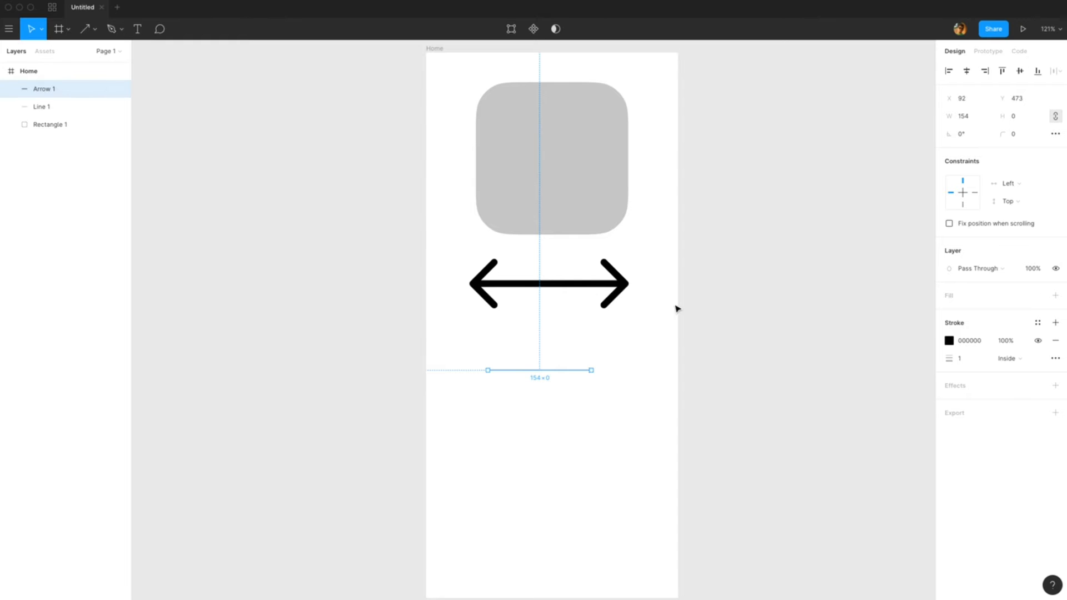
{"action": "left_click_drag", "start_coordinate": [947, 358], "coordinate": [951, 359]}
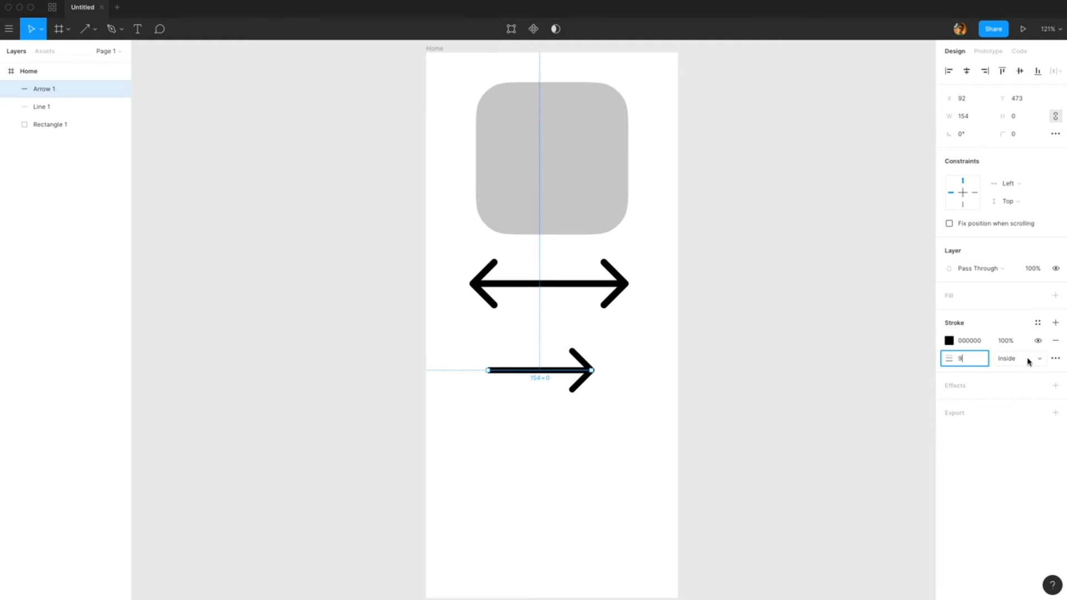
Step: Try the Round, Square, Line Arrow and Triangle Arrow caps on the new arrow, then undo all the cap changes
{"action": "left_click", "coordinate": [1055, 359]}
{"action": "left_click", "coordinate": [845, 403]}
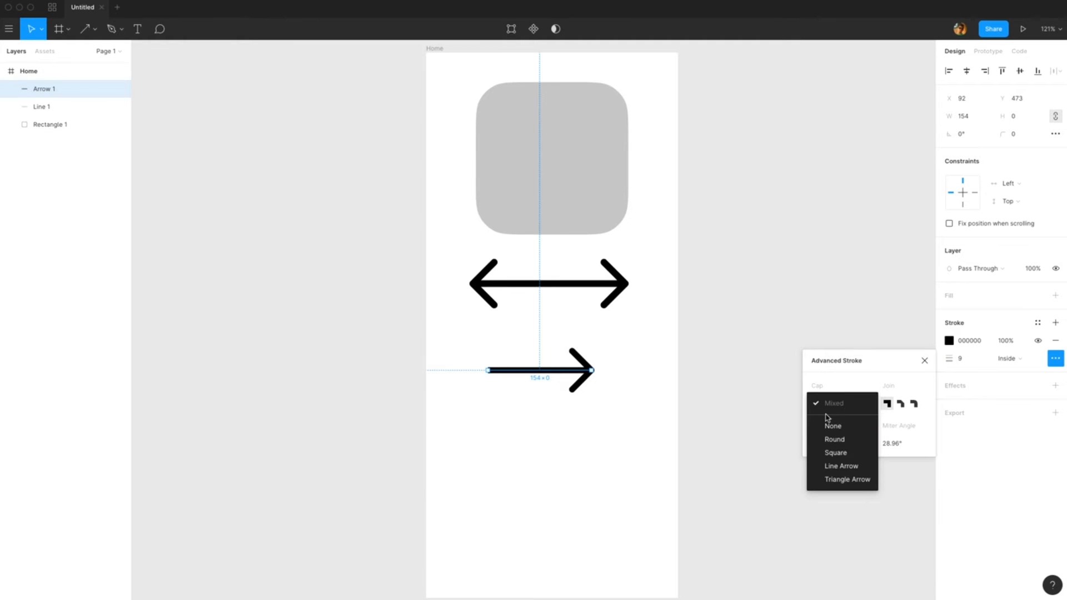
{"action": "left_click", "coordinate": [846, 439]}
{"action": "left_click", "coordinate": [846, 404]}
{"action": "left_click", "coordinate": [847, 420]}
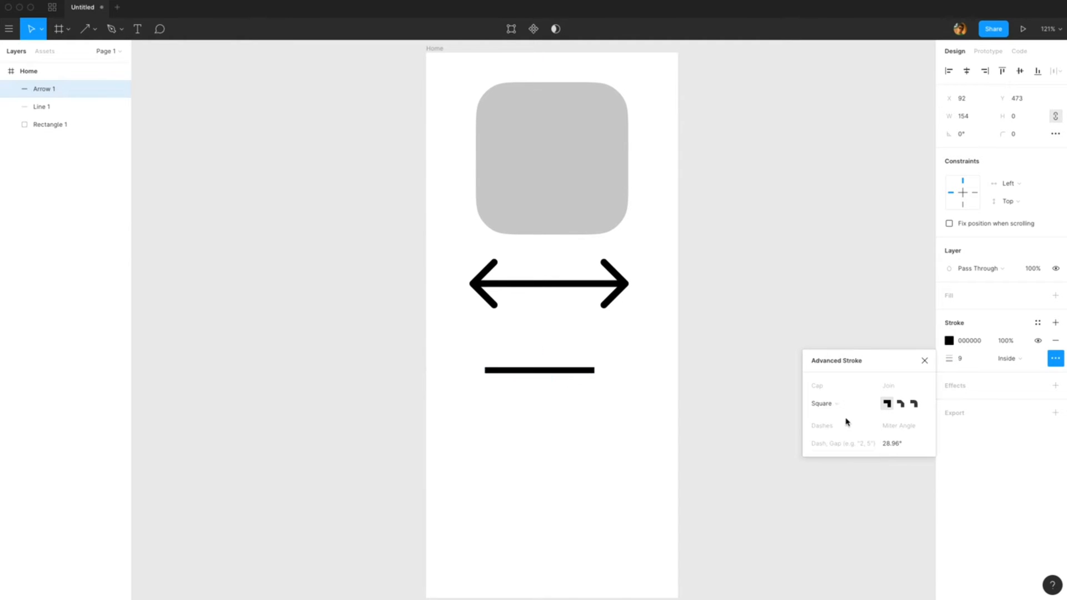
{"action": "left_click", "coordinate": [844, 406]}
{"action": "left_click", "coordinate": [845, 417]}
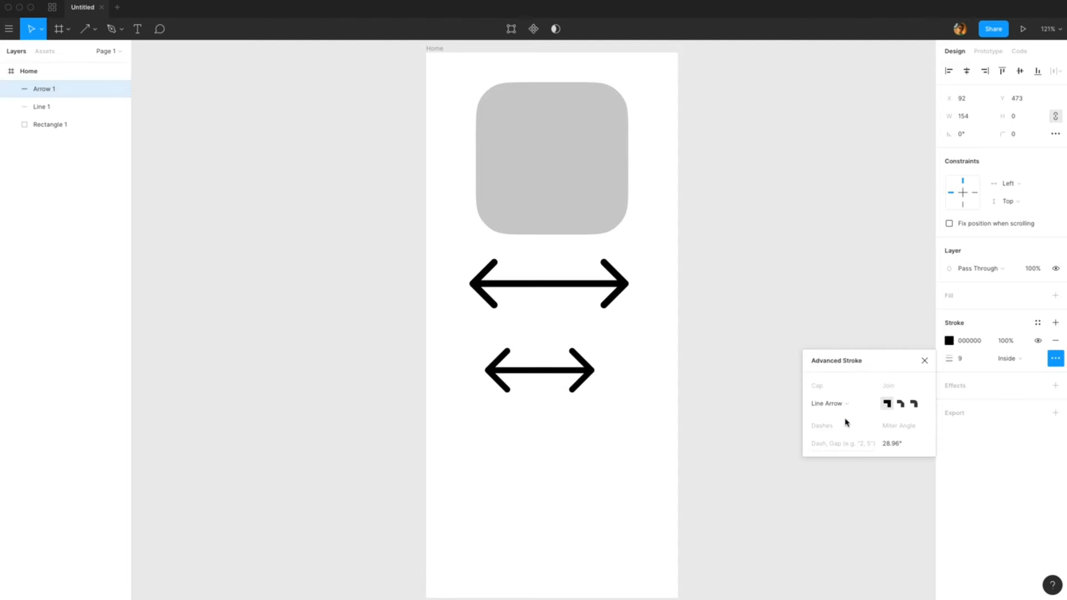
{"action": "left_click", "coordinate": [846, 404]}
{"action": "left_click", "coordinate": [846, 418]}
{"action": "left_click", "coordinate": [846, 405]}
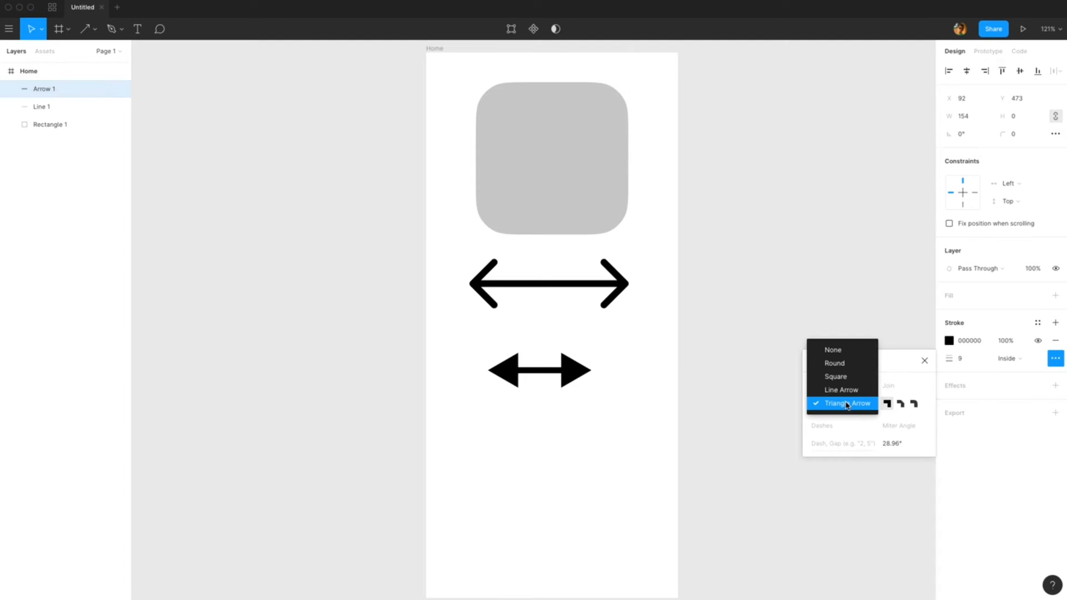
{"action": "left_click", "coordinate": [861, 356]}
{"action": "key", "text": "super+z"}
{"action": "key", "text": "super+z"}
{"action": "key", "text": "super+z"}
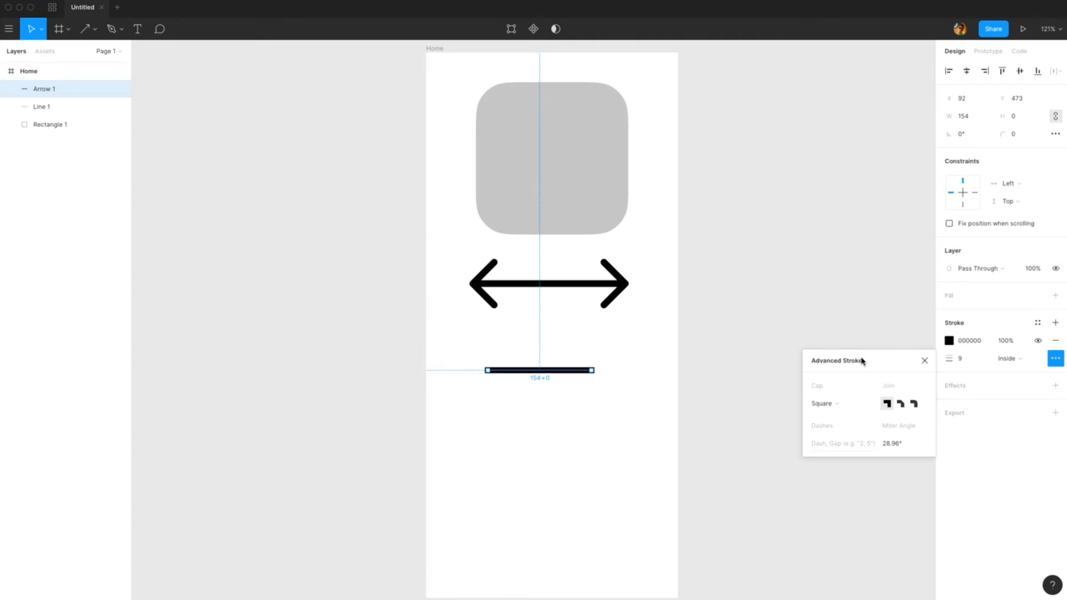
{"action": "key", "text": "super+z"}
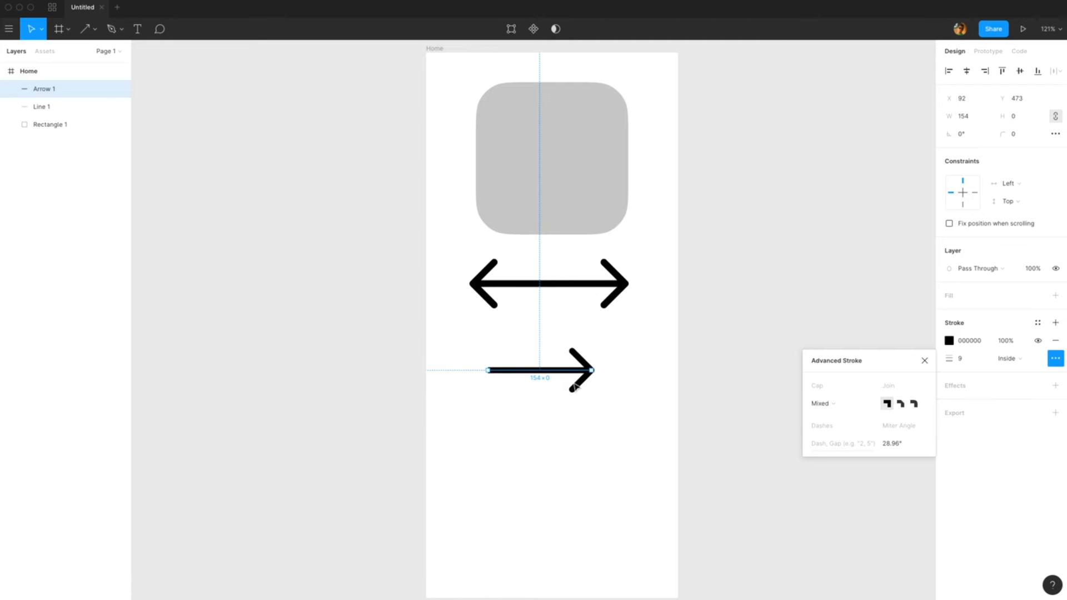
{"action": "key", "text": "Escape"}
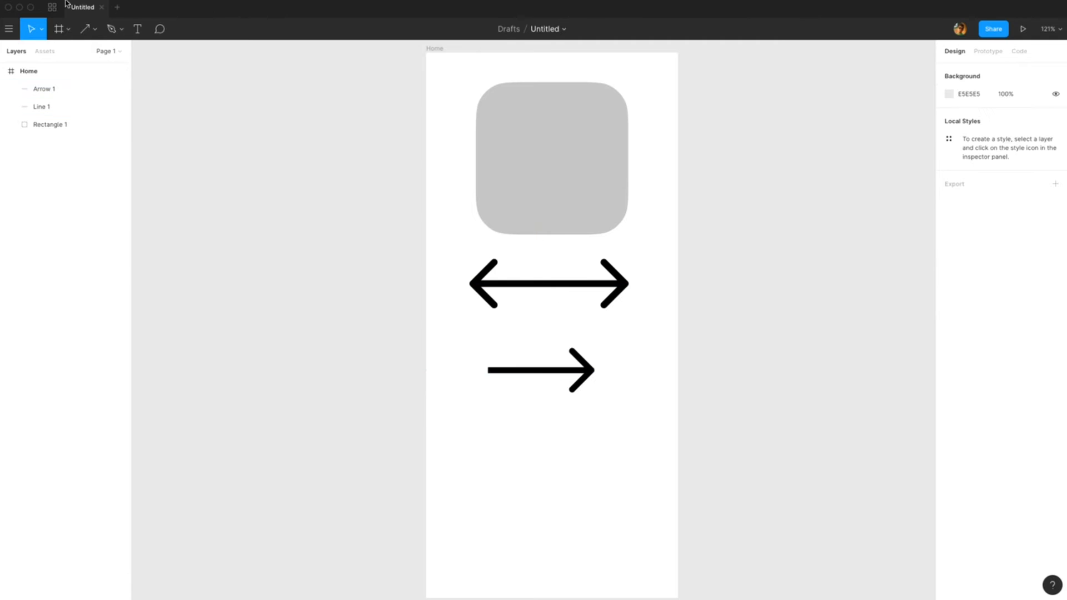
Step: Draw a circle about 170 × 170 below the arrow with the Ellipse tool
{"action": "left_click", "coordinate": [97, 30]}
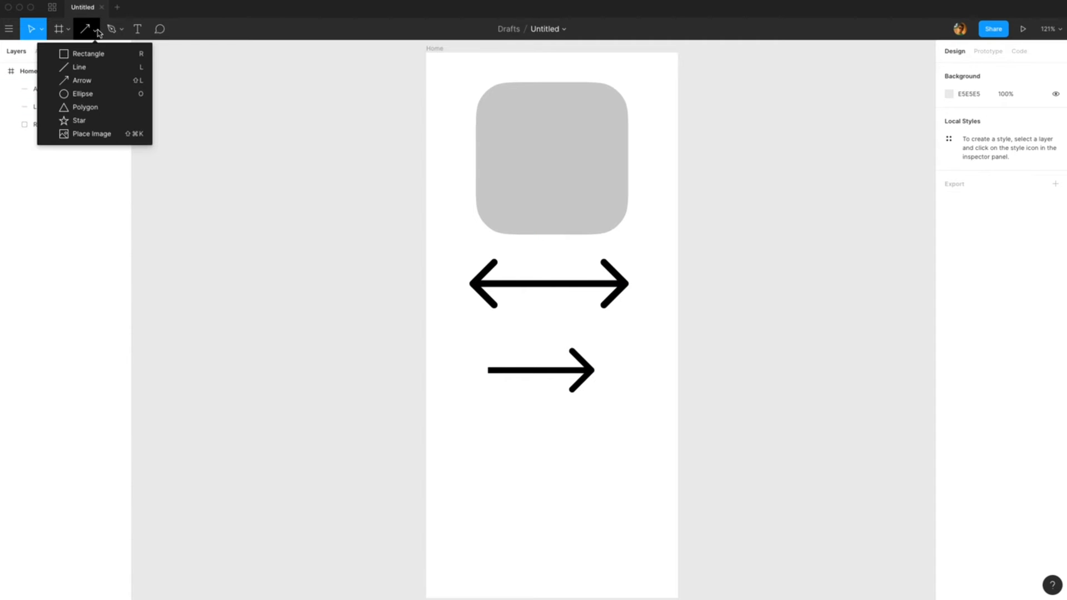
{"action": "left_click", "coordinate": [82, 93]}
{"action": "left_click_drag", "start_coordinate": [489, 423], "coordinate": [604, 524]}
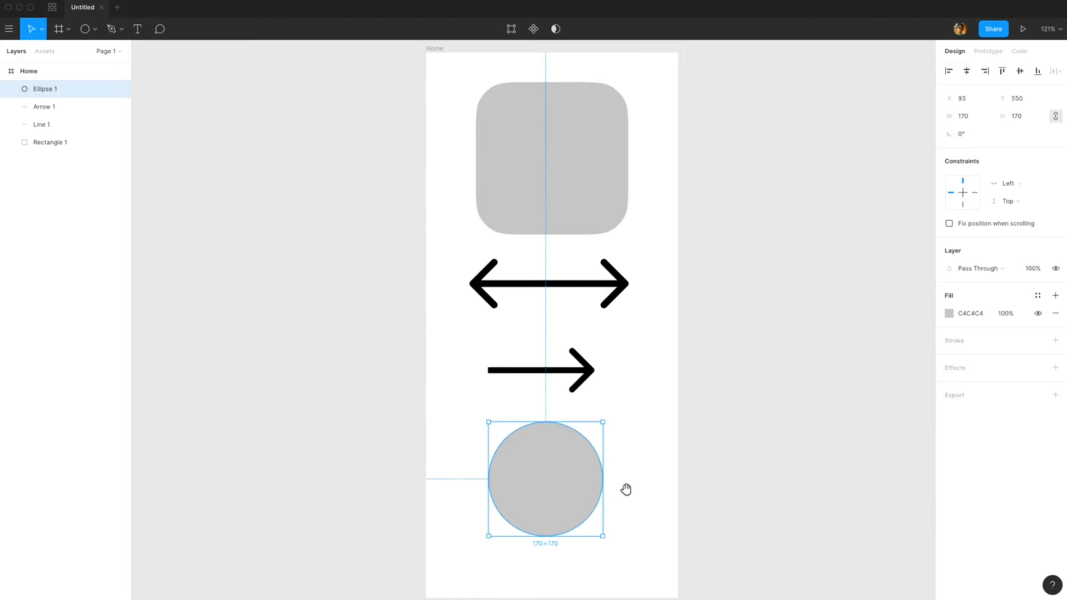
Step: Turn the circle into a pie shape with an 83.33% arc sweep and nudge it slightly left
{"action": "left_click_drag", "start_coordinate": [627, 489], "coordinate": [695, 373]}
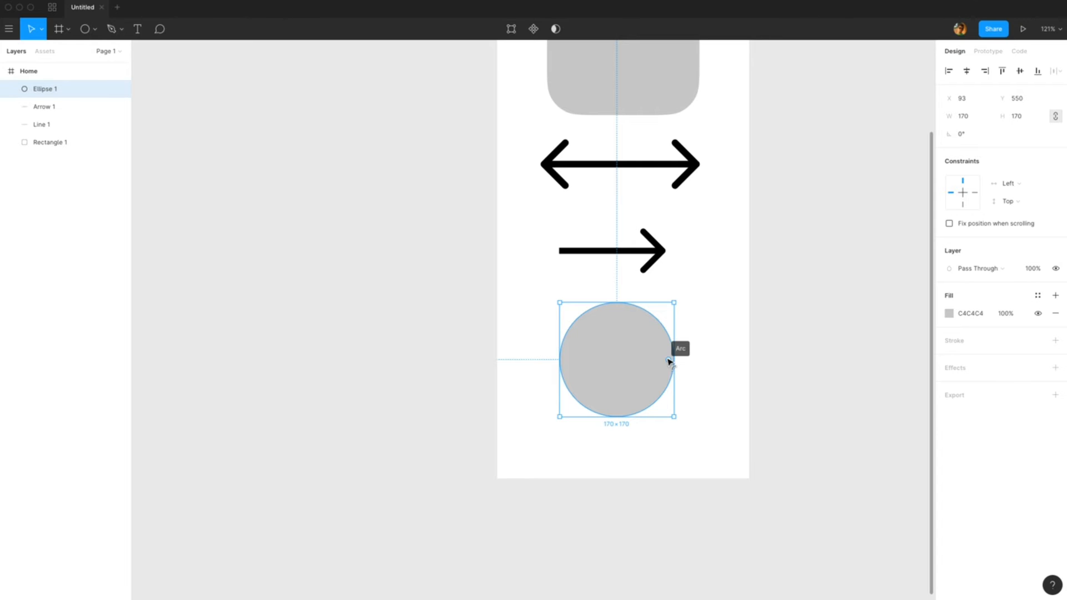
{"action": "left_click_drag", "start_coordinate": [670, 362], "coordinate": [632, 333]}
{"action": "left_click_drag", "start_coordinate": [643, 399], "coordinate": [615, 388]}
Step: Draw a triangle about 104 × 104 beside the pie shape with the Polygon tool
{"action": "left_click", "coordinate": [95, 29]}
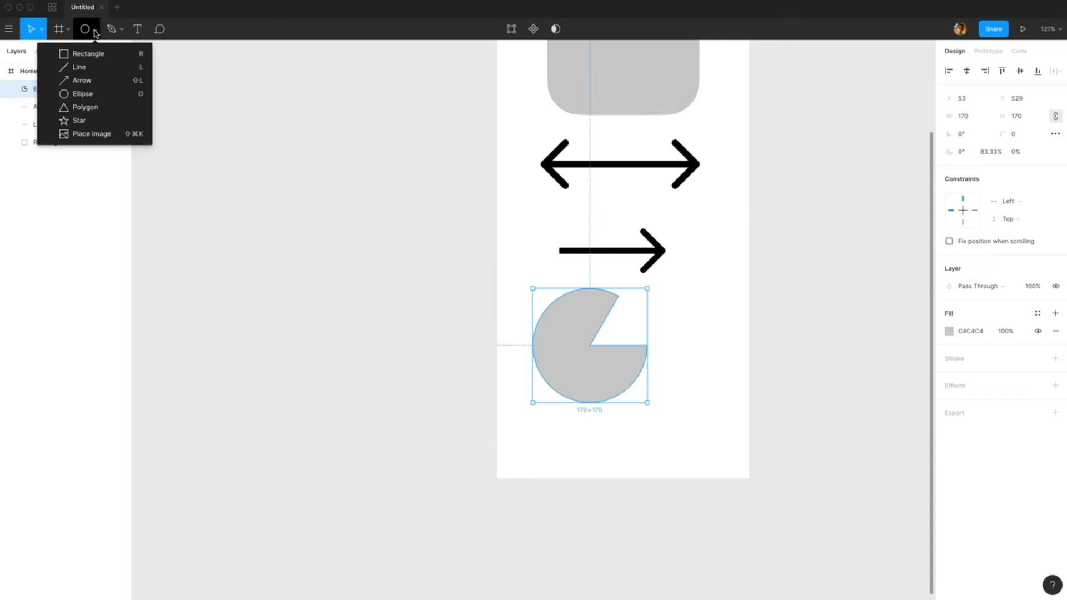
{"action": "left_click", "coordinate": [113, 105]}
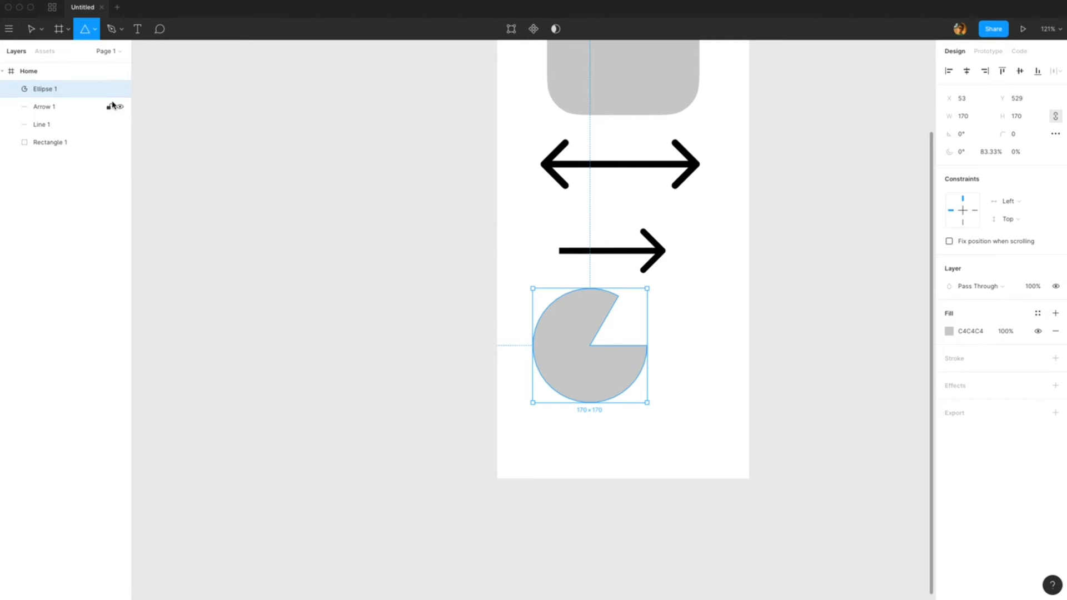
{"action": "left_click_drag", "start_coordinate": [674, 346], "coordinate": [741, 398]}
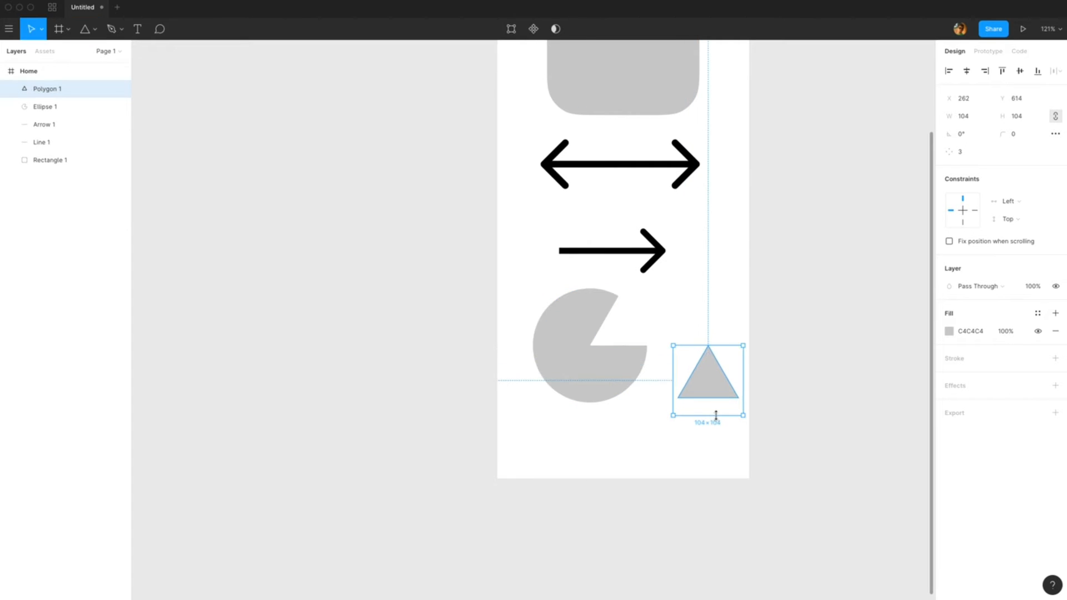
Step: Delete the pie shape
{"action": "left_click", "coordinate": [608, 374]}
{"action": "left_click_drag", "start_coordinate": [608, 374], "coordinate": [593, 374]}
{"action": "key", "text": "BackSpace"}
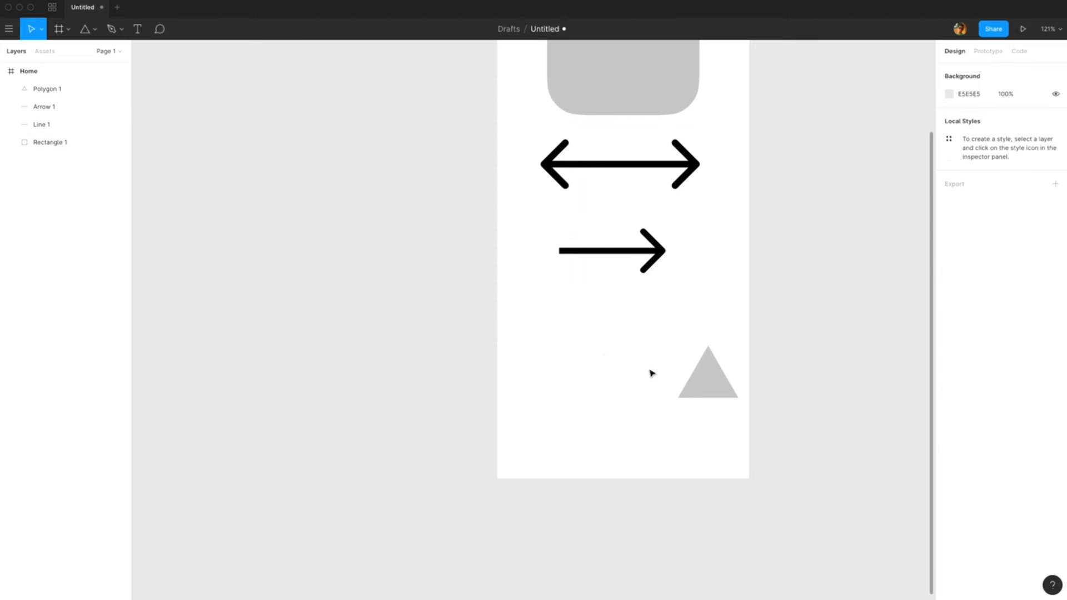
Step: Resize the triangle to about 190 × 190 and move it under the arrow
{"action": "left_click", "coordinate": [705, 383]}
{"action": "left_click_drag", "start_coordinate": [706, 383], "coordinate": [698, 436]}
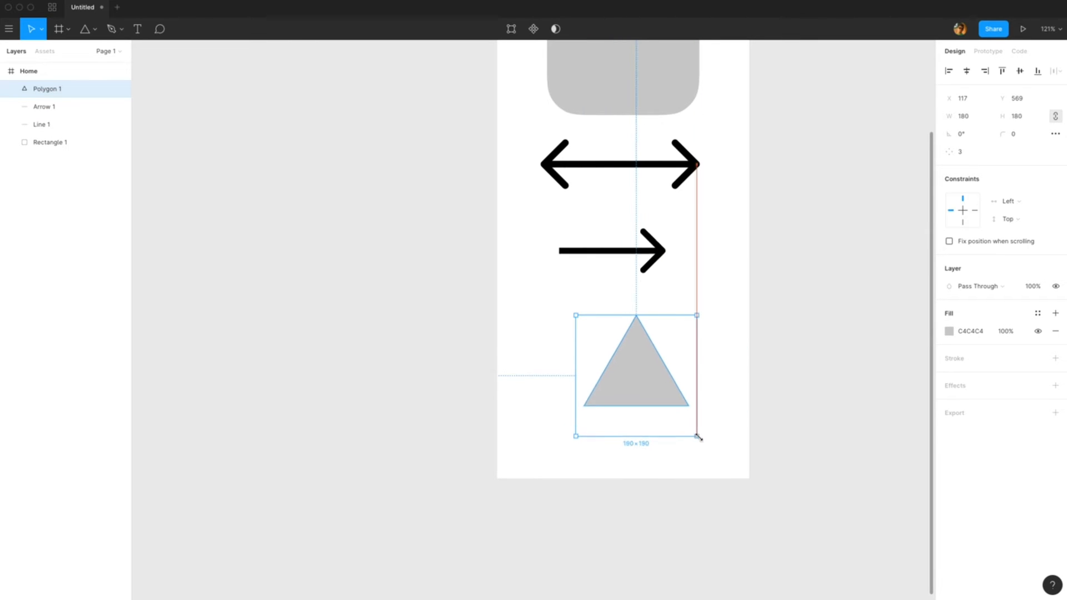
{"action": "left_click_drag", "start_coordinate": [665, 388], "coordinate": [642, 374]}
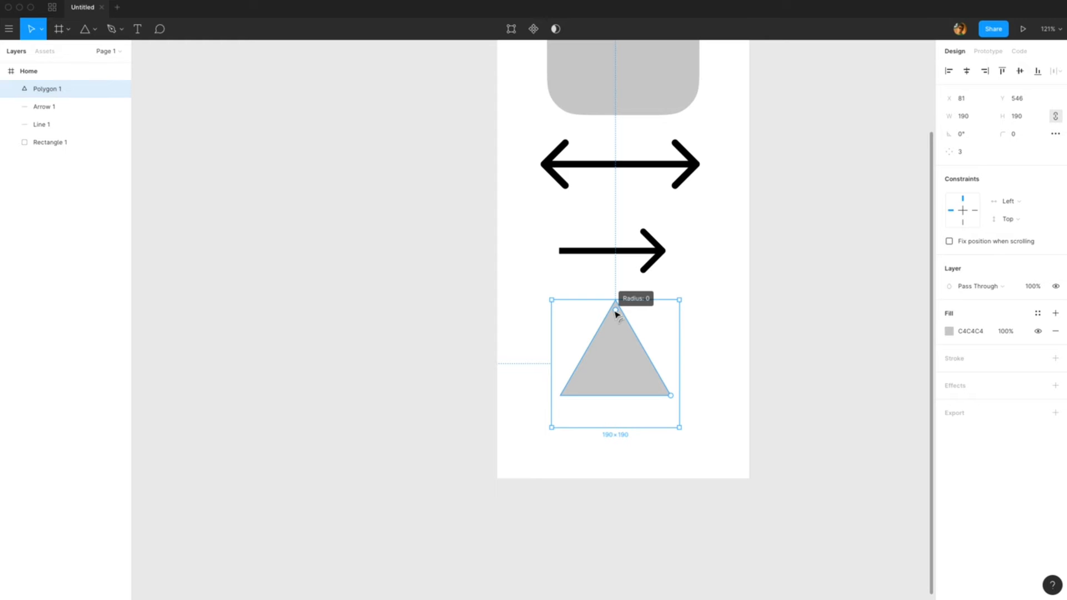
Step: Round the triangle's corners to a radius of 20 and set its point count to 8
{"action": "left_click_drag", "start_coordinate": [616, 314], "coordinate": [617, 333]}
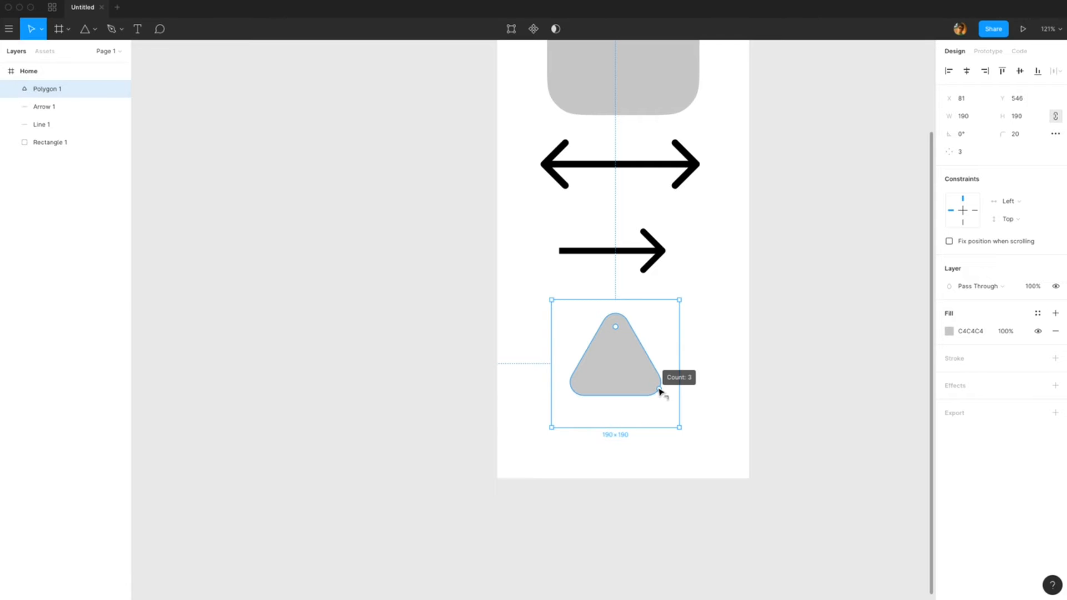
{"action": "left_click_drag", "start_coordinate": [663, 387], "coordinate": [686, 315]}
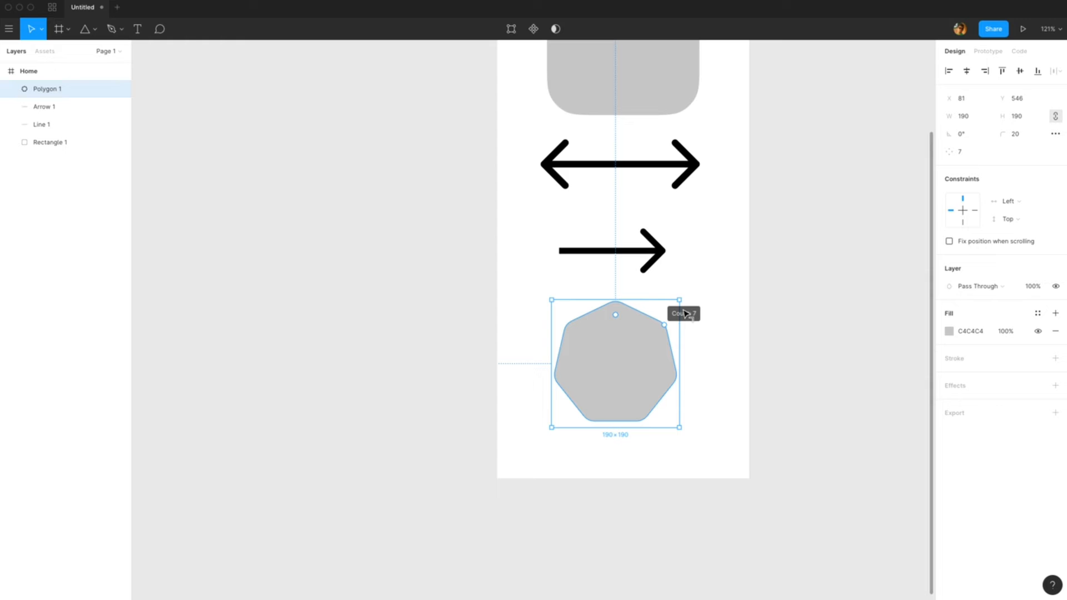
{"action": "left_click", "coordinate": [963, 154]}
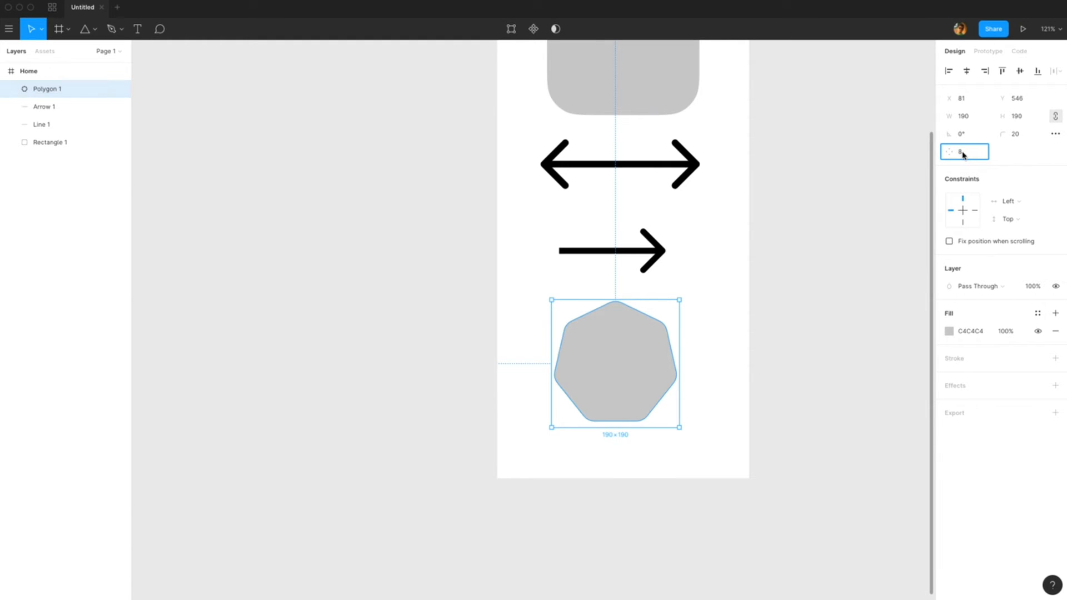
{"action": "type", "text": "8"}
{"action": "key", "text": "Return"}
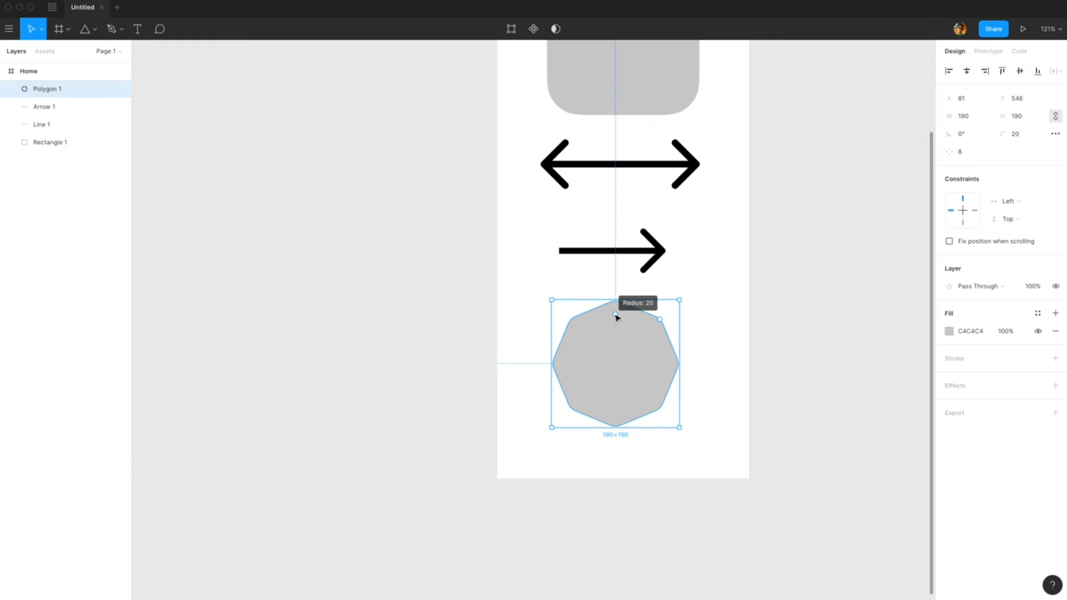
Step: Reset the polygon's corner radius to 0, then delete the polygon
{"action": "left_click_drag", "start_coordinate": [618, 319], "coordinate": [624, 291]}
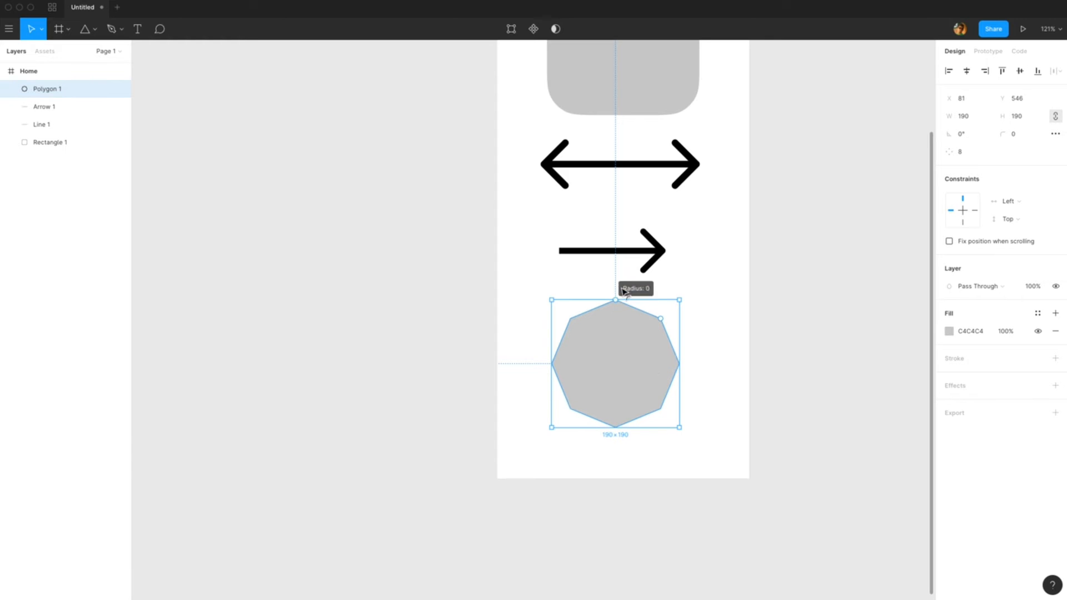
{"action": "left_click_drag", "start_coordinate": [655, 383], "coordinate": [621, 365]}
{"action": "key", "text": "Delete"}
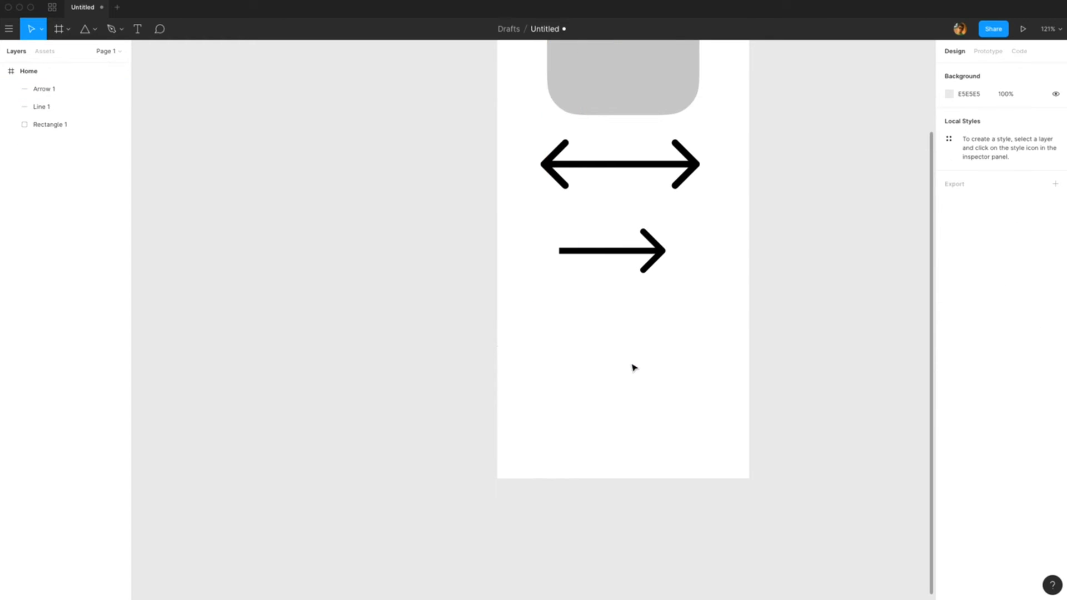
Step: Draw a star about 208 × 208 below the arrow with the Star tool
{"action": "left_click", "coordinate": [95, 29]}
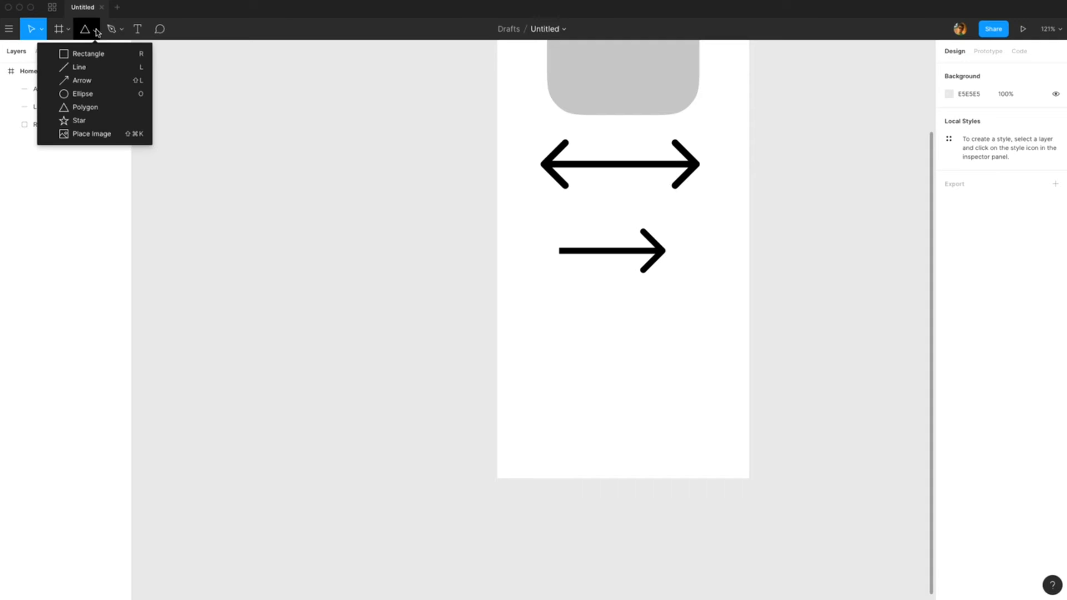
{"action": "left_click", "coordinate": [81, 120]}
{"action": "left_click_drag", "start_coordinate": [567, 296], "coordinate": [706, 436]}
{"action": "left_click_drag", "start_coordinate": [641, 367], "coordinate": [631, 364]}
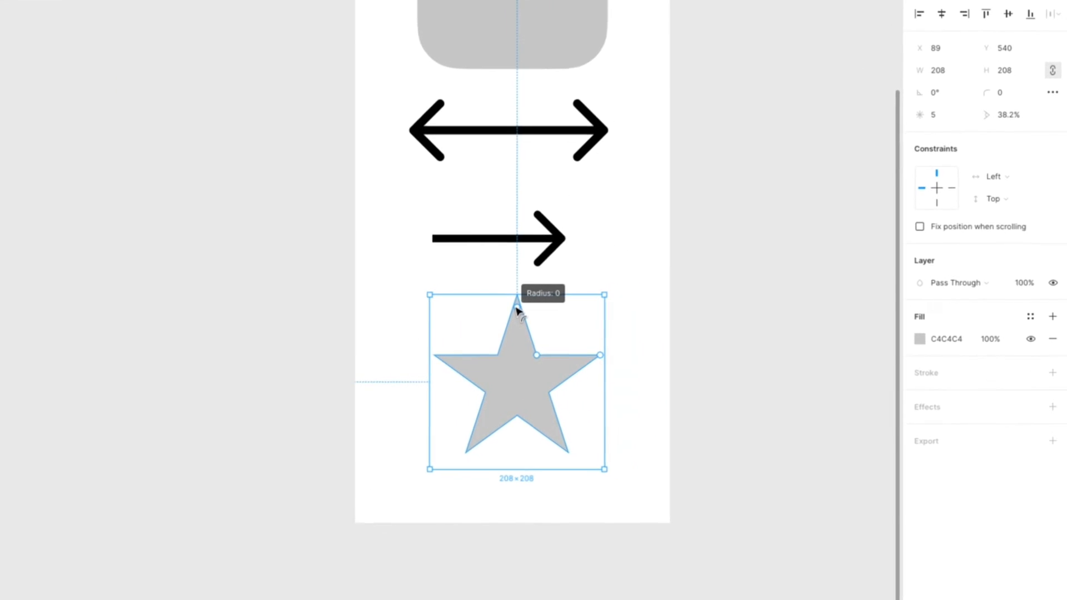
Step: Round the star's corners to 8 and set its ratio to 40%
{"action": "mouse_move", "coordinate": [517, 309]}
{"action": "left_mouse_down"}
{"action": "mouse_move", "coordinate": [517, 326]}
{"action": "mouse_move", "coordinate": [517, 317]}
{"action": "left_mouse_up"}
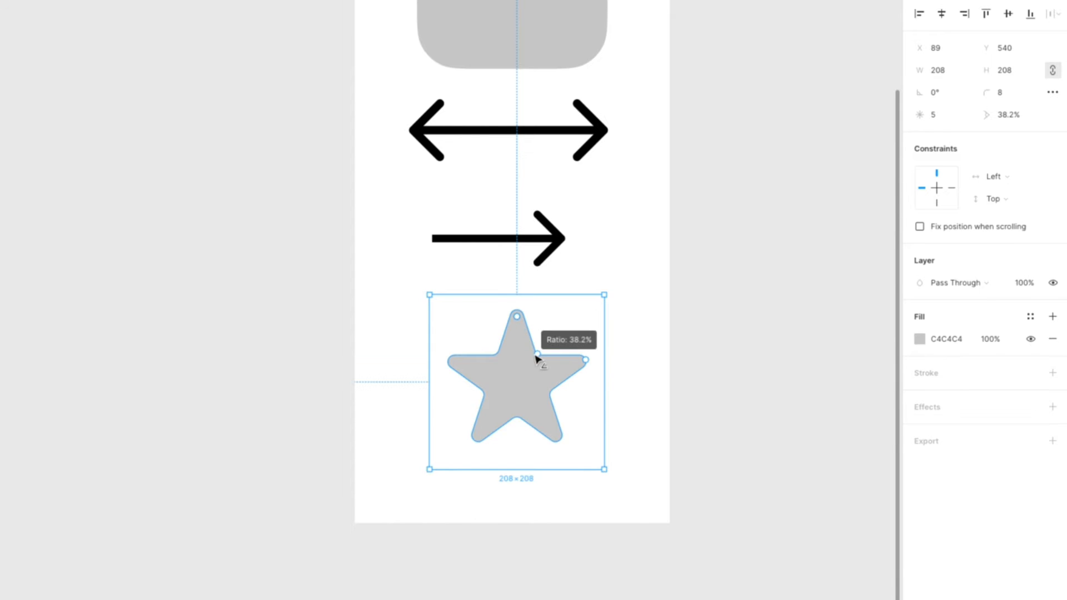
{"action": "mouse_move", "coordinate": [537, 359]}
{"action": "left_mouse_down"}
{"action": "mouse_move", "coordinate": [553, 351]}
{"action": "mouse_move", "coordinate": [528, 369]}
{"action": "mouse_move", "coordinate": [550, 353]}
{"action": "mouse_move", "coordinate": [540, 361]}
{"action": "left_mouse_up"}
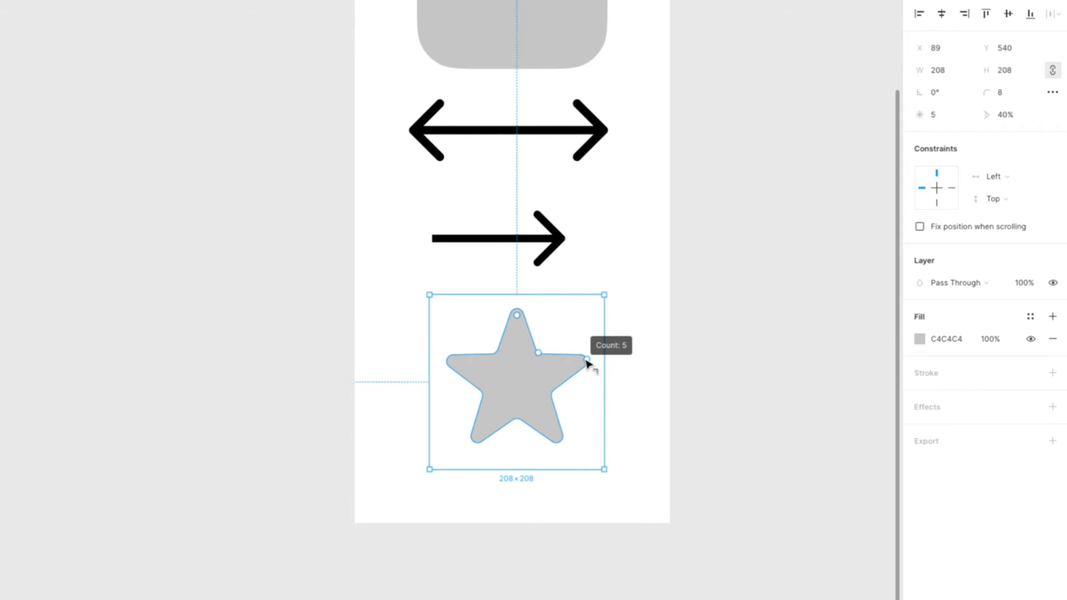
Step: Increase the star's point count to 11 and move it up toward the arrow
{"action": "left_click_drag", "start_coordinate": [587, 363], "coordinate": [574, 295]}
{"action": "left_click_drag", "start_coordinate": [529, 406], "coordinate": [517, 357]}
{"action": "left_click", "coordinate": [0, 0]}
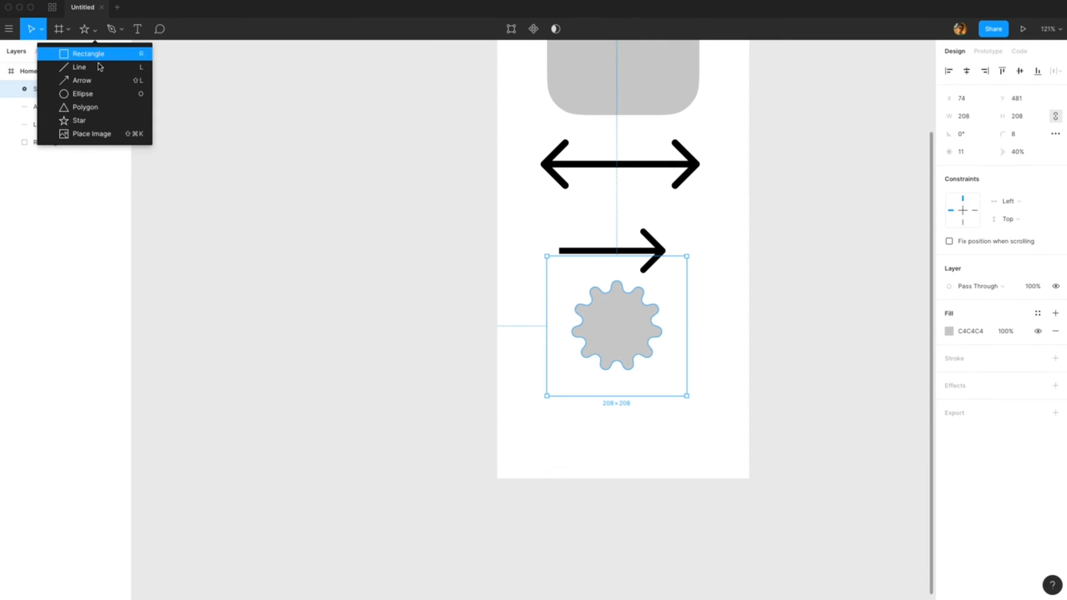
Step: Place the image Finance App.png onto the frame at about 337 × 253
{"action": "left_click", "coordinate": [96, 135]}
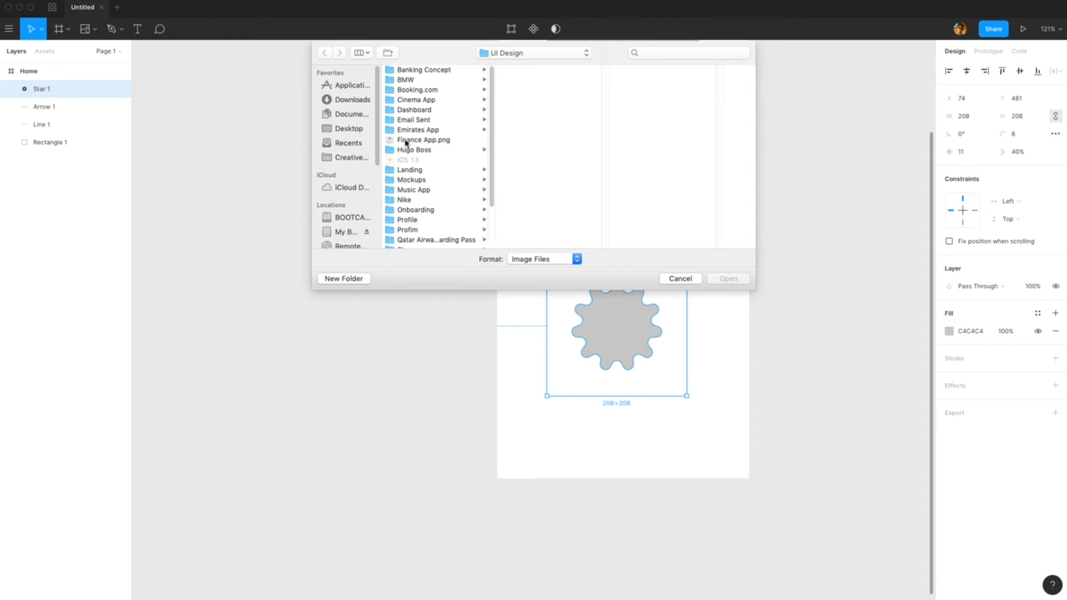
{"action": "double_click", "coordinate": [406, 143]}
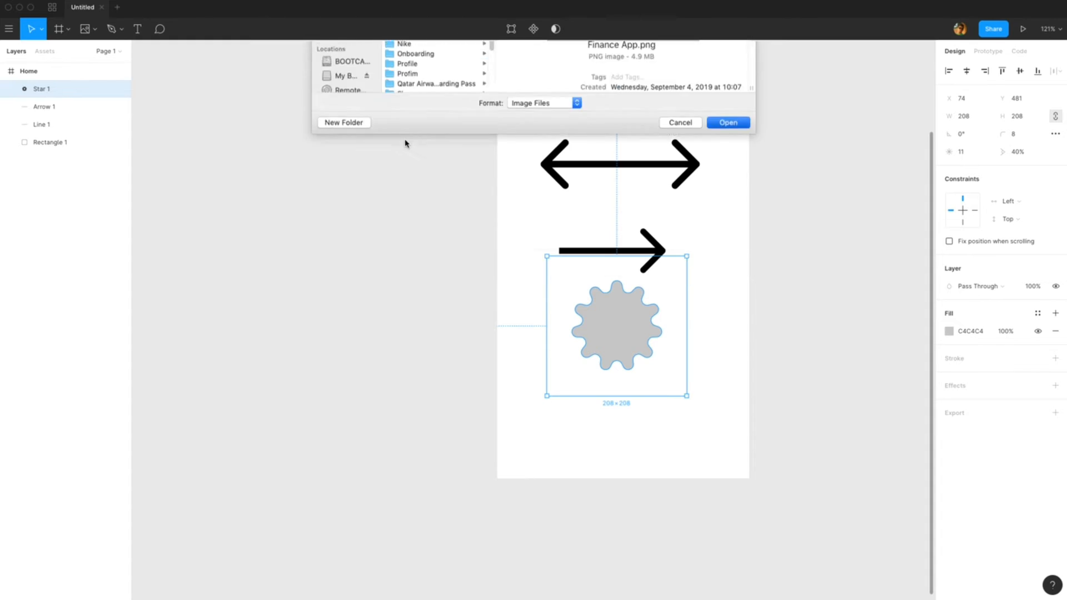
{"action": "left_click", "coordinate": [509, 212]}
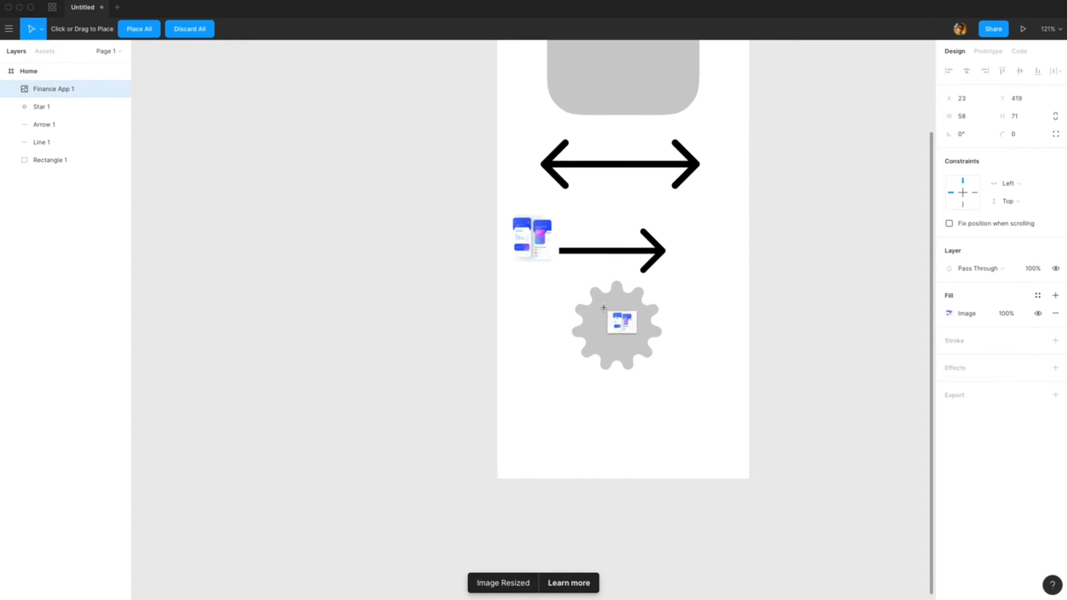
{"action": "left_click_drag", "start_coordinate": [604, 307], "coordinate": [702, 384]}
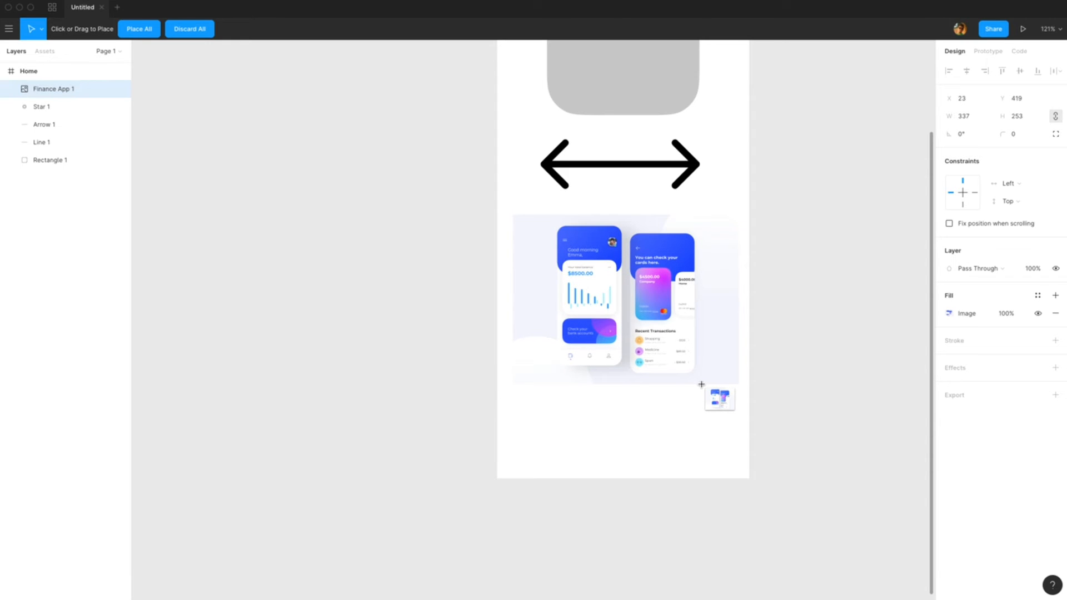
{"action": "key", "text": "Escape"}
Step: Move the placed image down and drag its corner radius handle
{"action": "left_click_drag", "start_coordinate": [689, 338], "coordinate": [686, 393]}
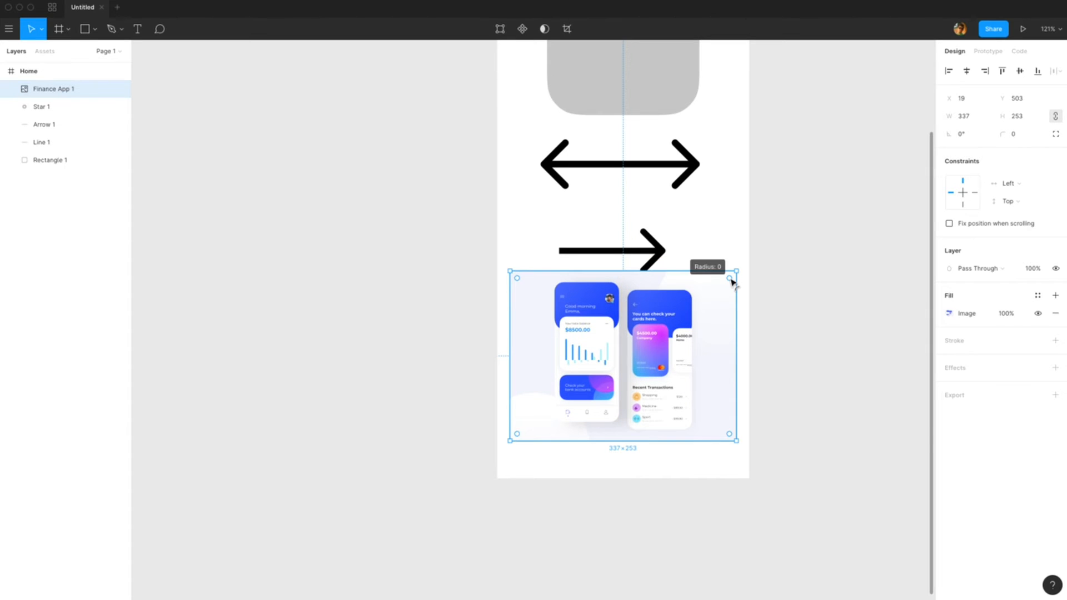
{"action": "left_click_drag", "start_coordinate": [730, 280], "coordinate": [711, 301]}
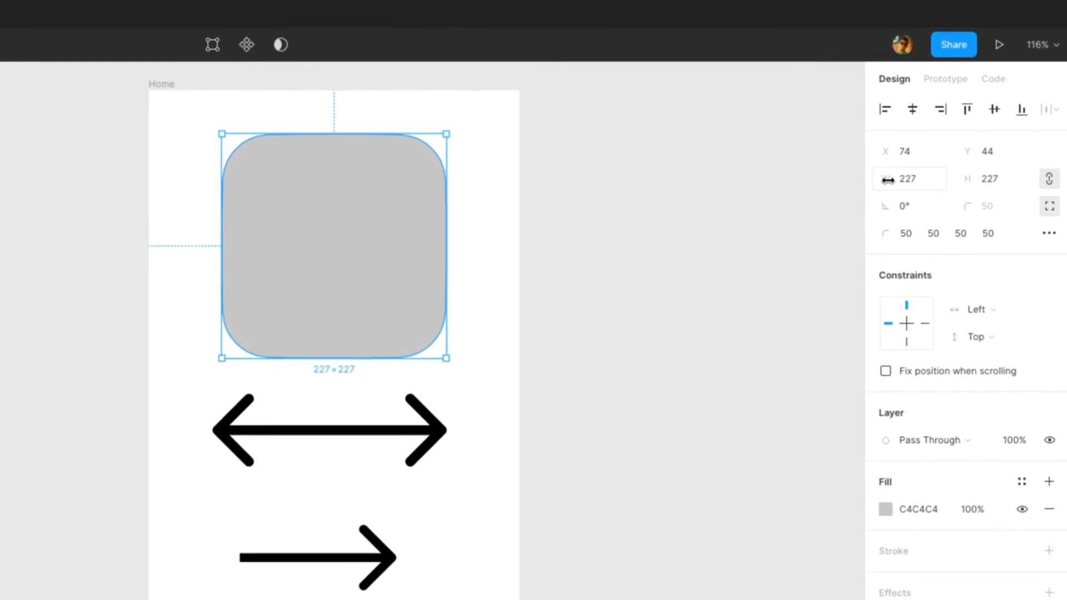
Step: Set the rounded rectangle's X and Y position to 0
{"action": "left_click", "coordinate": [965, 118]}
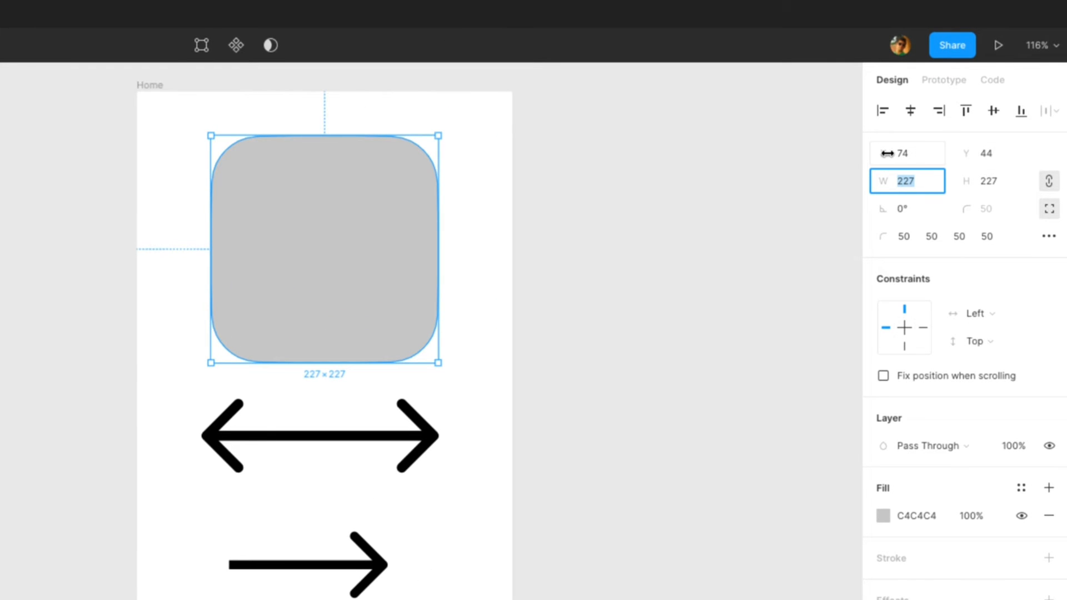
{"action": "left_click", "coordinate": [910, 156]}
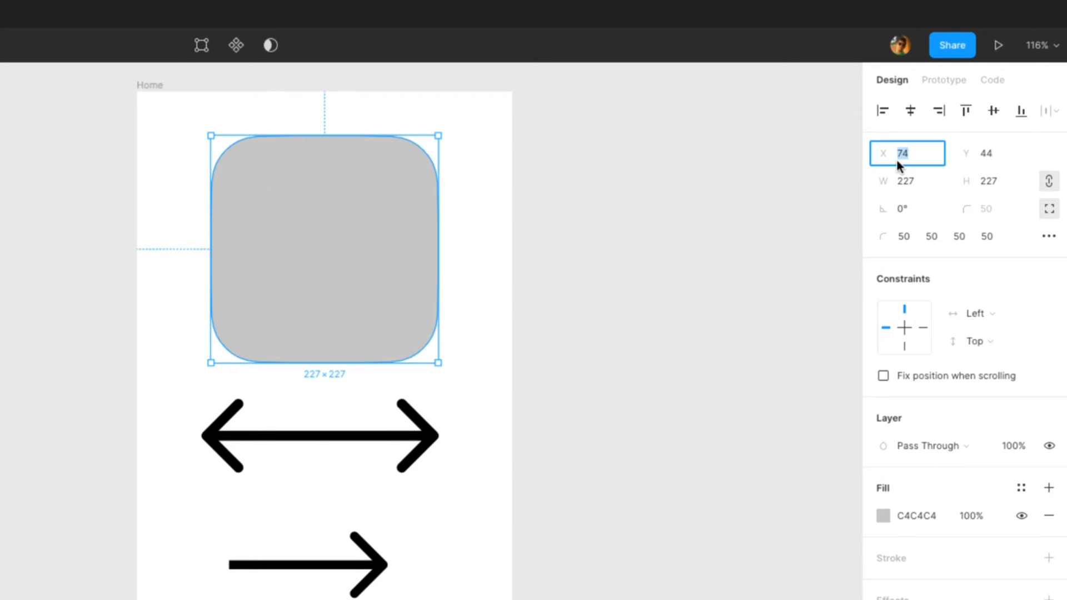
{"action": "type", "text": "0"}
{"action": "left_click", "coordinate": [987, 155]}
{"action": "type", "text": "0"}
{"action": "key", "text": "Return"}
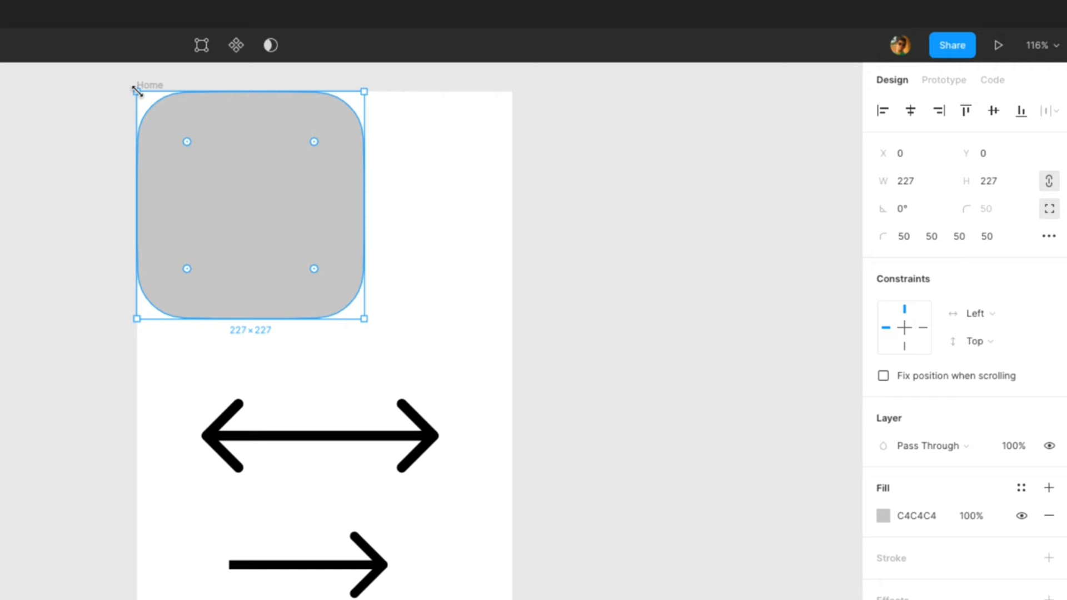
Step: Set the rectangle's width to 300 with proportions constrained
{"action": "left_click", "coordinate": [908, 184]}
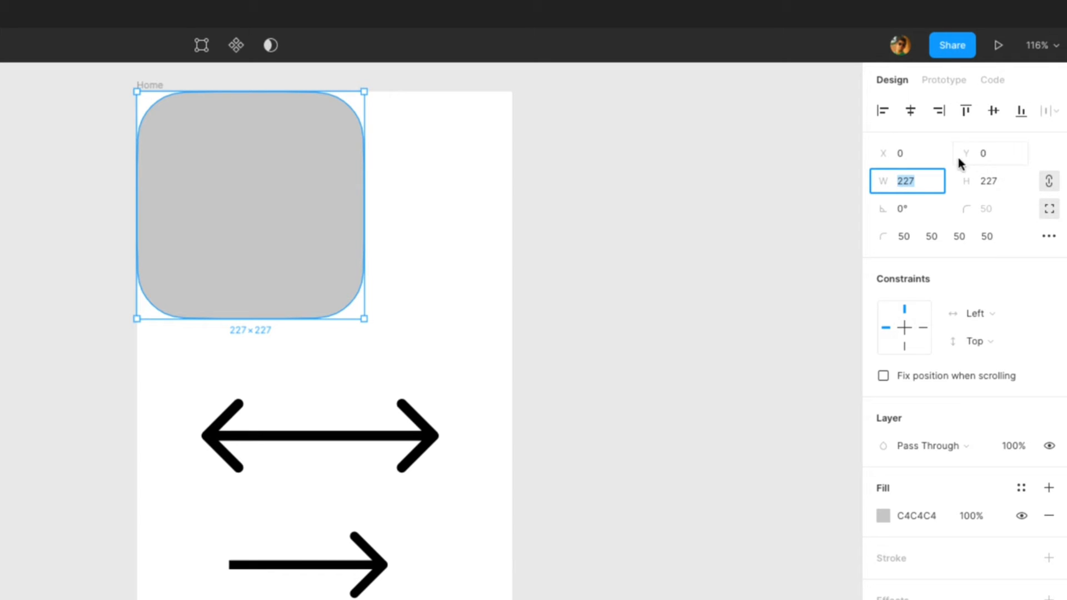
{"action": "type", "text": "300"}
{"action": "key", "text": "Return"}
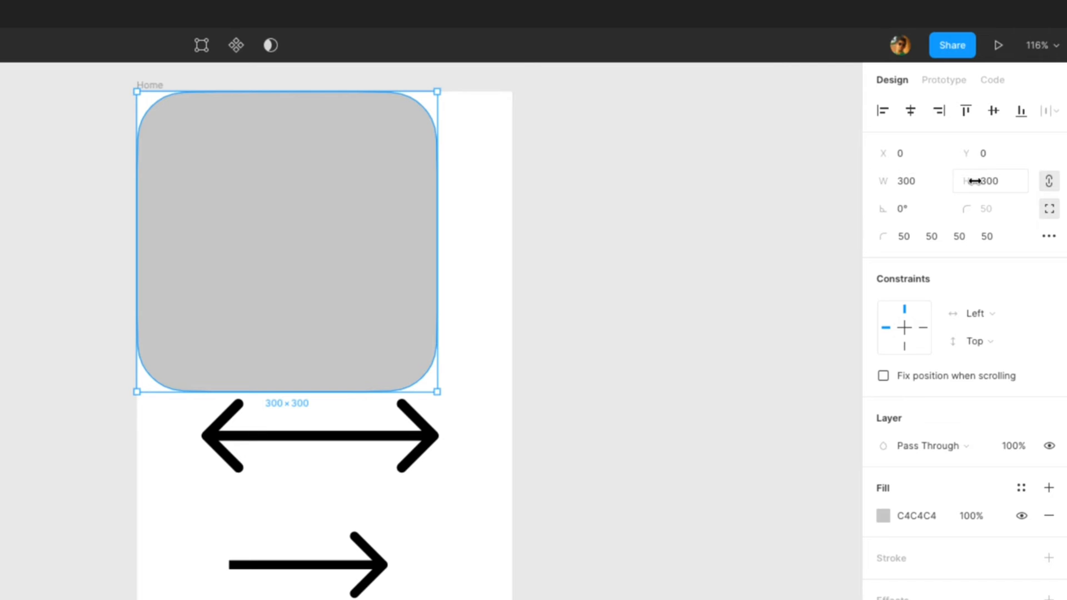
Step: Unlock the proportion constraint and resize the rectangle to about 300 × 183
{"action": "left_click", "coordinate": [1050, 184]}
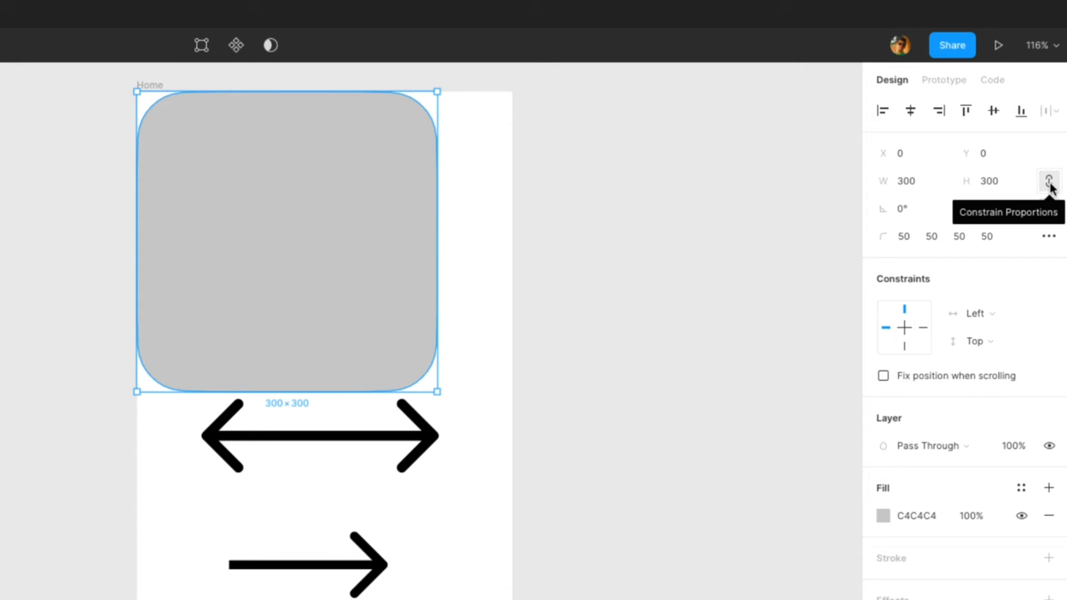
{"action": "left_click", "coordinate": [1050, 186]}
{"action": "left_click", "coordinate": [976, 179]}
{"action": "left_click_drag", "start_coordinate": [976, 179], "coordinate": [822, 211]}
{"action": "left_click_drag", "start_coordinate": [283, 143], "coordinate": [322, 176]}
Step: Halve the rectangle's width using the expression /2
{"action": "left_click", "coordinate": [927, 183]}
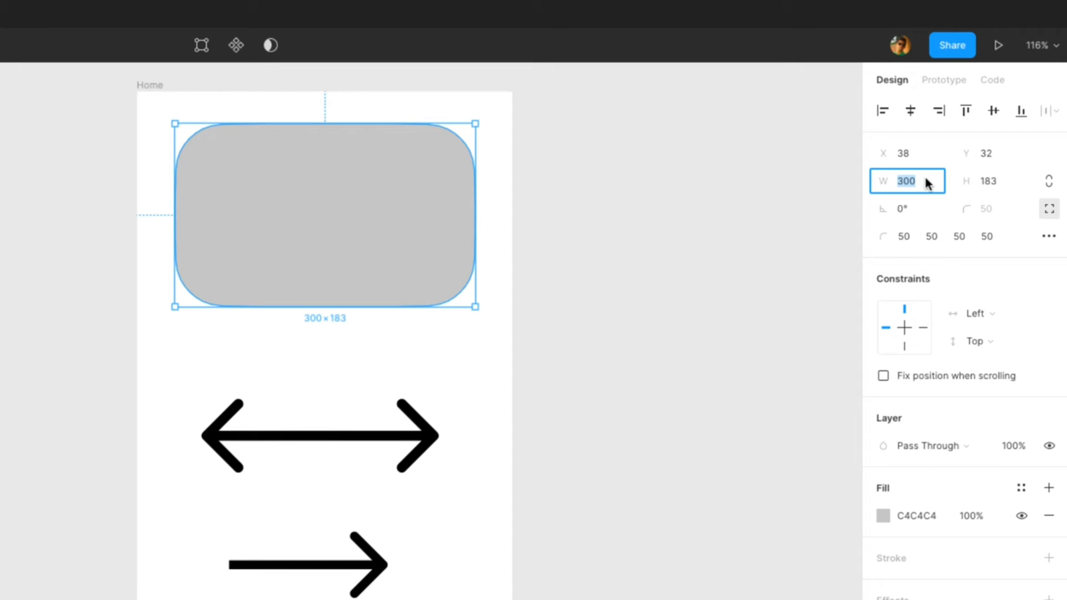
{"action": "left_click", "coordinate": [927, 183]}
{"action": "type", "text": "/2"}
{"action": "key", "text": "Return"}
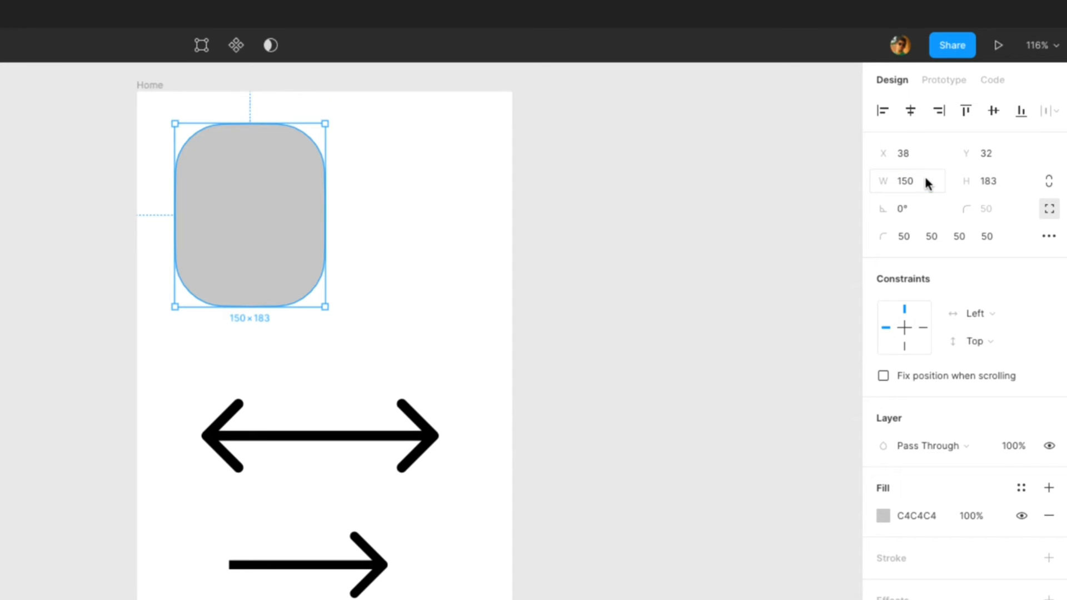
Step: Set the rectangle's height with the expression 180*2
{"action": "left_click", "coordinate": [995, 184]}
{"action": "double_click", "coordinate": [994, 188]}
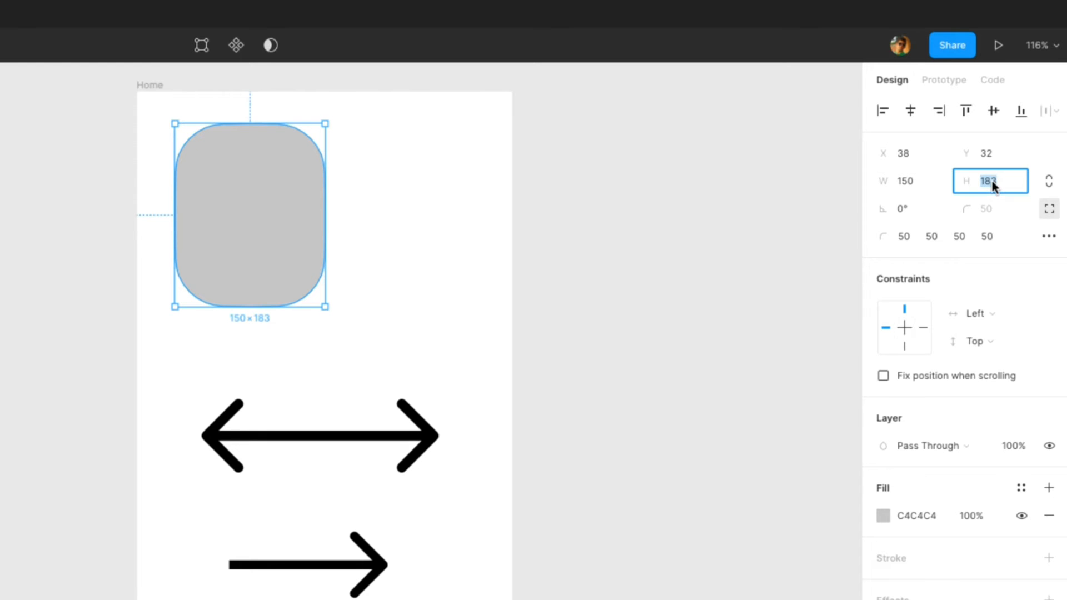
{"action": "type", "text": "180*2"}
{"action": "key", "text": "Return"}
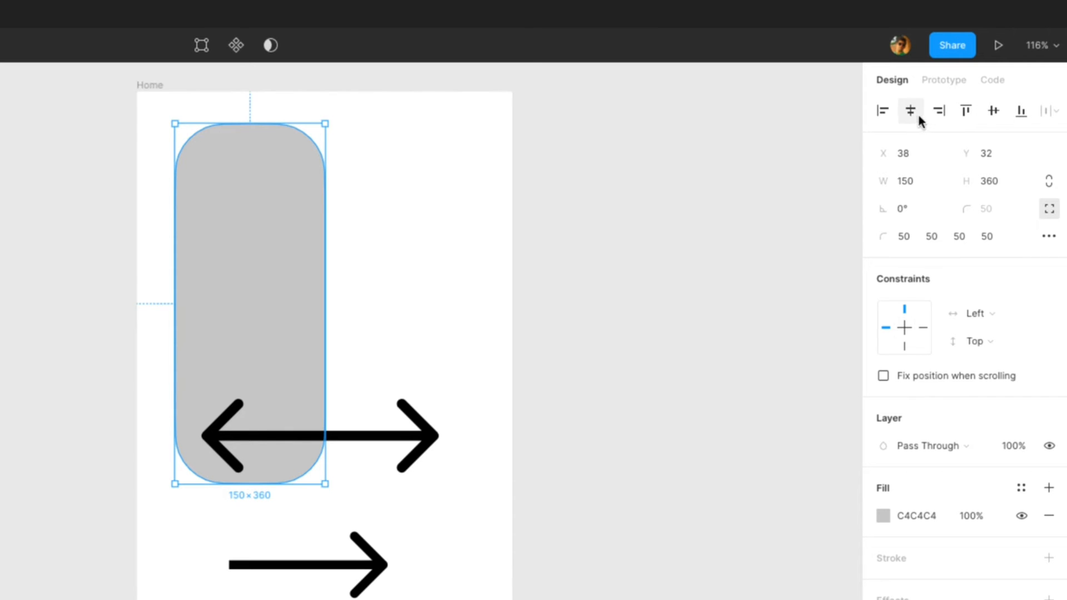
Step: Align the rectangle horizontally to the centre, left and right of the frame
{"action": "left_click", "coordinate": [700, 199]}
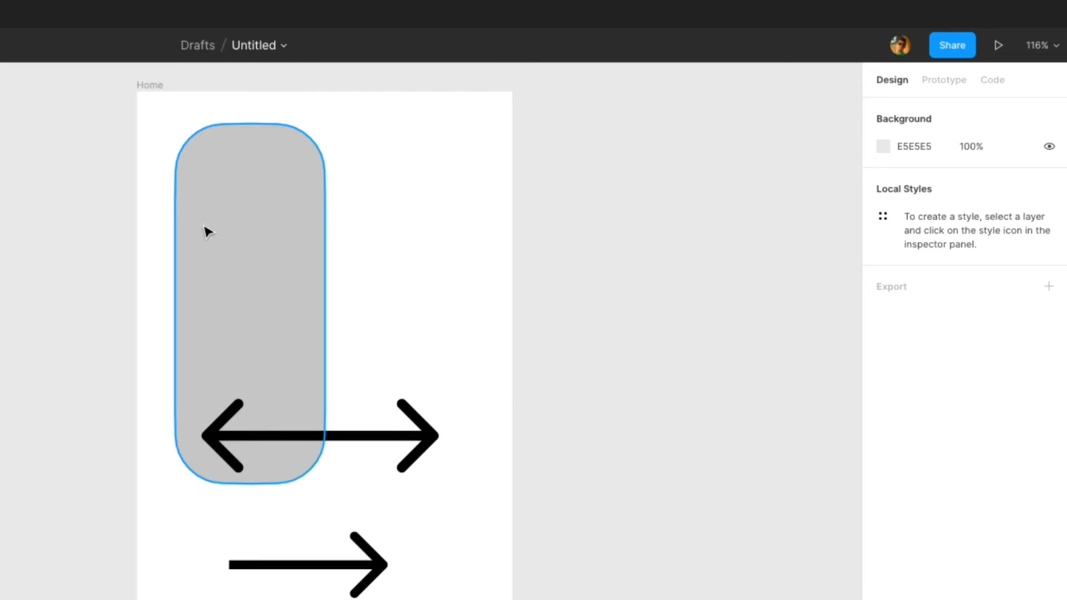
{"action": "left_click", "coordinate": [248, 233]}
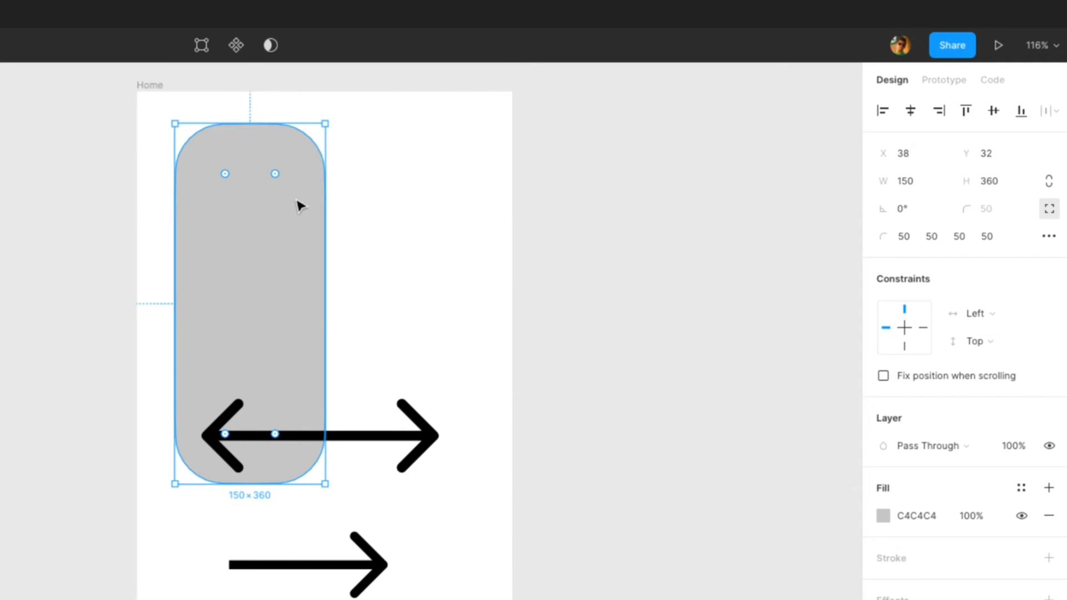
{"action": "left_click", "coordinate": [910, 112]}
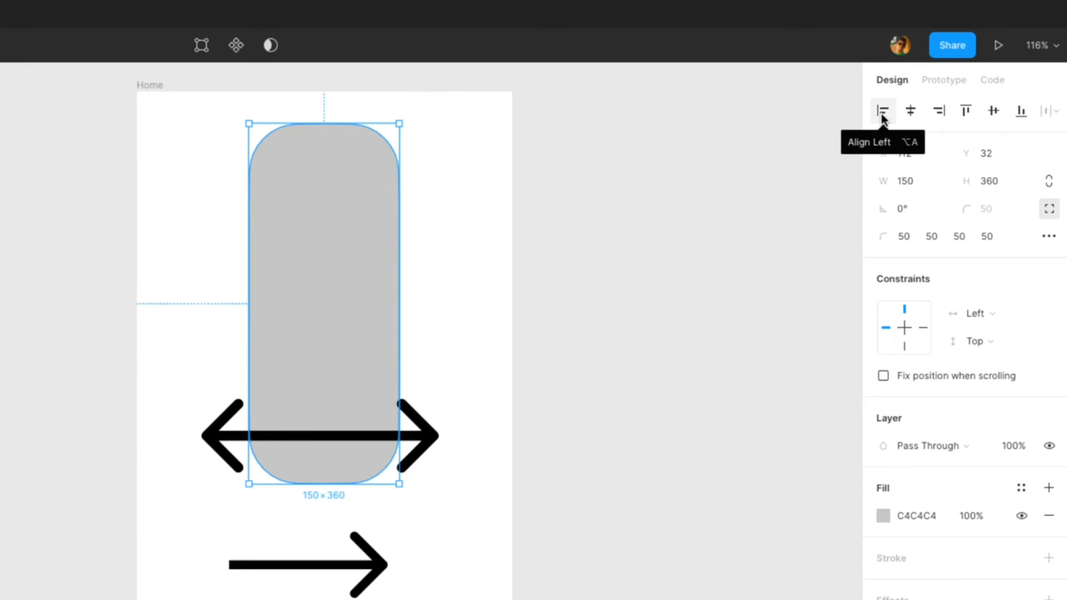
{"action": "left_click", "coordinate": [884, 117]}
{"action": "left_click", "coordinate": [940, 112]}
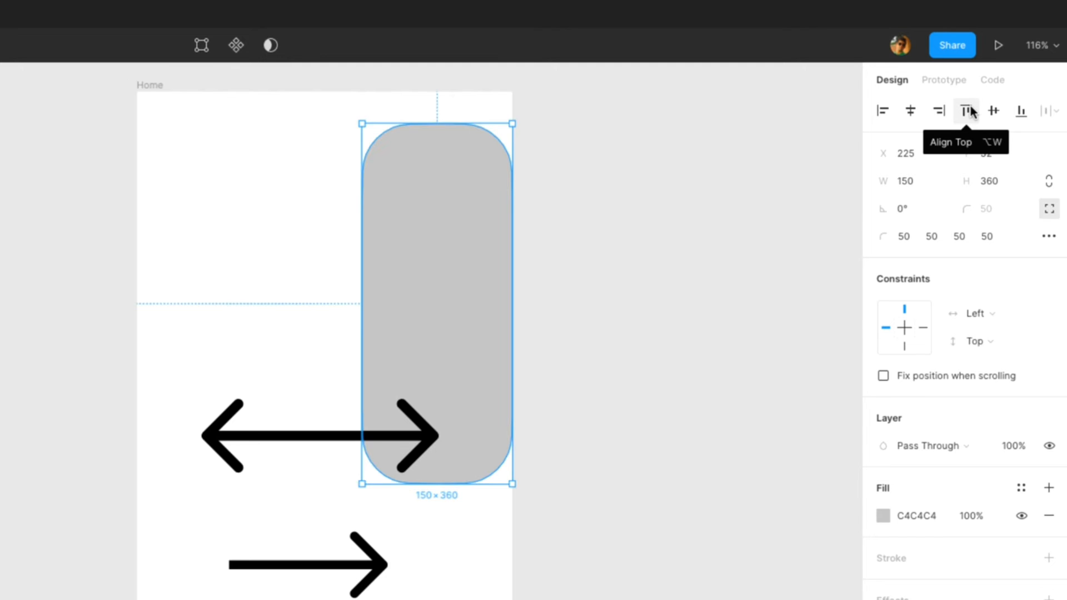
Step: Align the rectangle to the top, middle and bottom of the frame
{"action": "left_click", "coordinate": [970, 112]}
{"action": "left_click", "coordinate": [995, 110]}
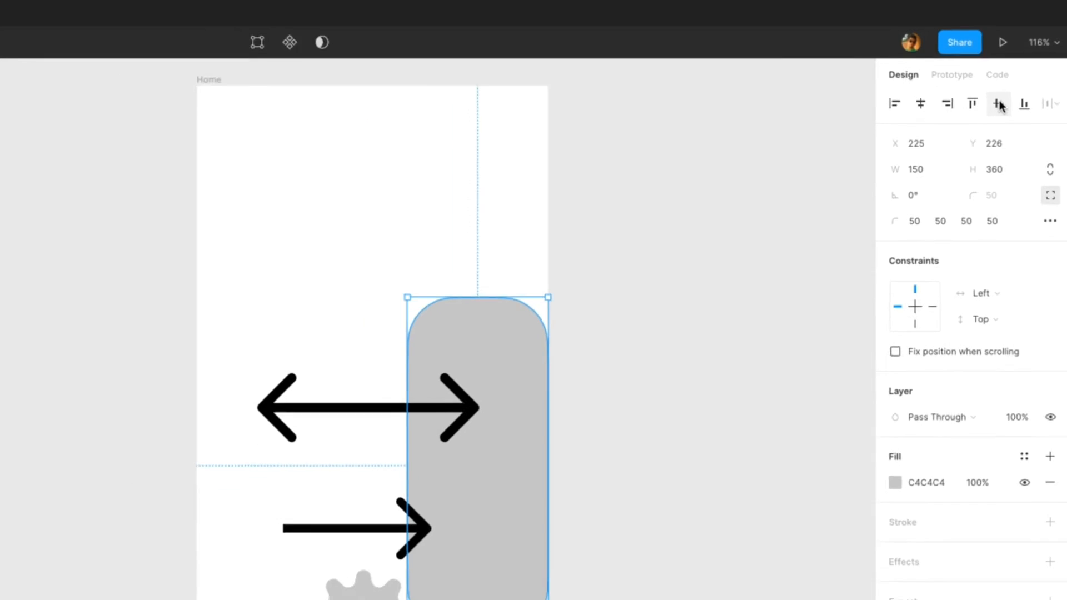
{"action": "left_click", "coordinate": [1024, 103]}
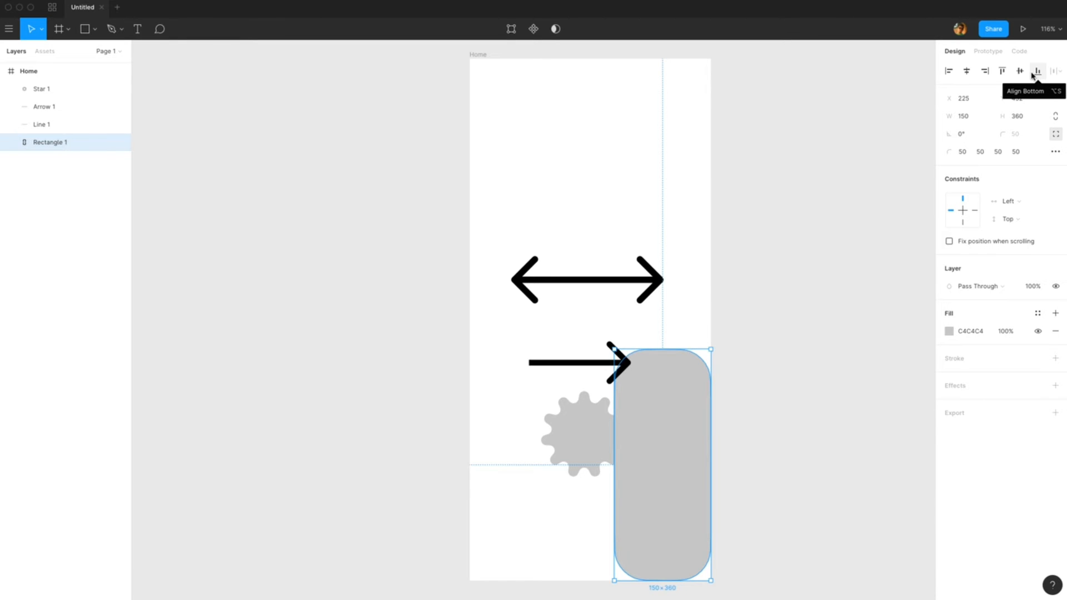
Step: Move the rectangle to the top of the frame and shrink its height to about 162
{"action": "left_click_drag", "start_coordinate": [666, 424], "coordinate": [591, 146]}
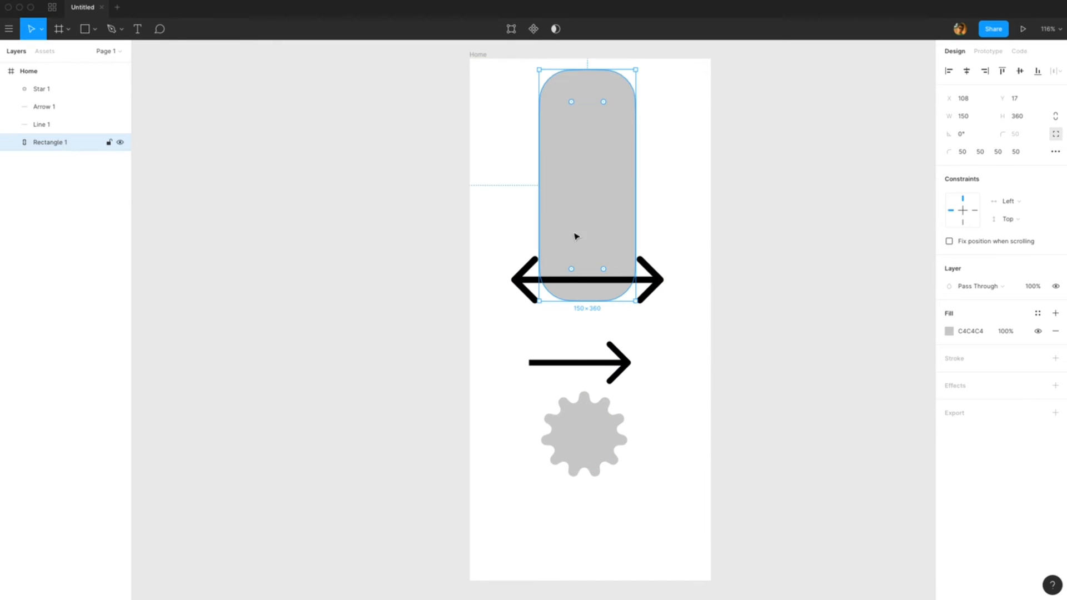
{"action": "left_click_drag", "start_coordinate": [584, 299], "coordinate": [586, 174]}
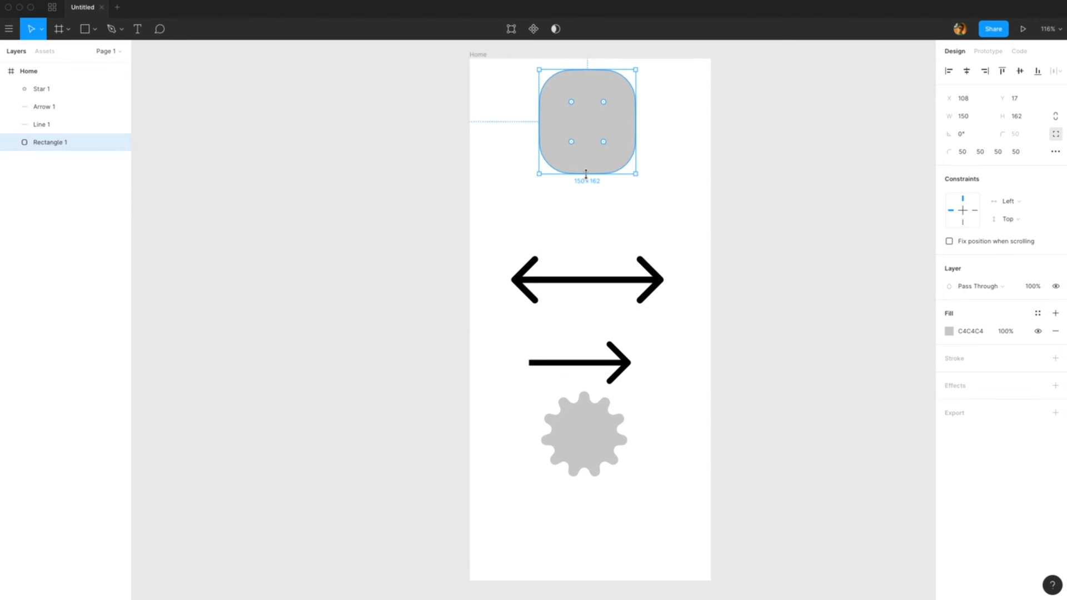
Step: Move the star up onto the rounded rectangle at the top of the frame
{"action": "left_click", "coordinate": [618, 218]}
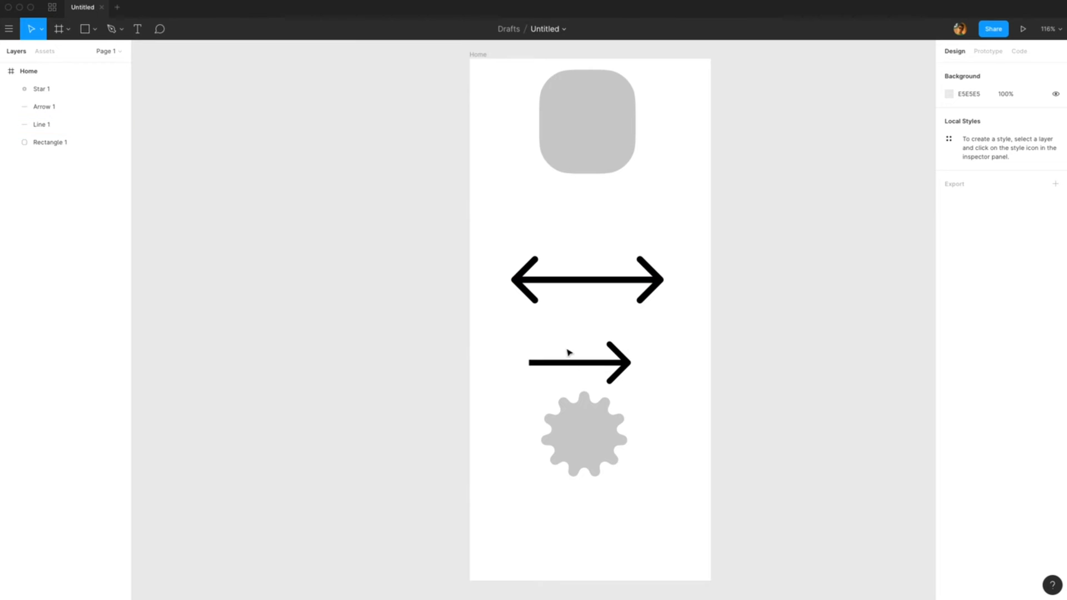
{"action": "left_click", "coordinate": [585, 442]}
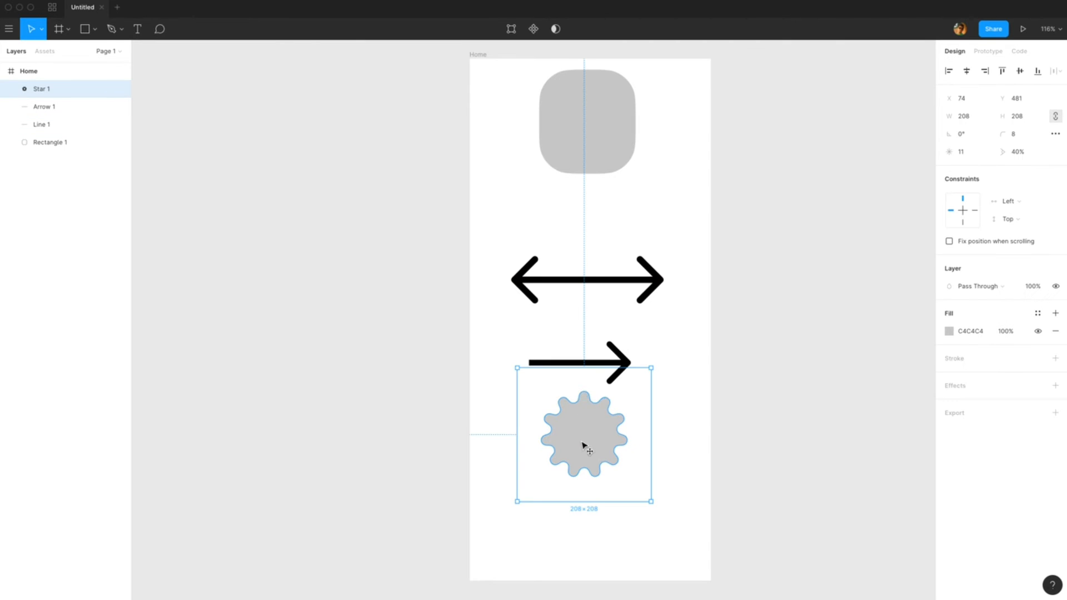
{"action": "left_click_drag", "start_coordinate": [586, 445], "coordinate": [585, 118]}
Step: Change the star's fill colour to a near-black 1E1E1E
{"action": "left_click", "coordinate": [950, 332]}
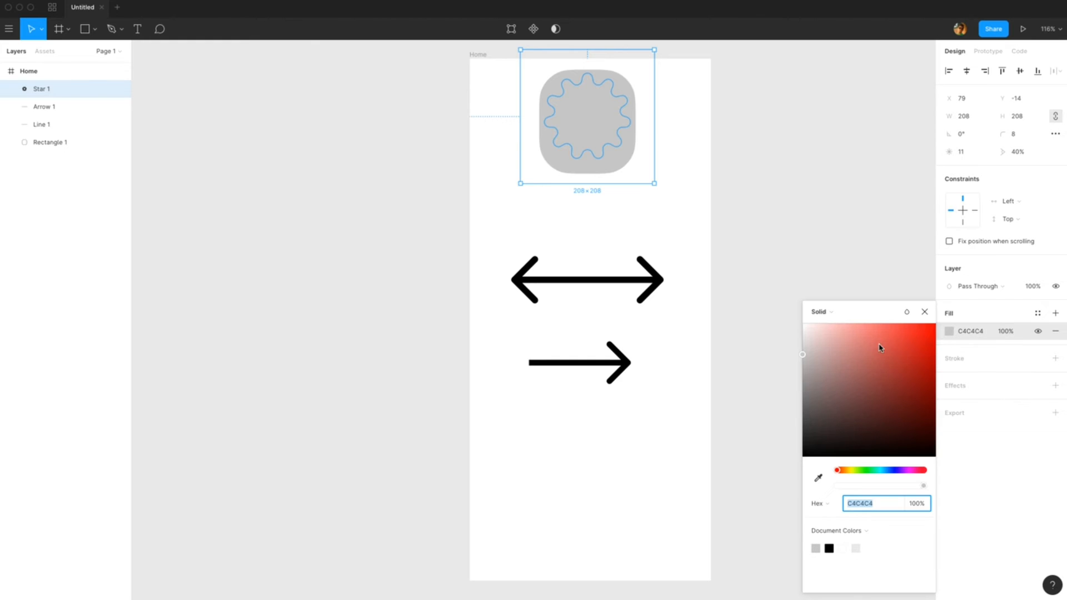
{"action": "left_click_drag", "start_coordinate": [880, 348], "coordinate": [787, 446]}
{"action": "left_click_drag", "start_coordinate": [596, 127], "coordinate": [594, 131]}
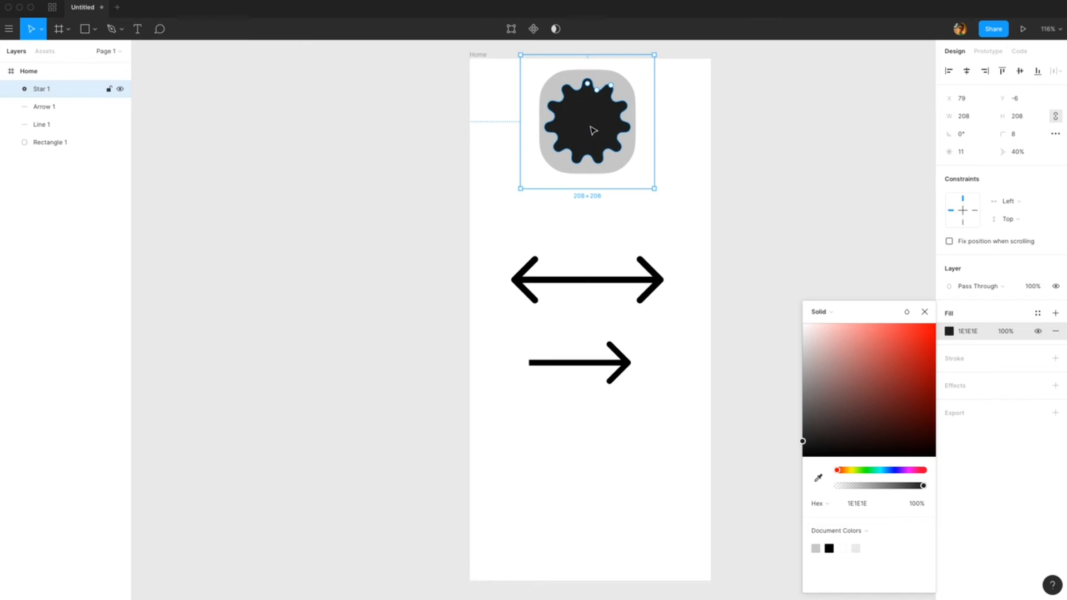
{"action": "left_click", "coordinate": [662, 95]}
Step: Shrink the star to about 156×156 and position it inside the rounded rectangle
{"action": "left_click", "coordinate": [579, 112]}
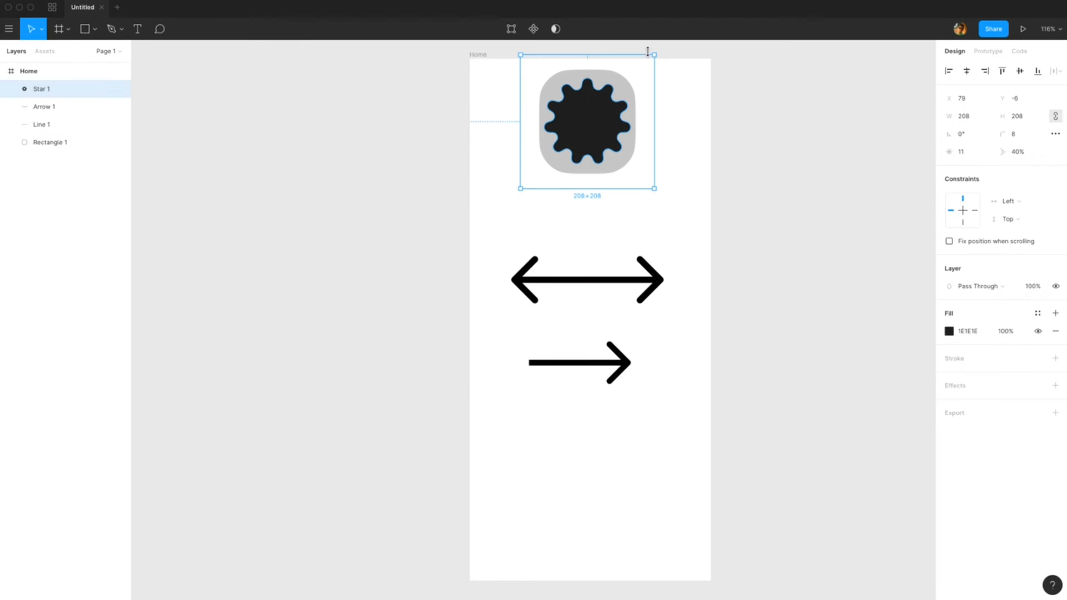
{"action": "left_click_drag", "start_coordinate": [654, 55], "coordinate": [622, 88]}
{"action": "left_click_drag", "start_coordinate": [572, 150], "coordinate": [579, 136]}
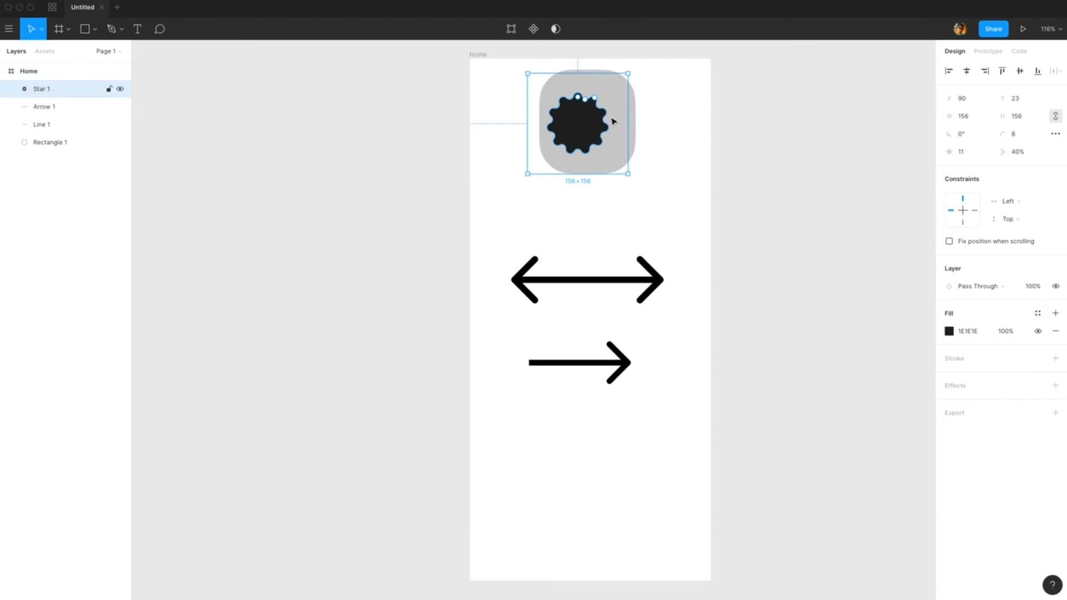
Step: Select the star together with the rectangle and align them on their horizontal and vertical centres
{"action": "left_click", "coordinate": [633, 105], "text": "shift"}
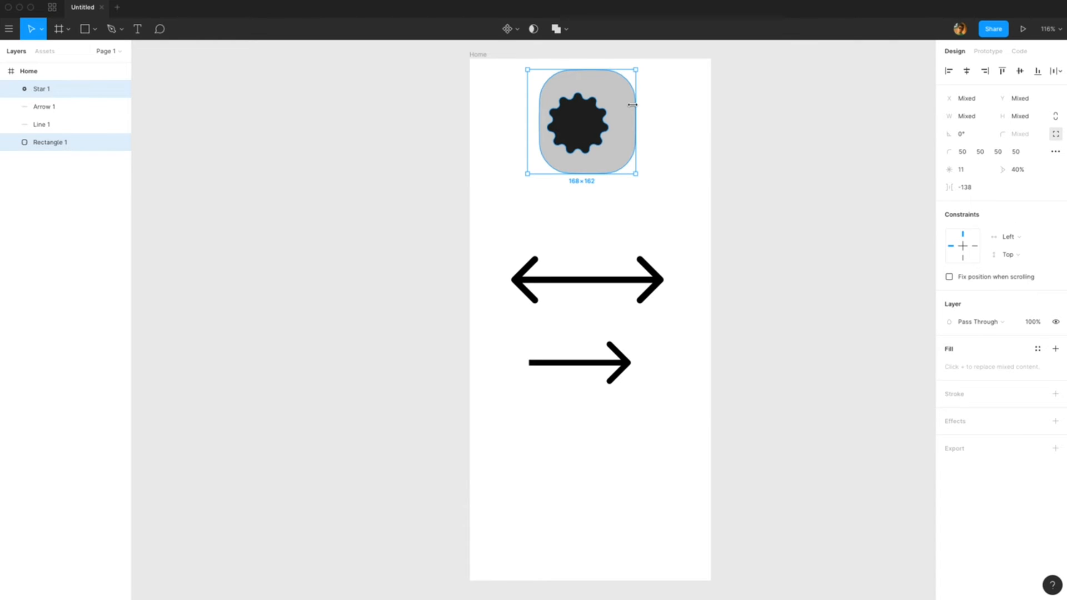
{"action": "left_click", "coordinate": [693, 133]}
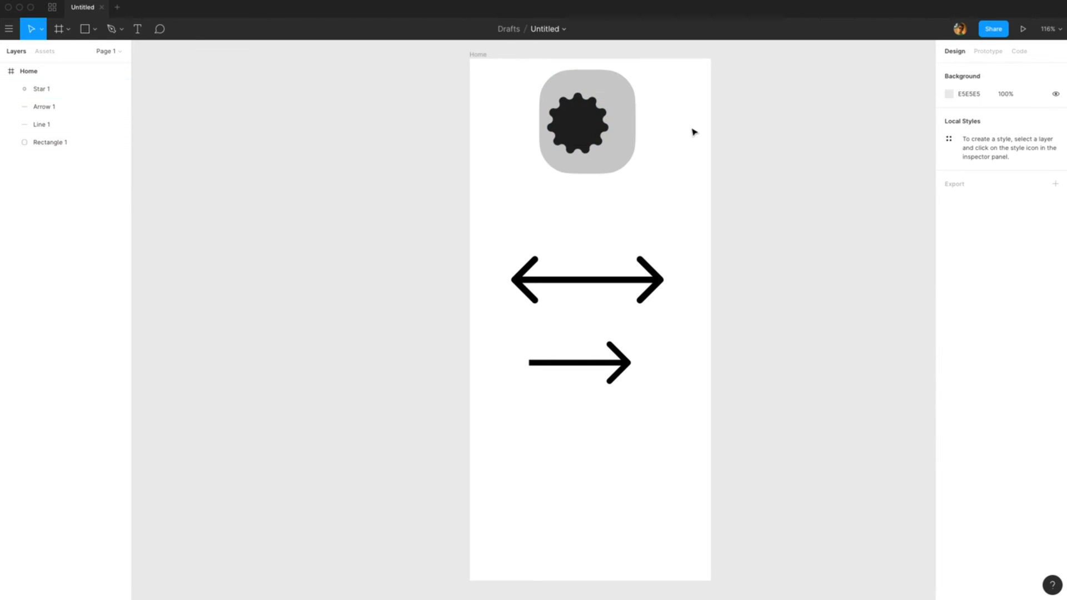
{"action": "left_click", "coordinate": [567, 122]}
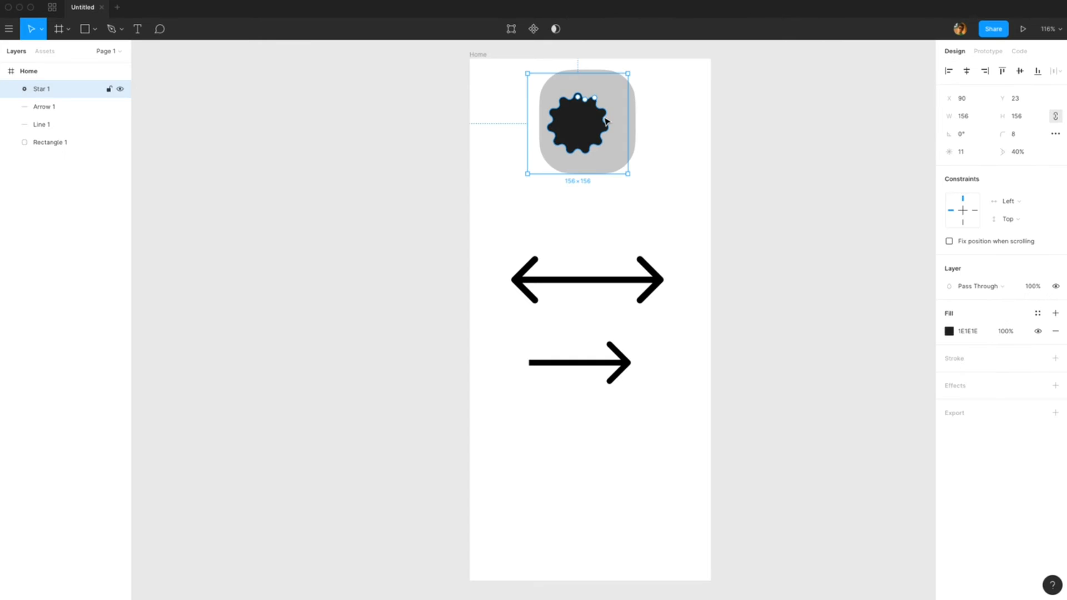
{"action": "left_click", "coordinate": [633, 108], "text": "shift"}
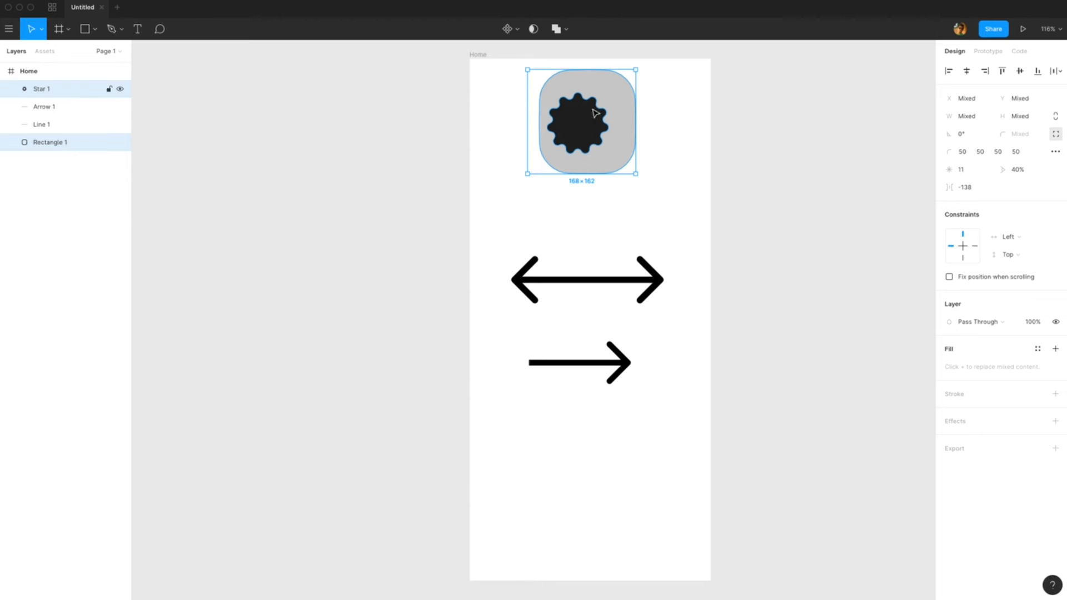
{"action": "left_click_drag", "start_coordinate": [703, 79], "coordinate": [491, 126]}
{"action": "left_click", "coordinate": [968, 72]}
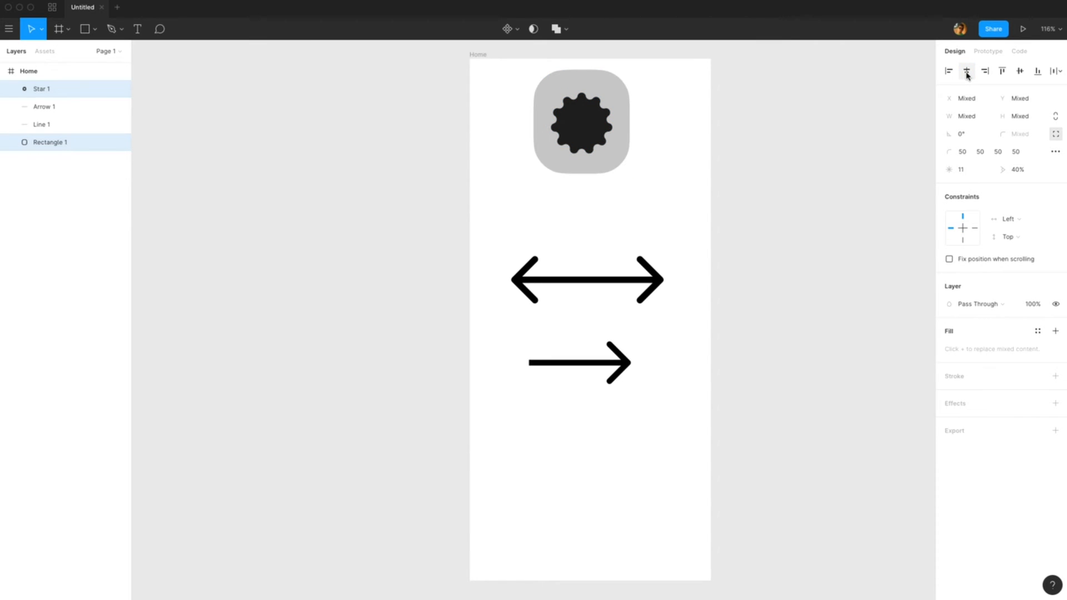
{"action": "left_click", "coordinate": [1021, 72]}
Step: Move the star-and-rectangle icon slightly lower and to the right within the frame
{"action": "left_click", "coordinate": [770, 155]}
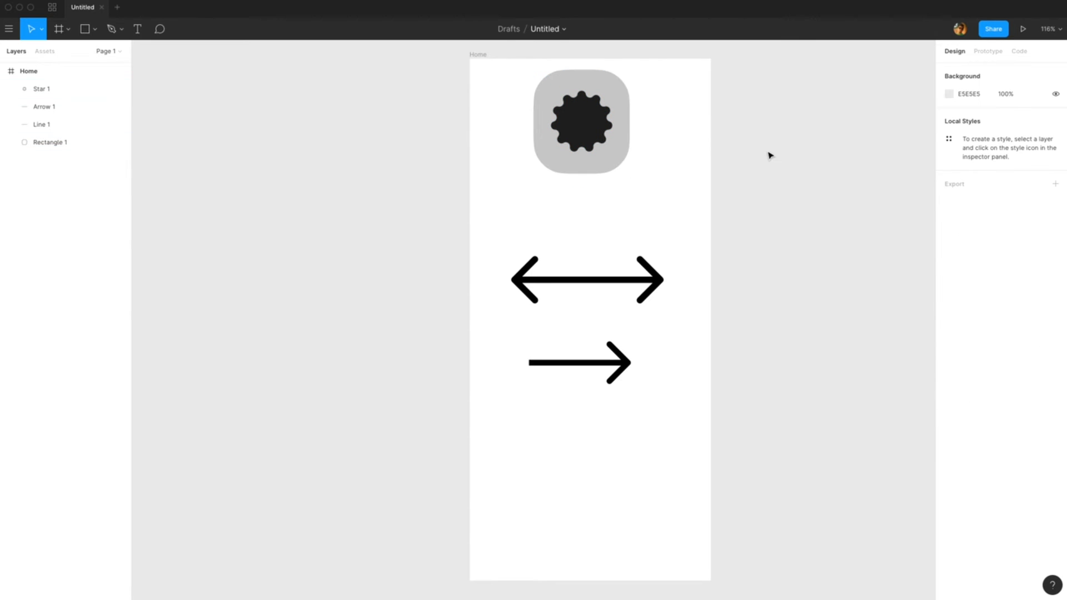
{"action": "left_click_drag", "start_coordinate": [669, 104], "coordinate": [593, 158]}
{"action": "left_click", "coordinate": [305, 128]}
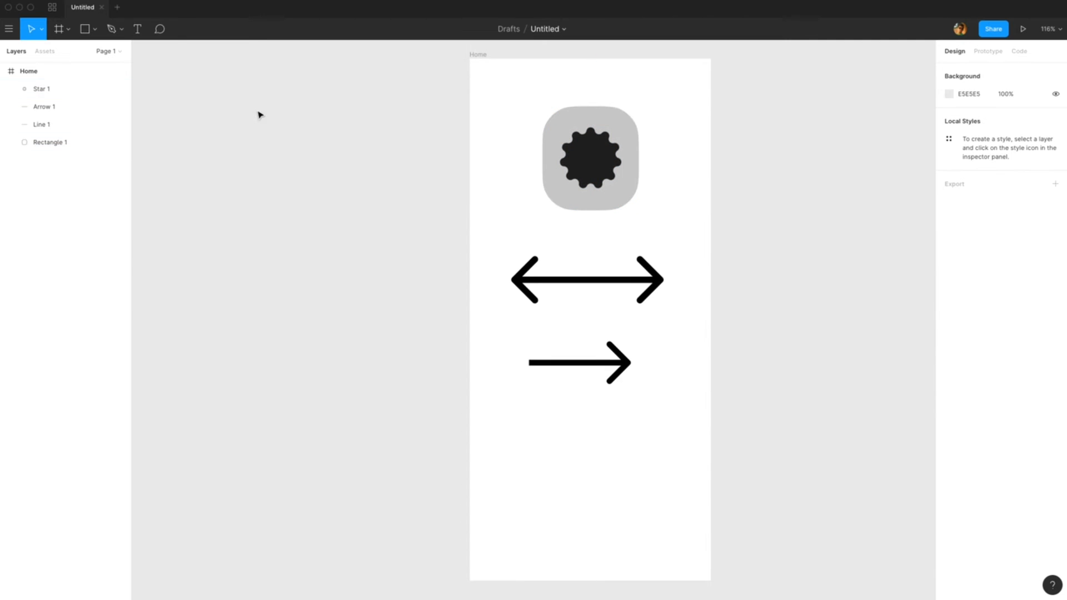
Step: Browse the main menu's File, View, Arrange and Text submenus
{"action": "left_click", "coordinate": [97, 33]}
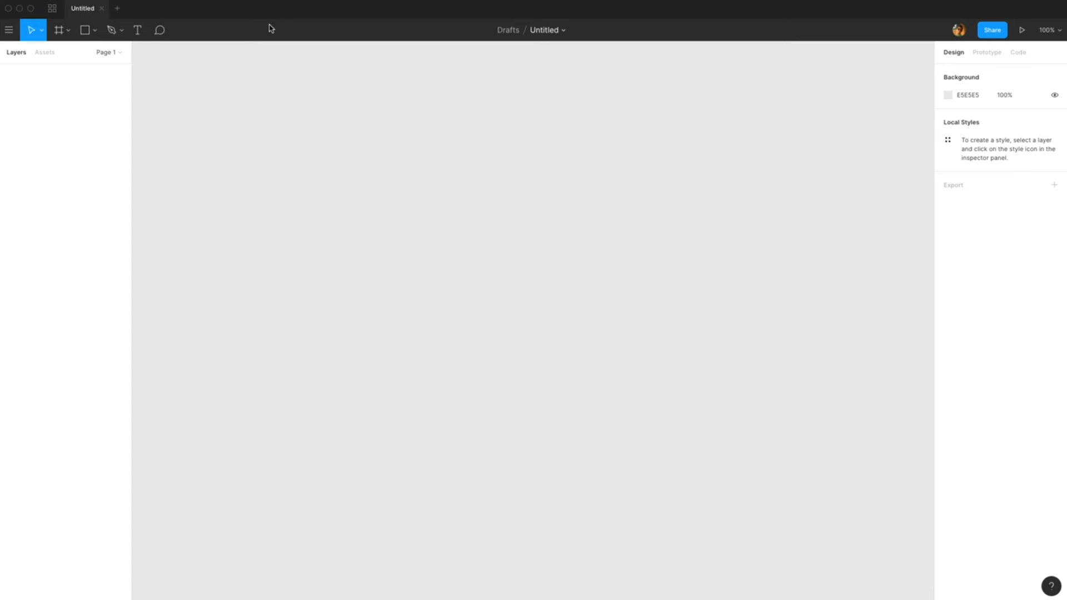
{"action": "left_click", "coordinate": [9, 33]}
{"action": "mouse_move", "coordinate": [37, 73]}
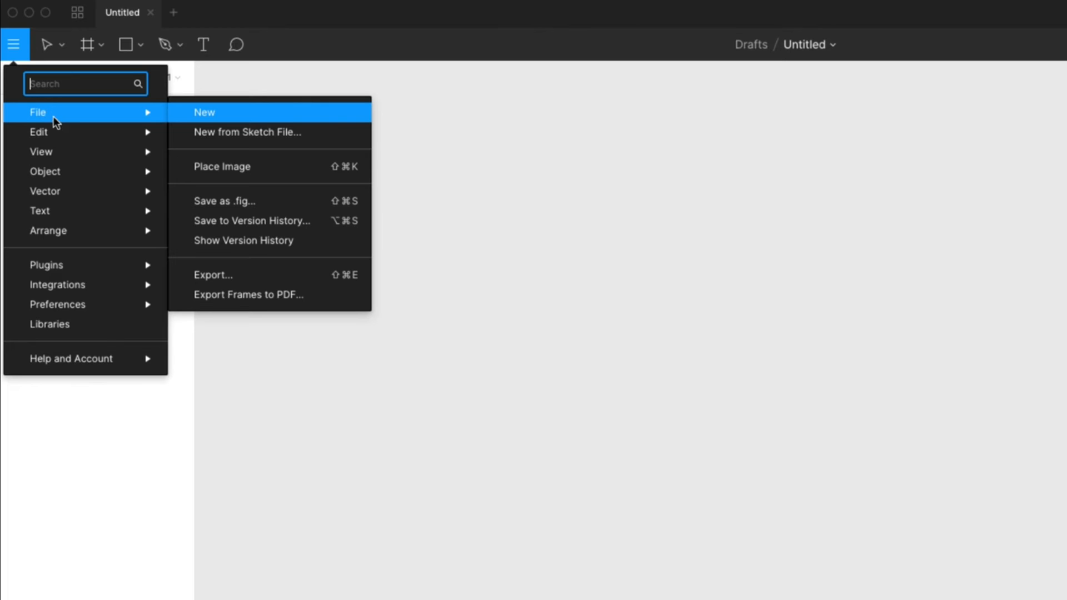
{"action": "mouse_move", "coordinate": [81, 148]}
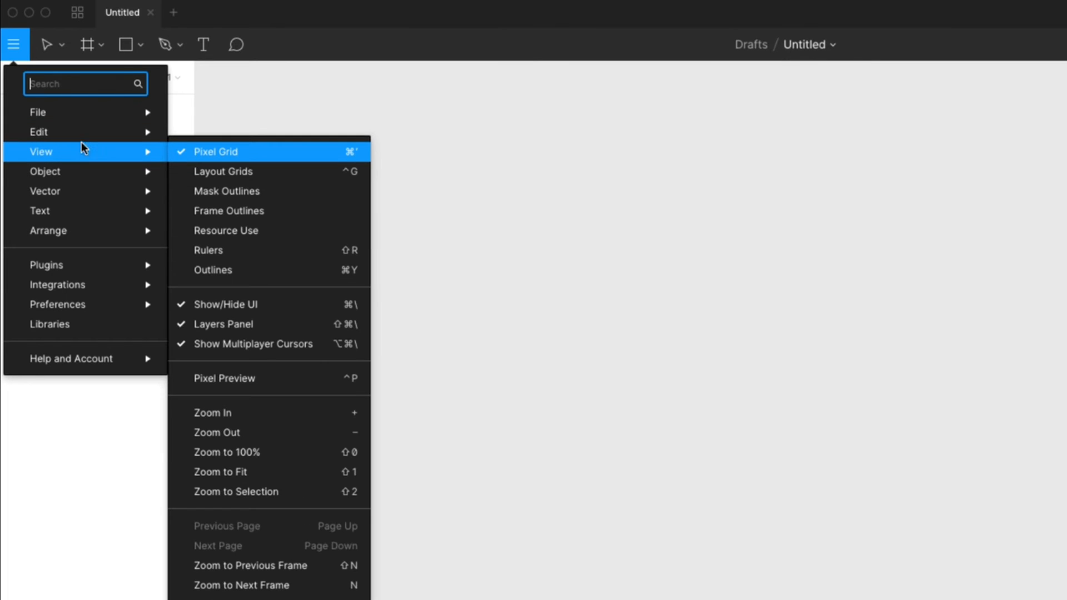
{"action": "mouse_move", "coordinate": [83, 189]}
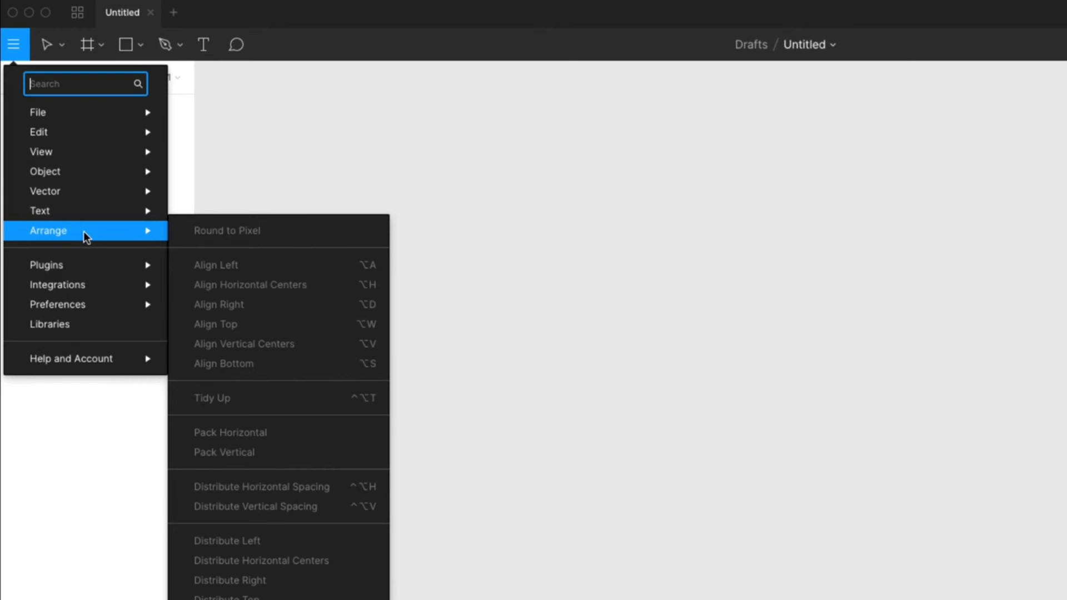
{"action": "mouse_move", "coordinate": [74, 216]}
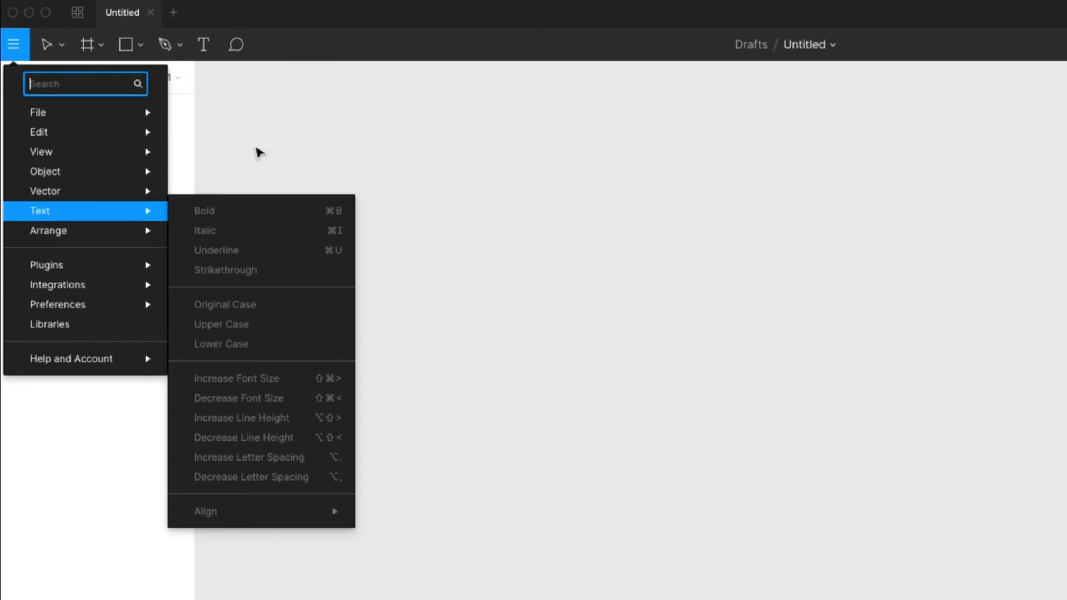
{"action": "left_click", "coordinate": [258, 152]}
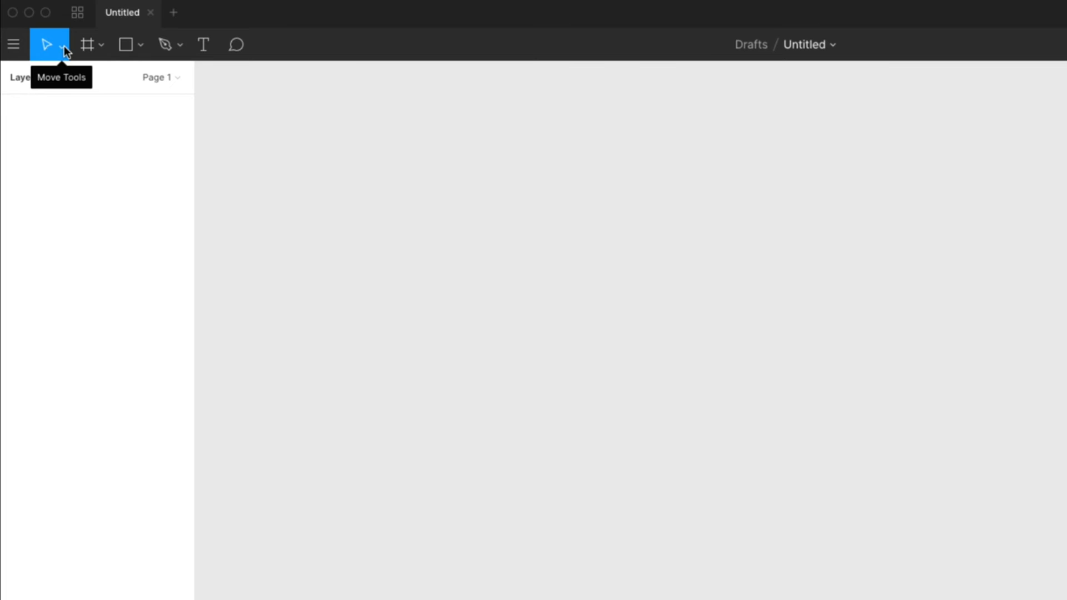
Step: Examine the toolbar's move, frame, shape, pen and text tool options
{"action": "left_click", "coordinate": [62, 45]}
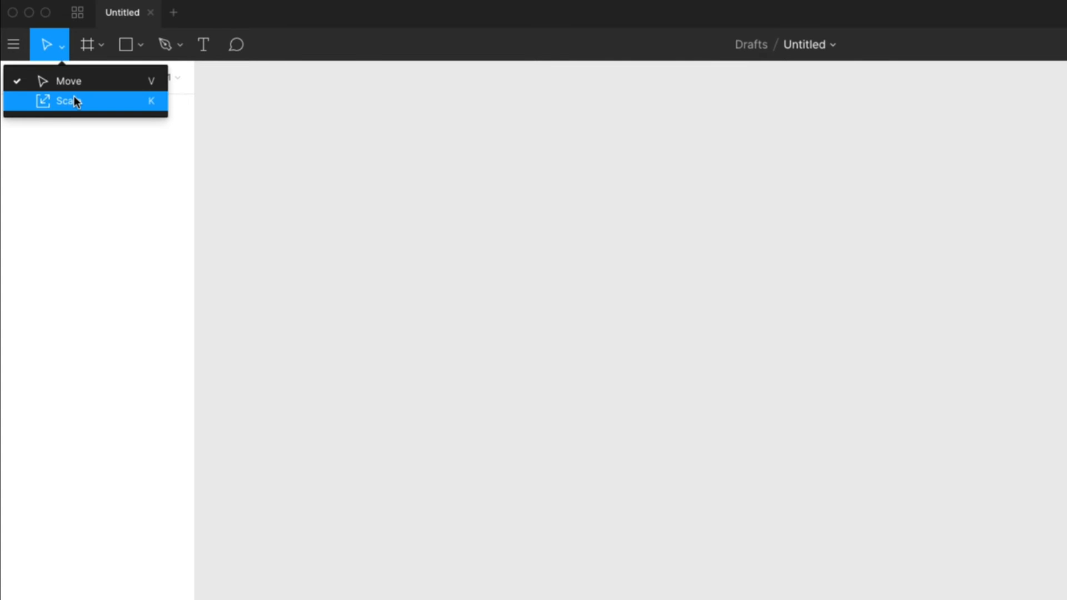
{"action": "left_click", "coordinate": [87, 45]}
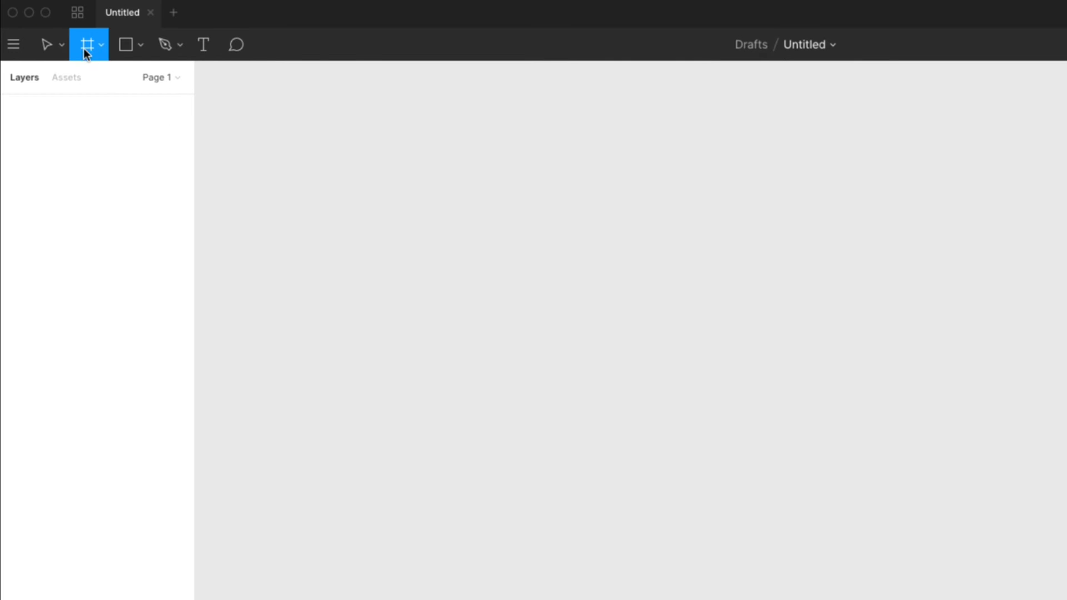
{"action": "left_click", "coordinate": [102, 49]}
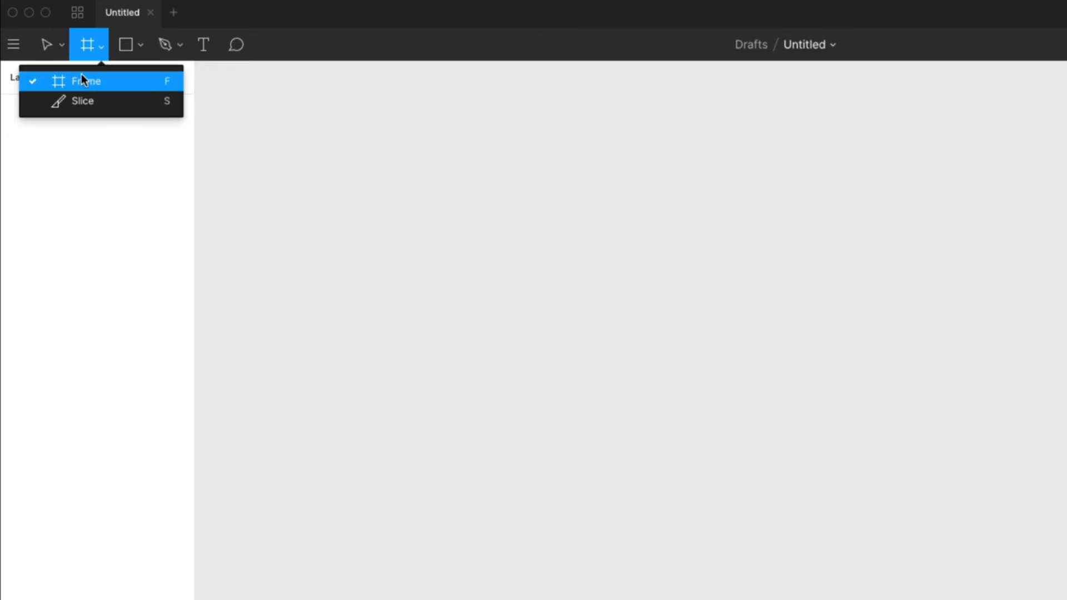
{"action": "left_click", "coordinate": [125, 49]}
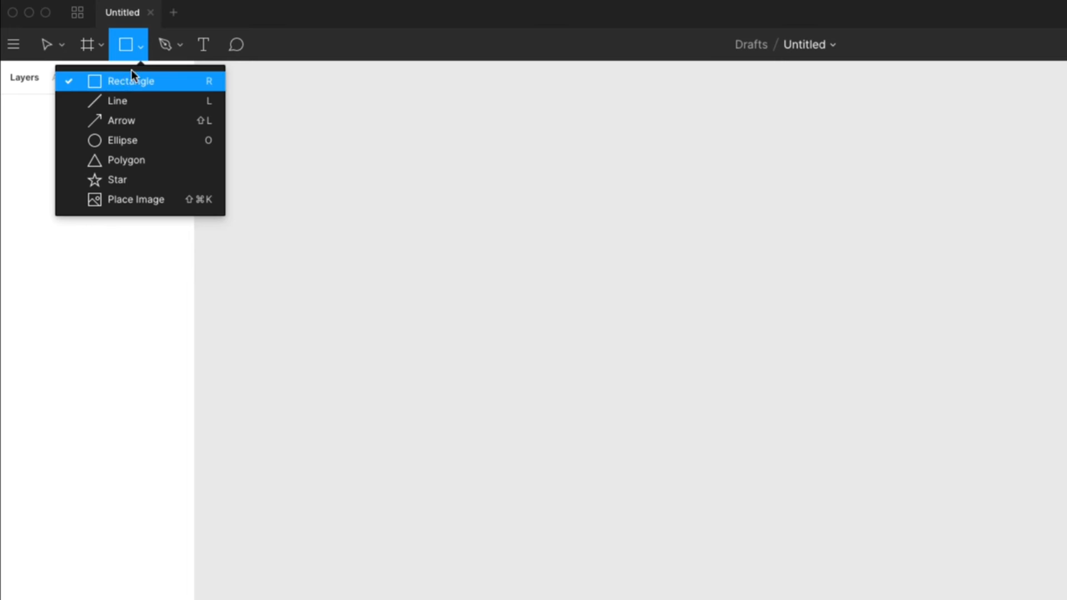
{"action": "left_click", "coordinate": [165, 48]}
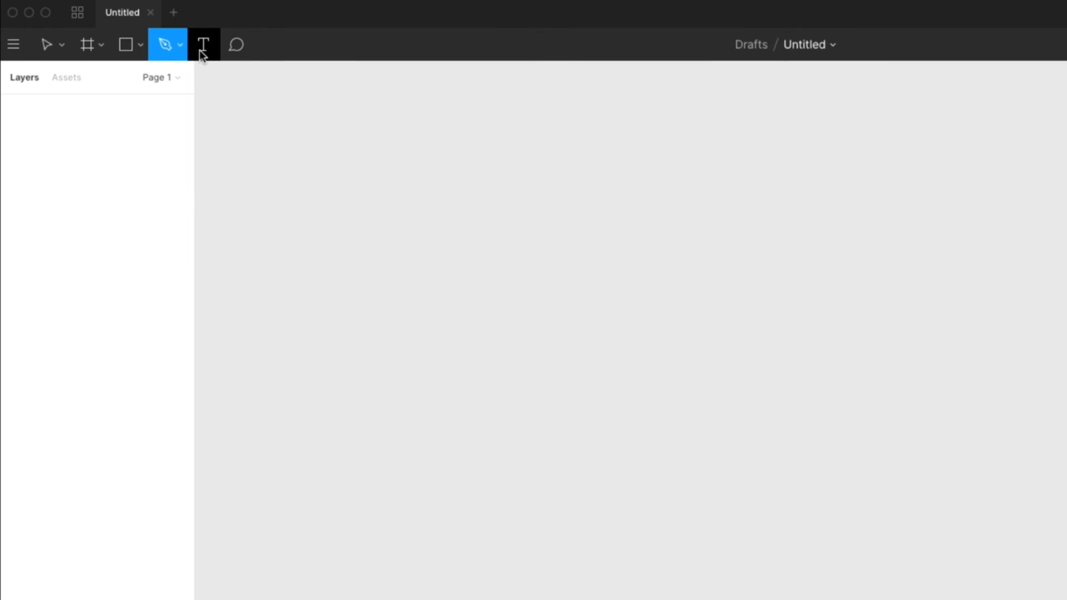
{"action": "left_click", "coordinate": [200, 49]}
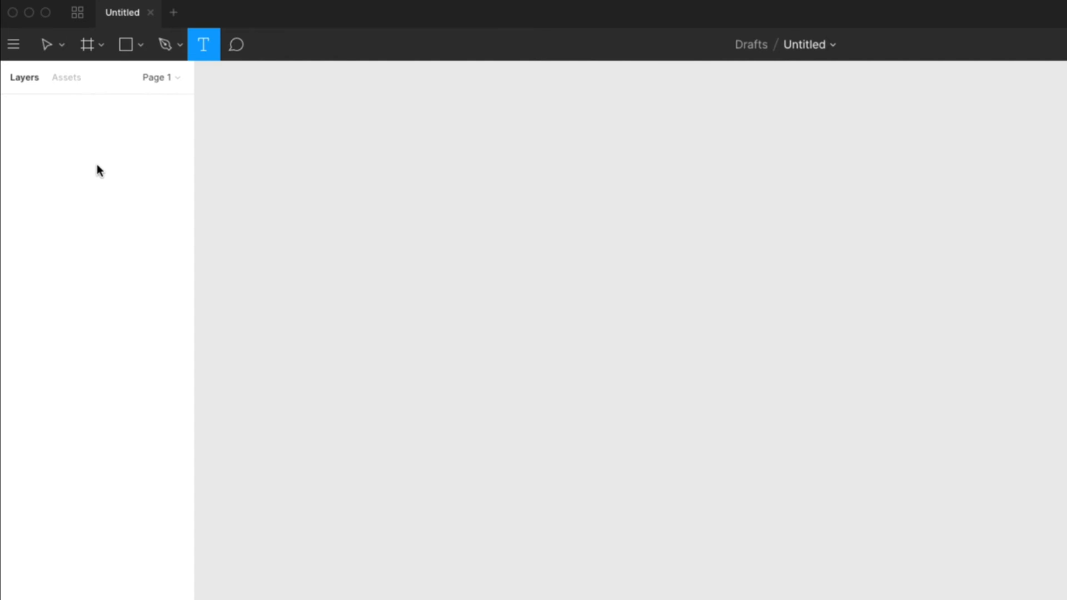
{"action": "mouse_move", "coordinate": [193, 129]}
{"action": "left_mouse_down"}
{"action": "mouse_move", "coordinate": [265, 131]}
{"action": "mouse_move", "coordinate": [195, 147]}
{"action": "left_mouse_up"}
Step: Explore the Assets and Layers panels and the Design, Prototype and Code inspector sections
{"action": "left_click", "coordinate": [59, 92]}
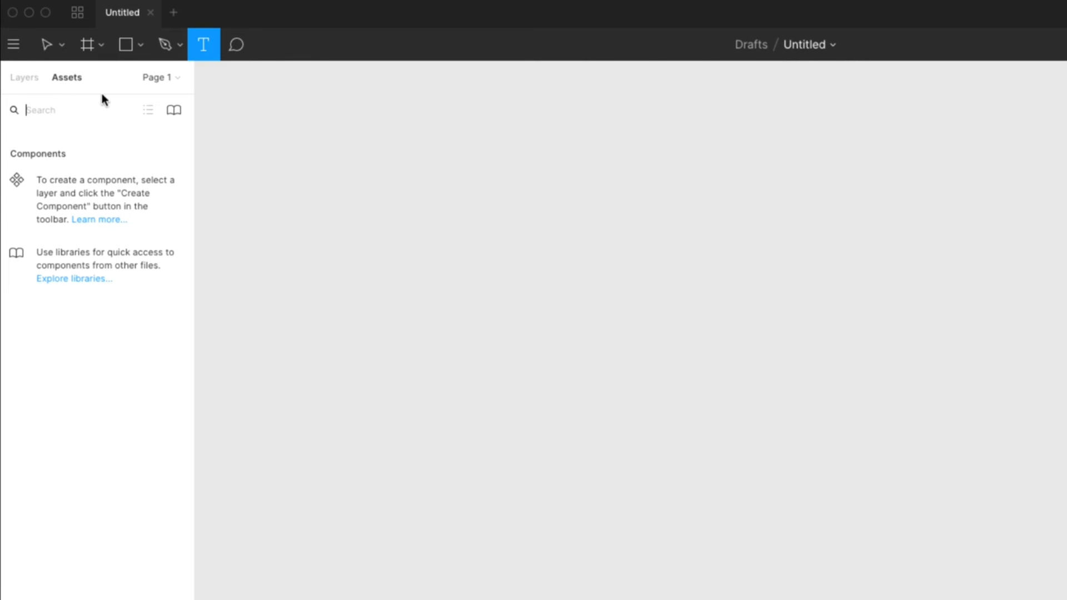
{"action": "left_click", "coordinate": [73, 103]}
{"action": "left_click", "coordinate": [27, 83]}
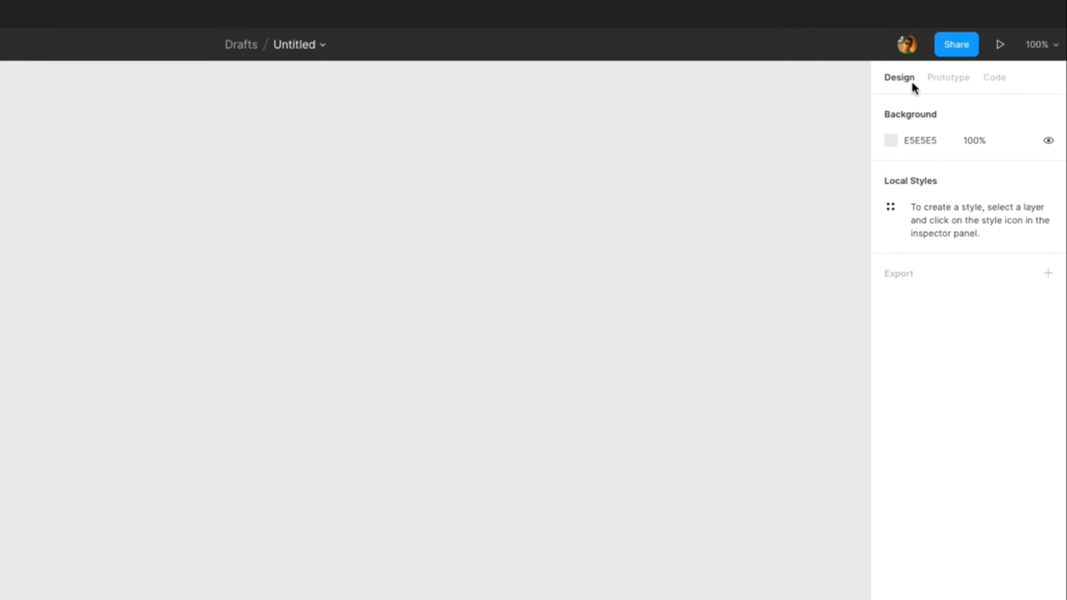
{"action": "left_click", "coordinate": [951, 79]}
{"action": "left_click", "coordinate": [994, 78]}
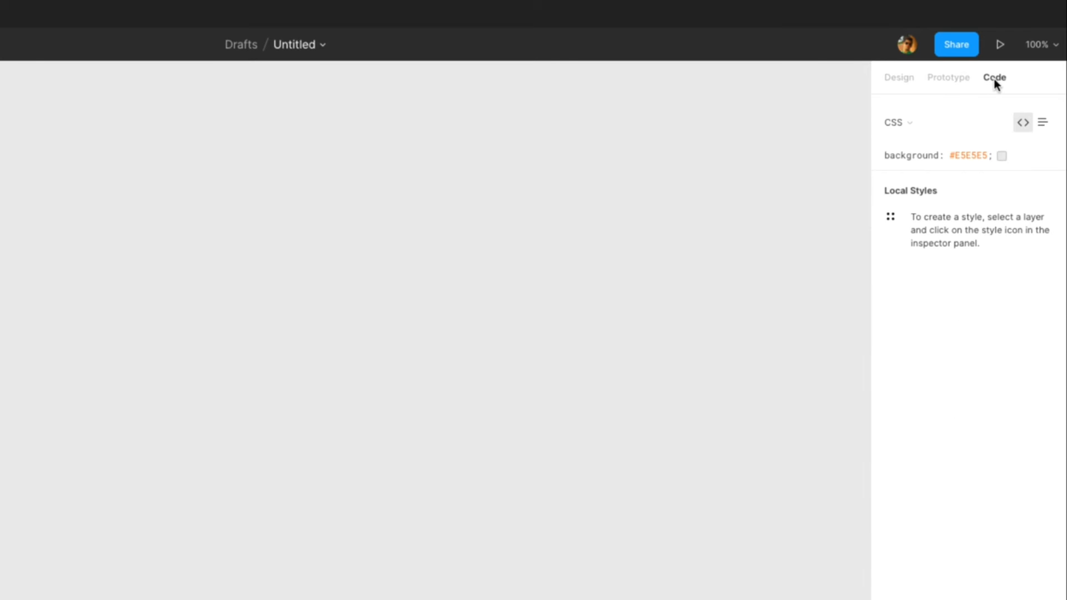
{"action": "left_click", "coordinate": [897, 78]}
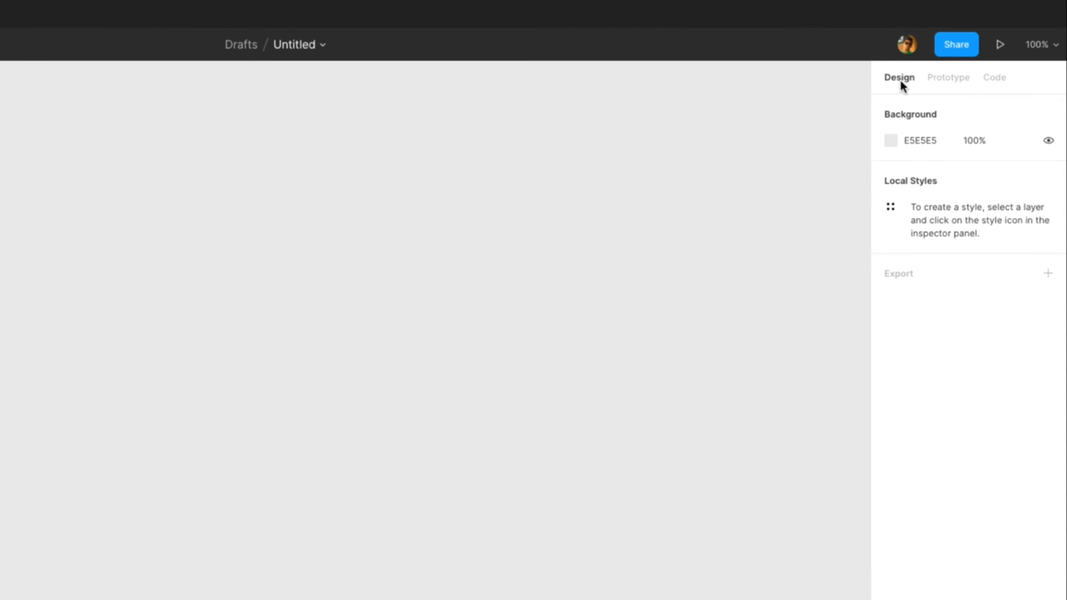
Step: Create an iPhone 11 Pro / X frame (375×812) from the Frame tool's phone presets
{"action": "key", "text": "f"}
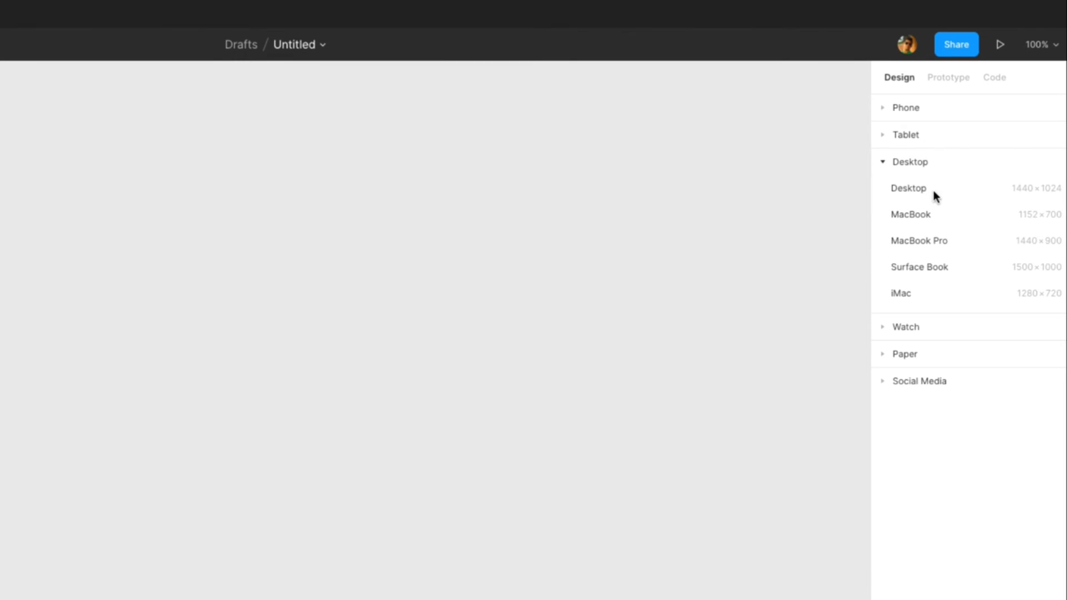
{"action": "left_click", "coordinate": [885, 168]}
{"action": "left_click", "coordinate": [885, 109]}
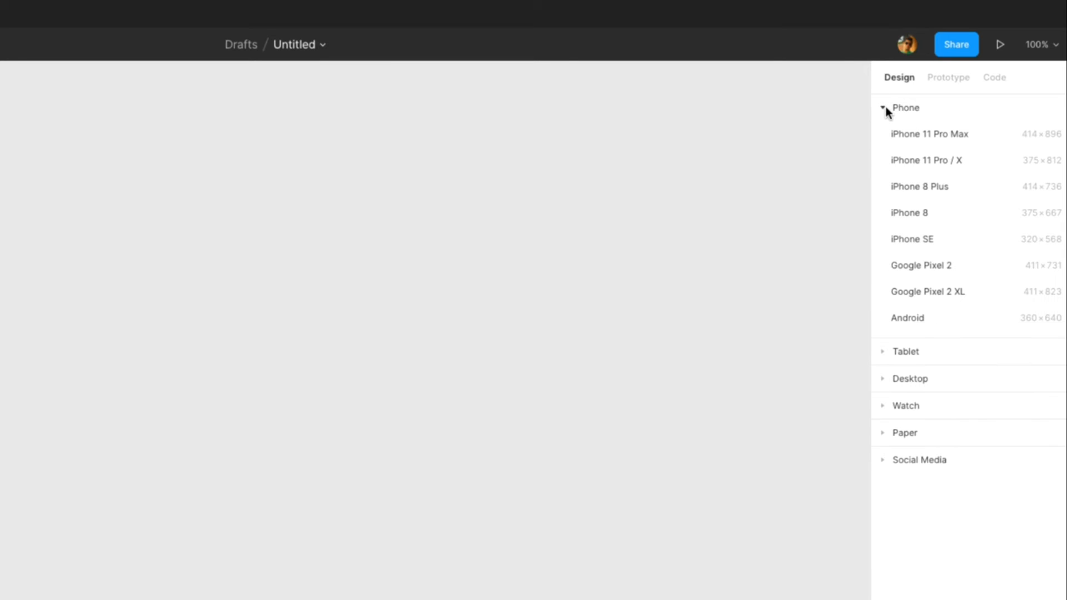
{"action": "left_click", "coordinate": [986, 160]}
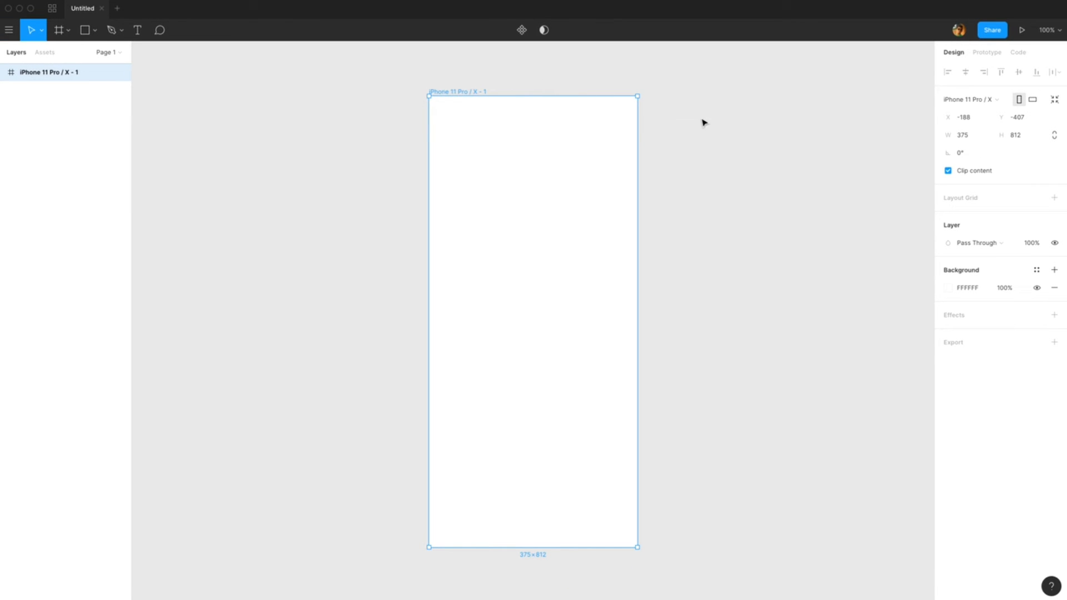
Step: Rename the new frame as Home
{"action": "double_click", "coordinate": [54, 75]}
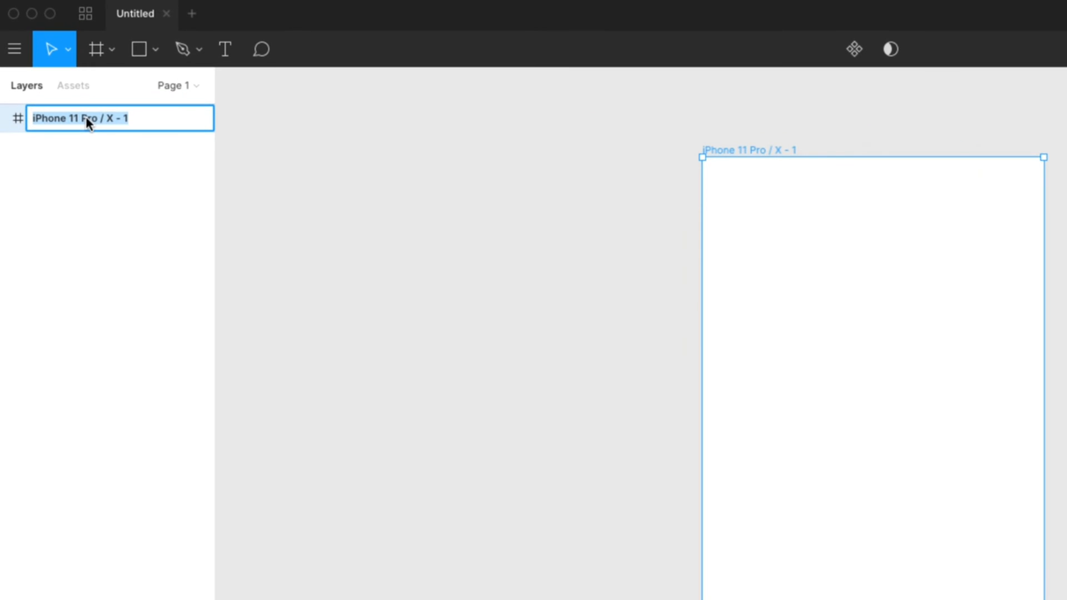
{"action": "type", "text": "Home"}
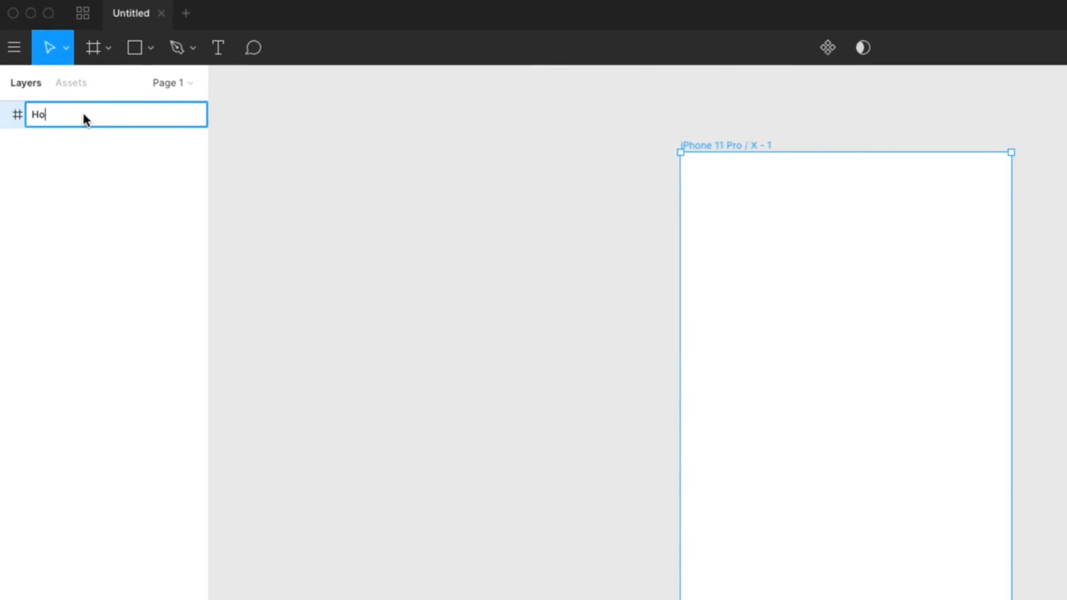
{"action": "key", "text": "Return"}
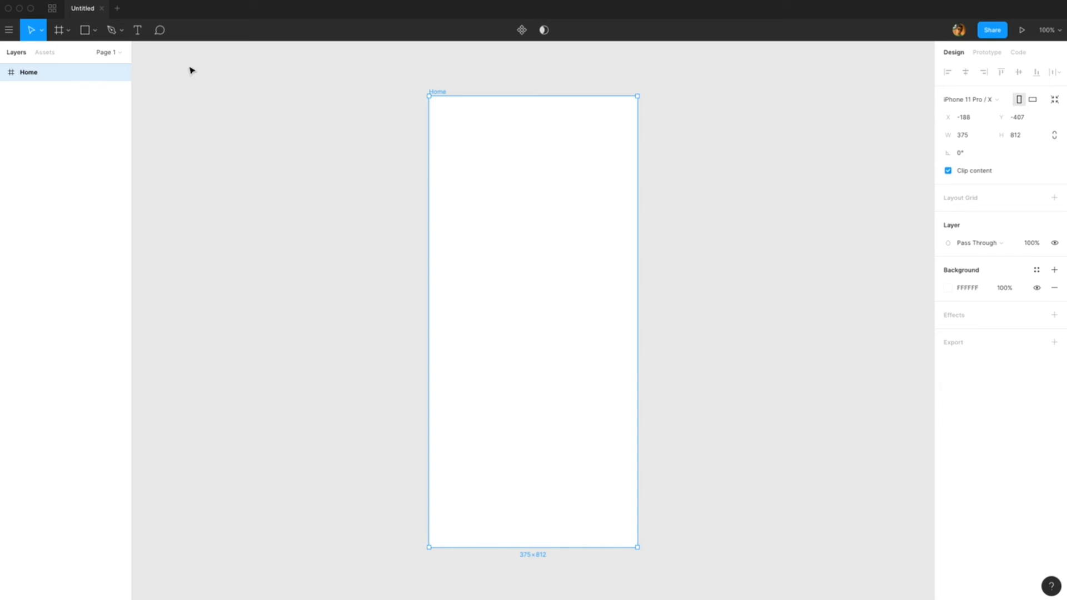
Step: Draw a rectangle about 242×271 near the top of the Home frame
{"action": "left_click", "coordinate": [88, 31]}
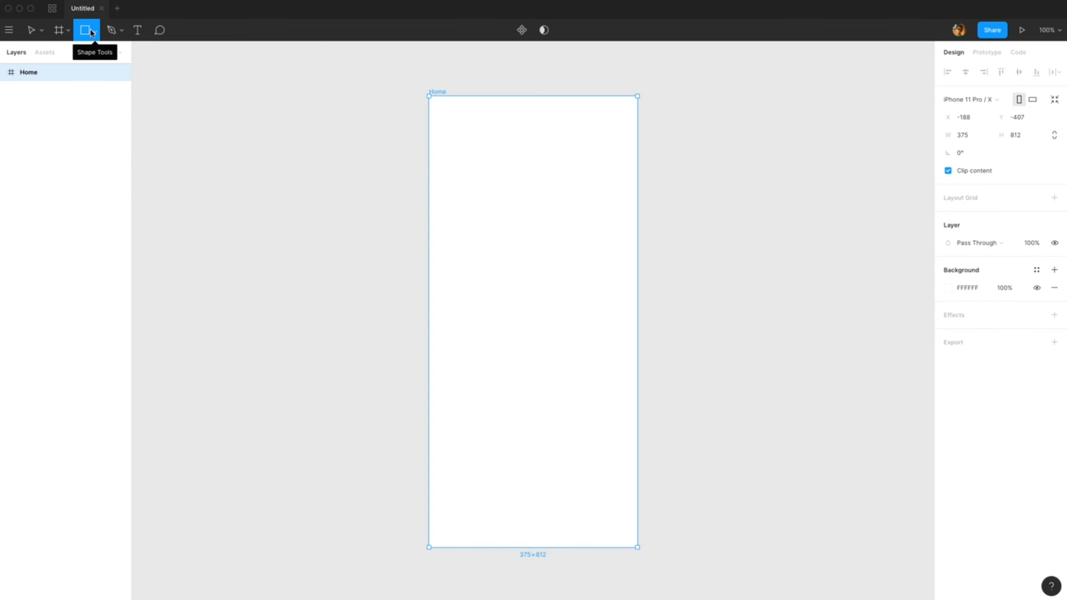
{"action": "left_click", "coordinate": [92, 33]}
{"action": "left_click", "coordinate": [93, 54]}
{"action": "left_click_drag", "start_coordinate": [482, 137], "coordinate": [617, 288]}
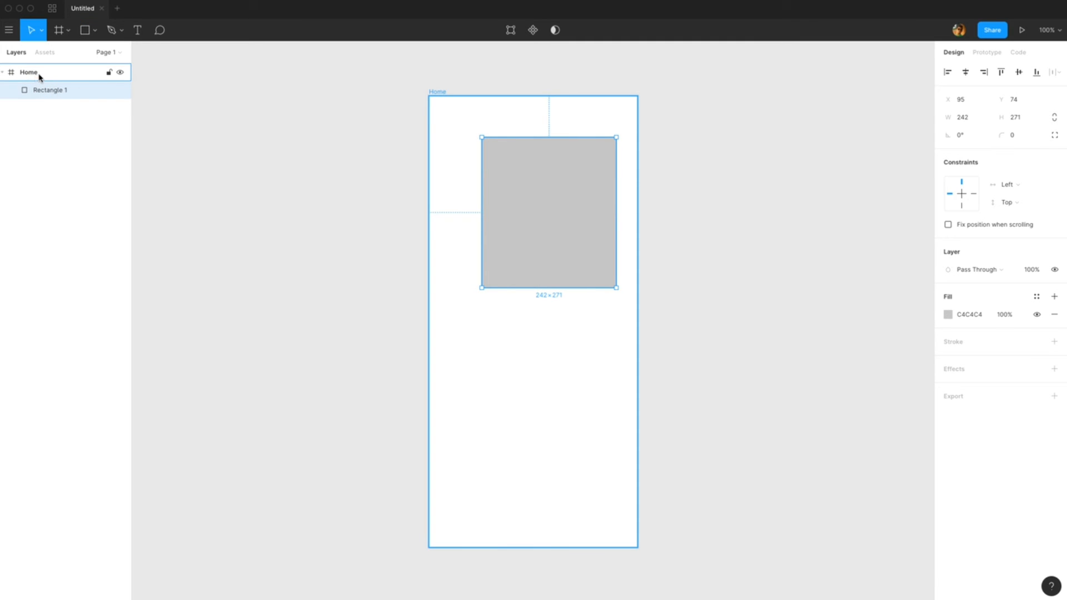
Step: Move the rectangle to about X 66, Y 68 and set its fill colour to red C71616
{"action": "left_click_drag", "start_coordinate": [571, 199], "coordinate": [555, 195]}
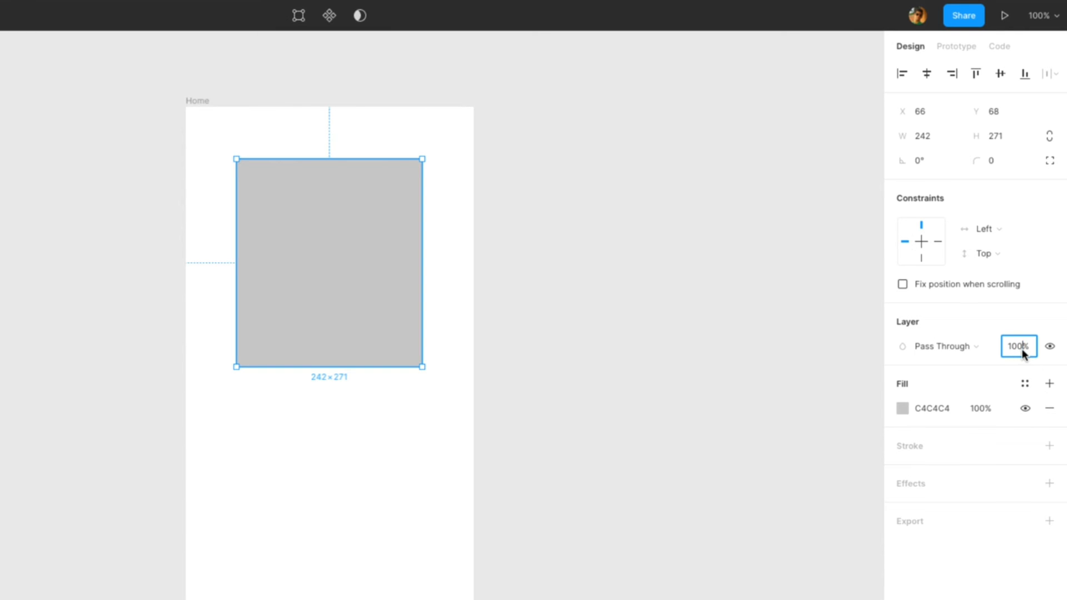
{"action": "left_click", "coordinate": [980, 346]}
{"action": "left_click", "coordinate": [882, 385]}
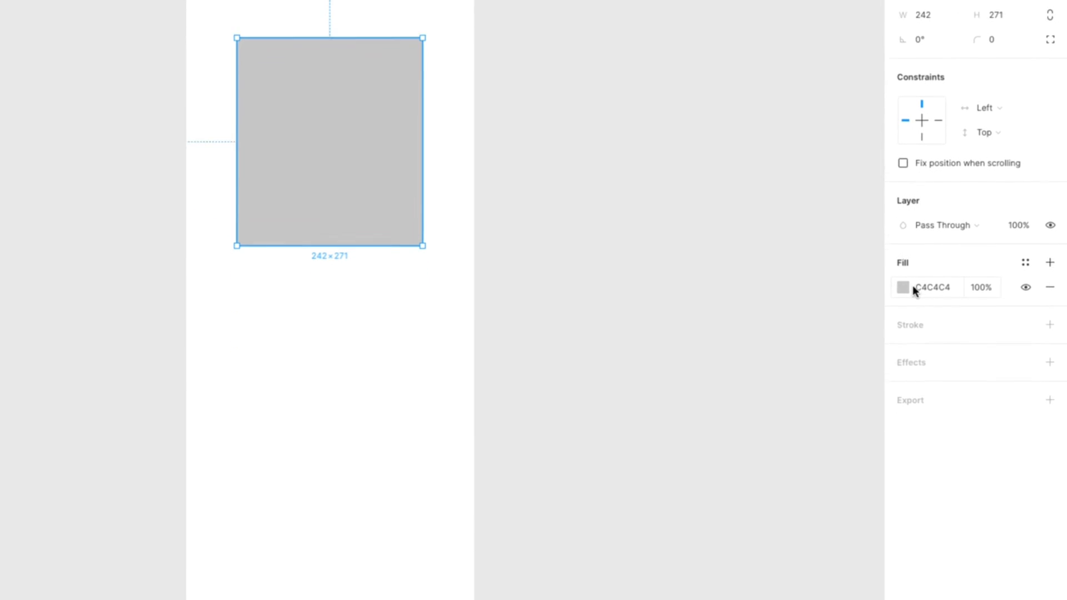
{"action": "left_click", "coordinate": [903, 409]}
{"action": "mouse_move", "coordinate": [866, 300]}
{"action": "left_mouse_down"}
{"action": "mouse_move", "coordinate": [871, 293]}
{"action": "mouse_move", "coordinate": [865, 321]}
{"action": "left_mouse_up"}
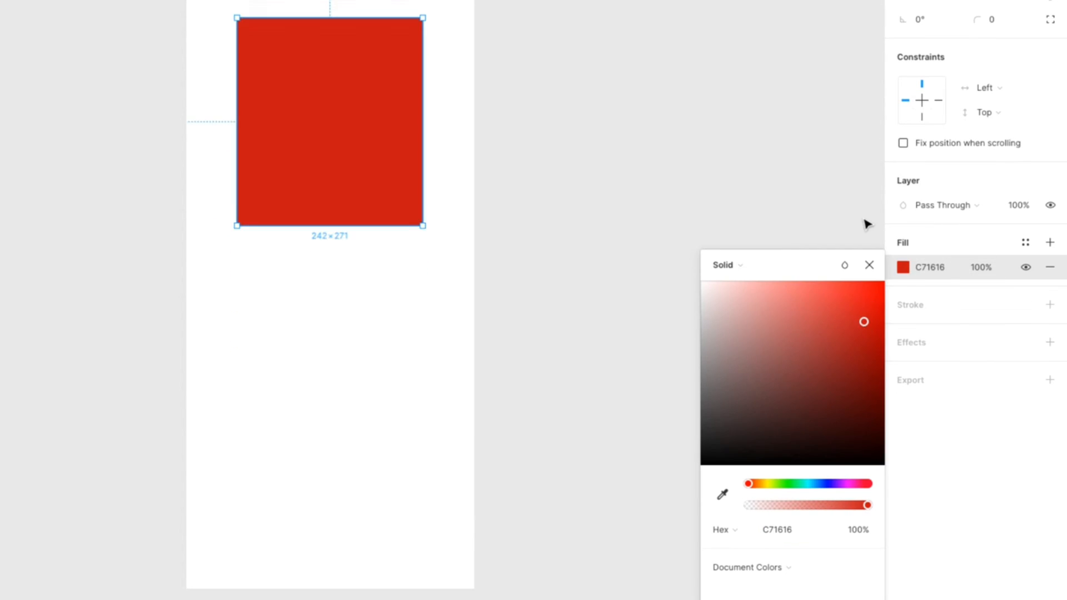
{"action": "left_click", "coordinate": [866, 221]}
Step: Inspect the rectangle's and the Home frame's Prototype and Code sections, switching the code output to iOS
{"action": "left_click", "coordinate": [358, 28]}
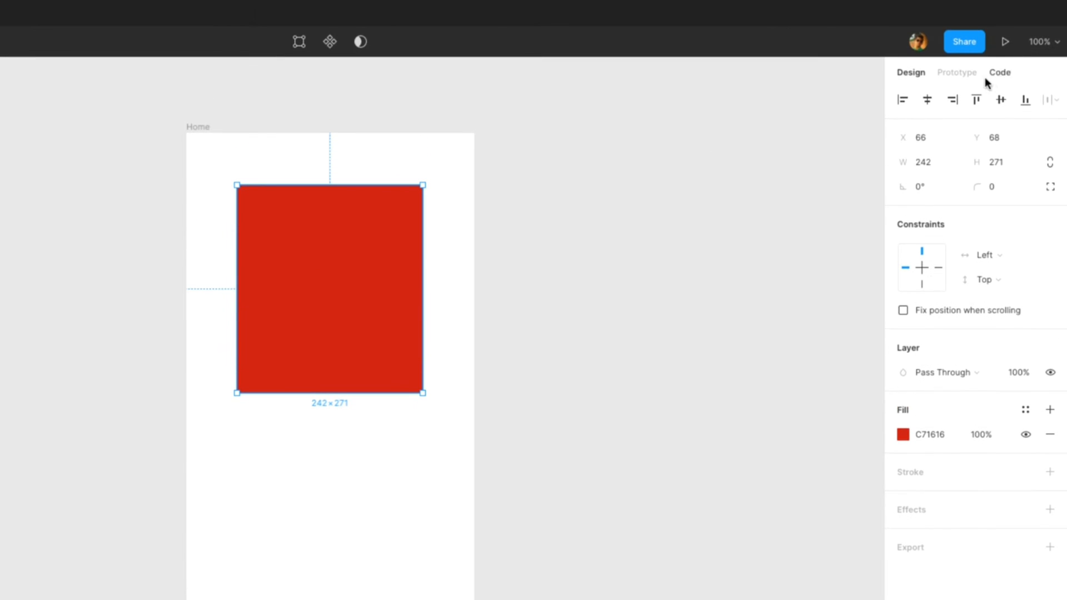
{"action": "left_click", "coordinate": [959, 75]}
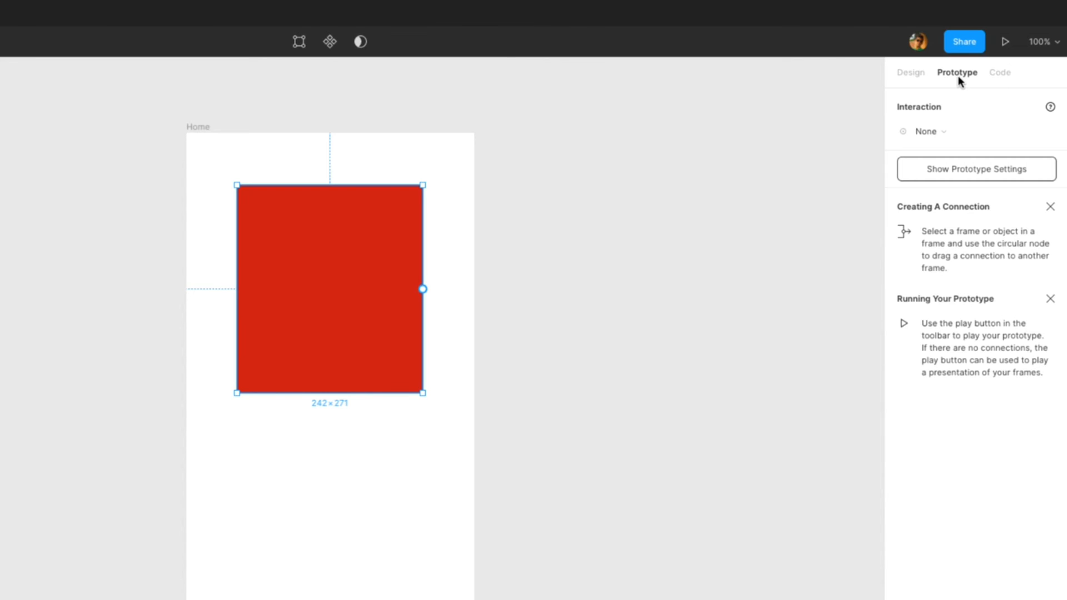
{"action": "left_click", "coordinate": [993, 74]}
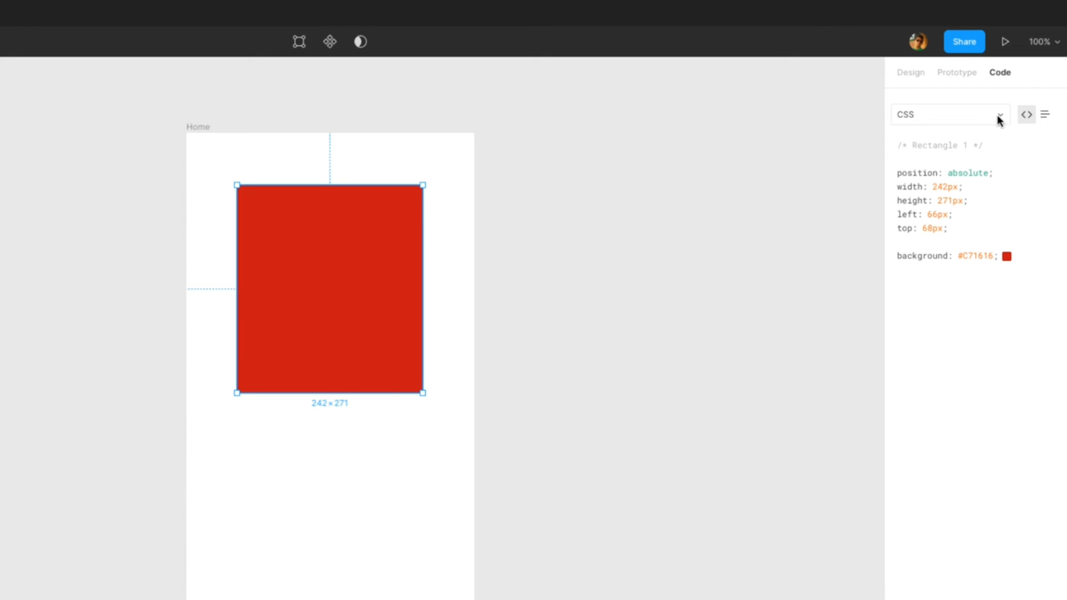
{"action": "left_click", "coordinate": [999, 116]}
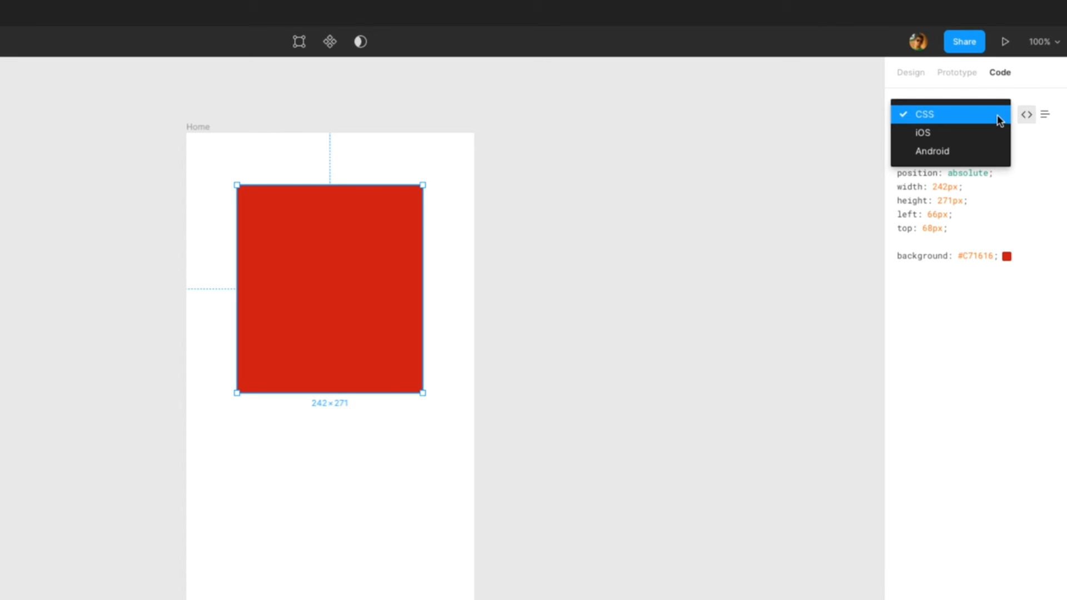
{"action": "left_click", "coordinate": [981, 142]}
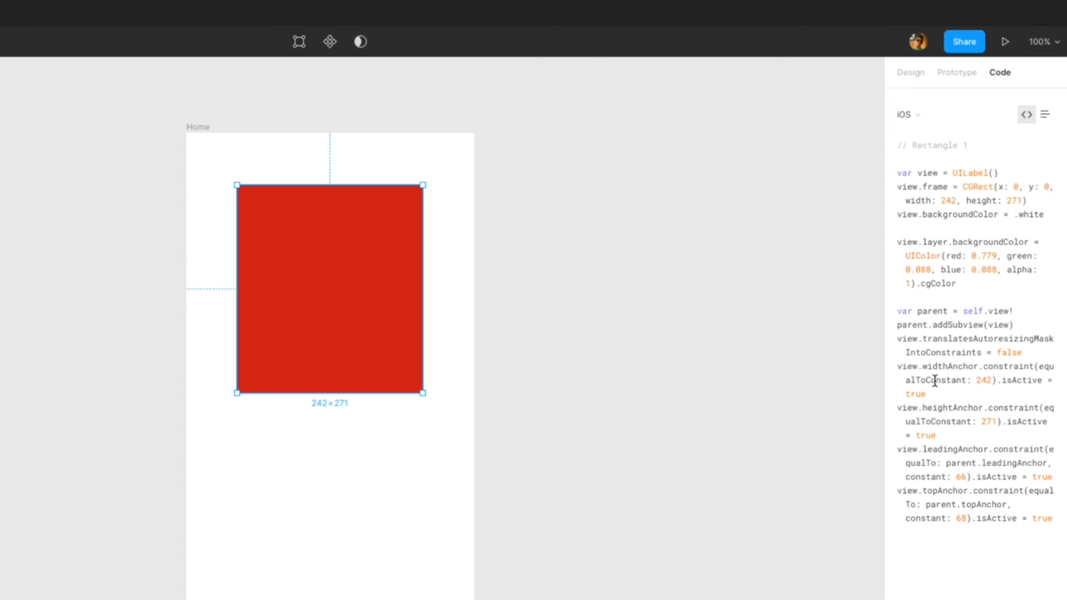
{"action": "left_click", "coordinate": [858, 233]}
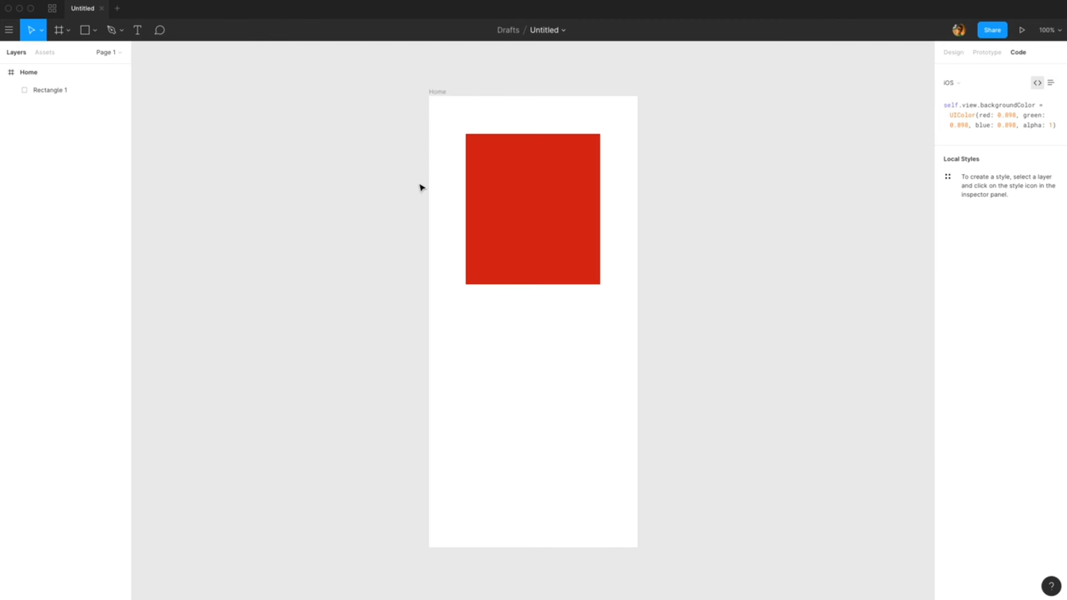
{"action": "mouse_move", "coordinate": [440, 92]}
{"action": "left_mouse_down"}
{"action": "mouse_move", "coordinate": [460, 91]}
{"action": "mouse_move", "coordinate": [453, 87]}
{"action": "left_mouse_up"}
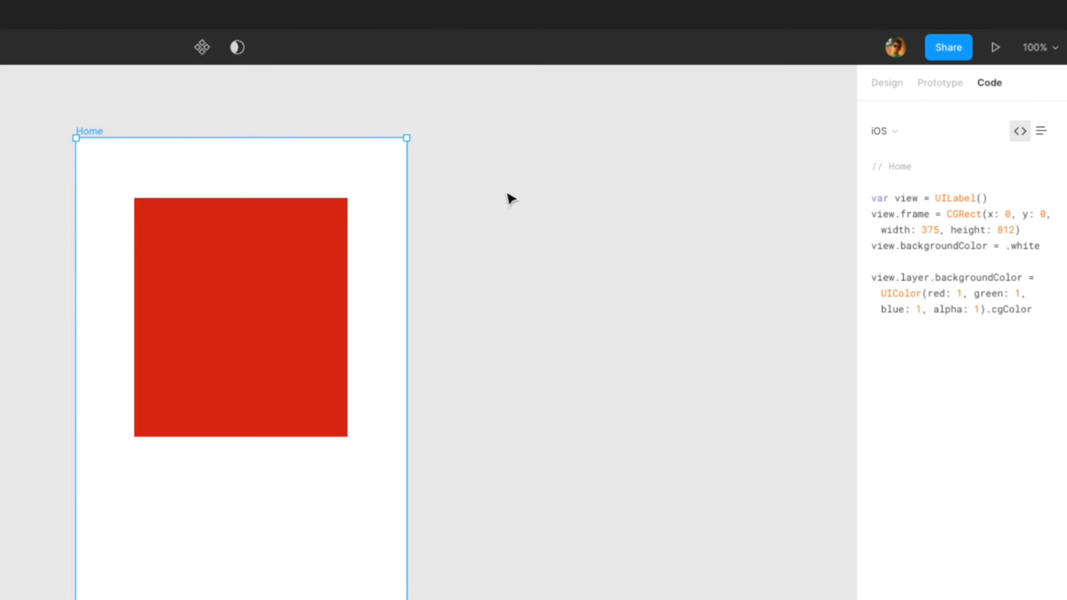
Step: Open the file's Share dialog to review its sharing options, then close it
{"action": "left_click", "coordinate": [959, 47]}
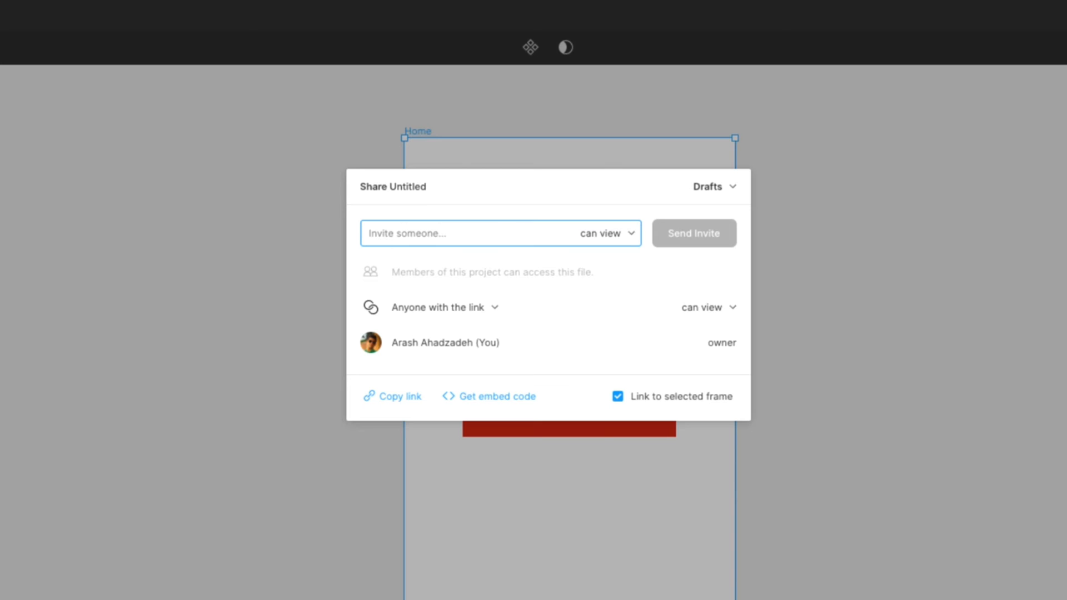
{"action": "left_click", "coordinate": [818, 194]}
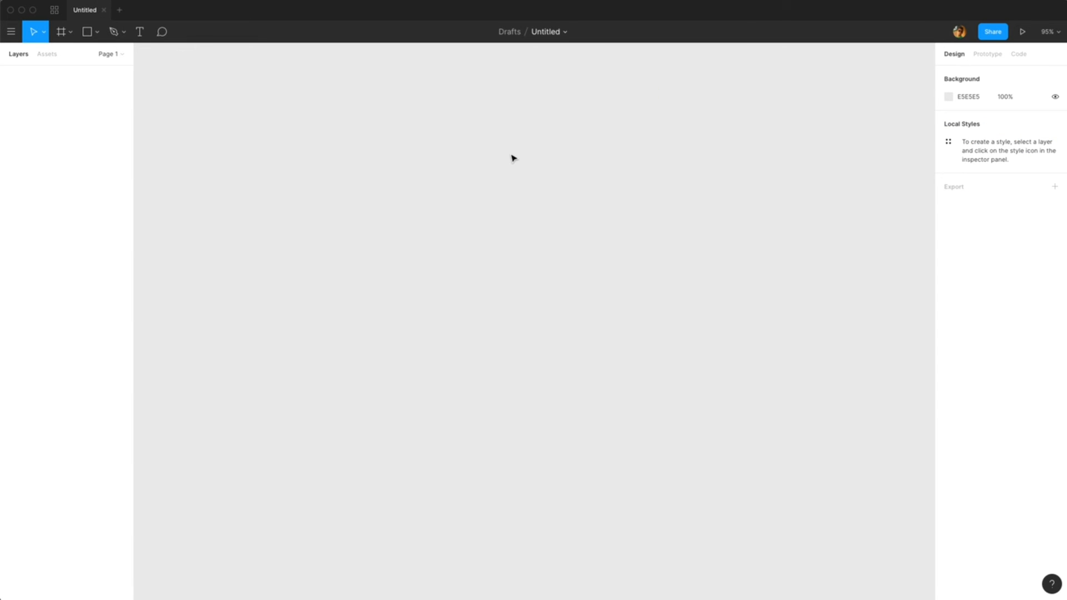
Step: Create a MacBook Pro desktop frame (1440×900) from the Frame tool presets
{"action": "key", "text": "f"}
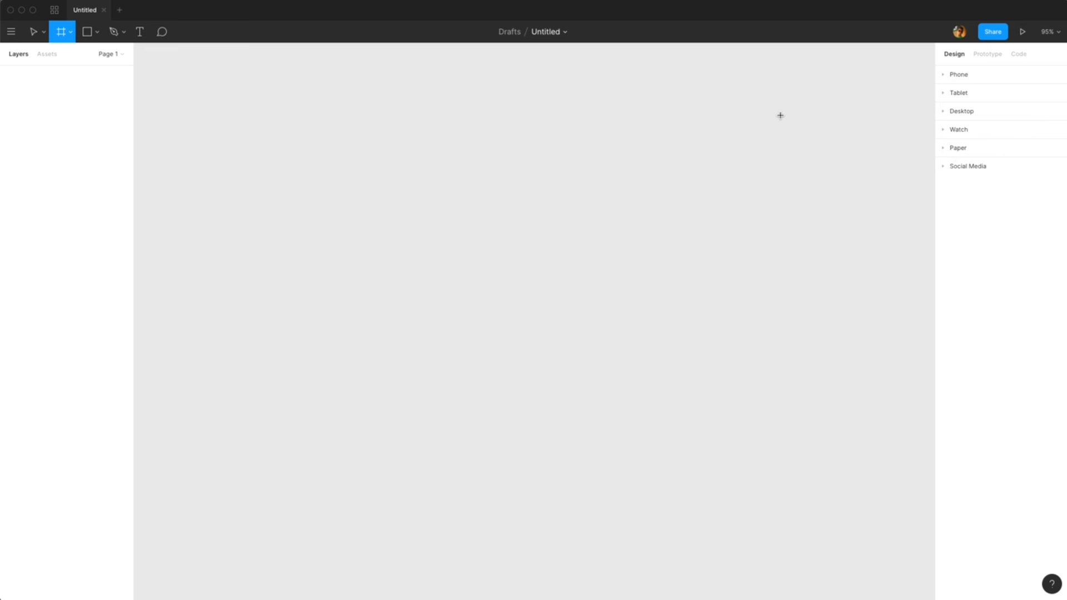
{"action": "left_click", "coordinate": [948, 112]}
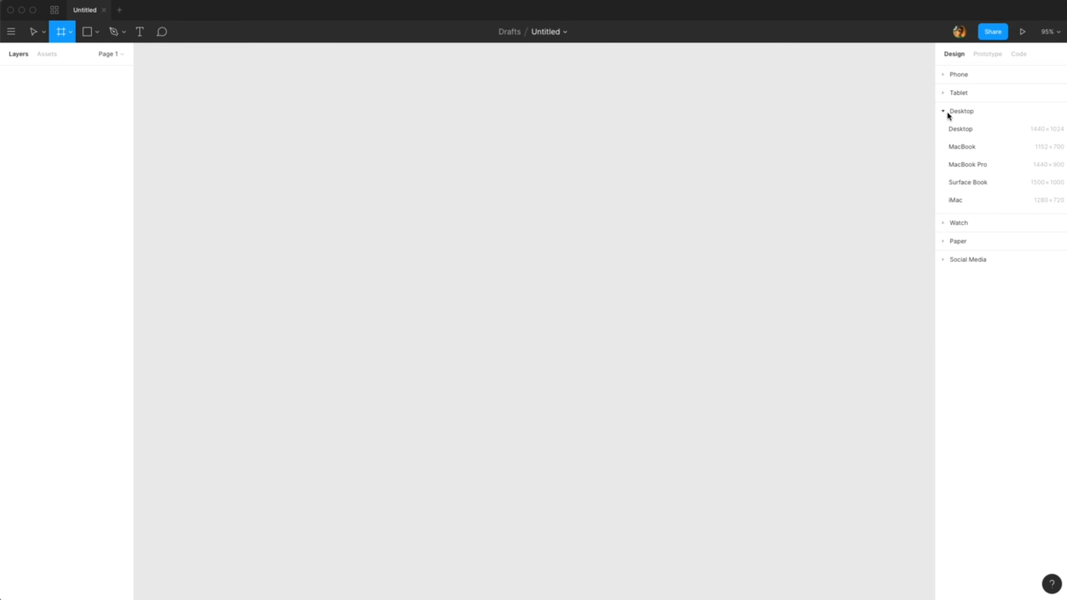
{"action": "left_click", "coordinate": [966, 167]}
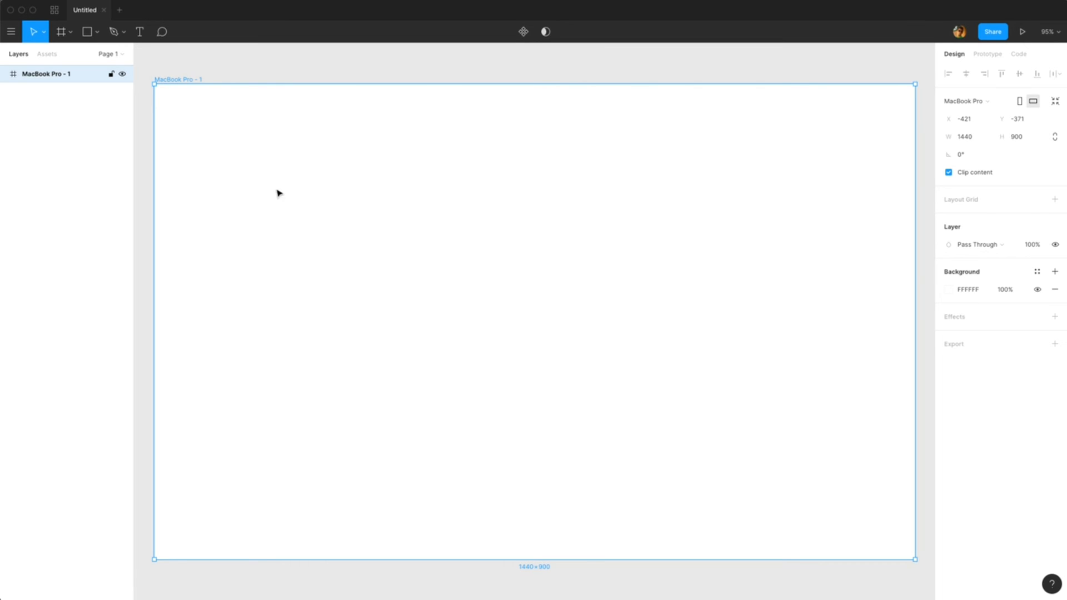
Step: Draw a square about 417×417 in the middle of the MacBook Pro frame
{"action": "left_click", "coordinate": [97, 32]}
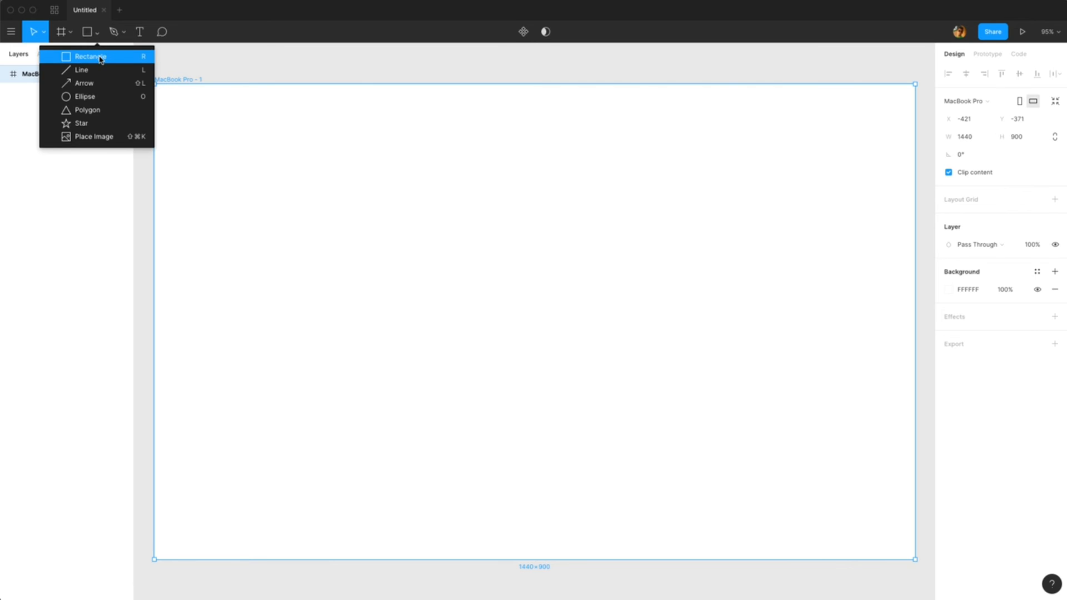
{"action": "left_click", "coordinate": [100, 53]}
{"action": "left_click_drag", "start_coordinate": [417, 184], "coordinate": [637, 407]}
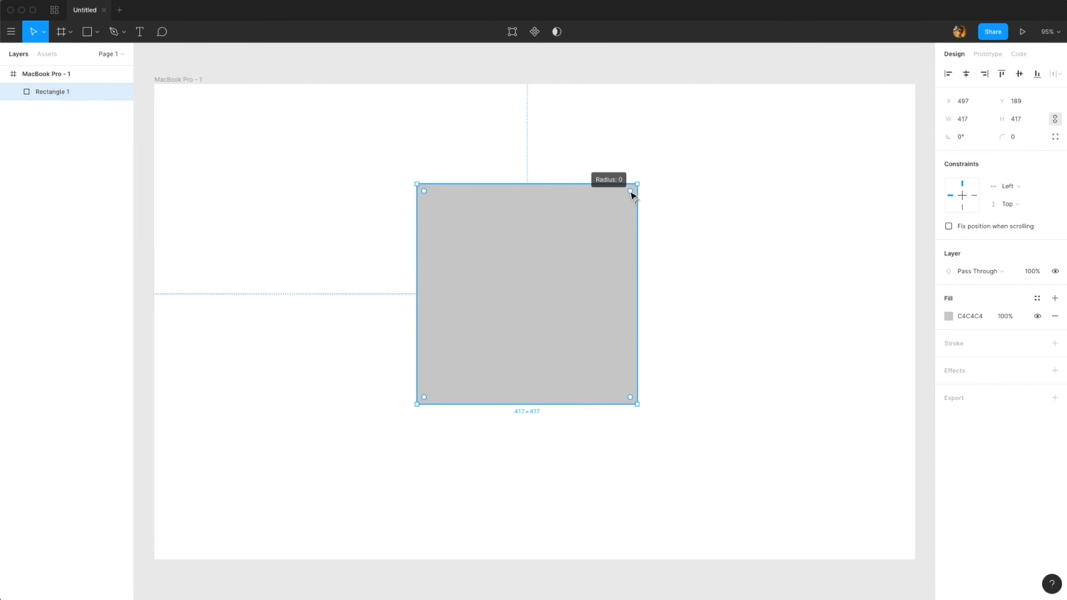
Step: Round the square's corners to a radius of 60 and fill it light blue 9FE8FF
{"action": "left_click_drag", "start_coordinate": [631, 195], "coordinate": [604, 222]}
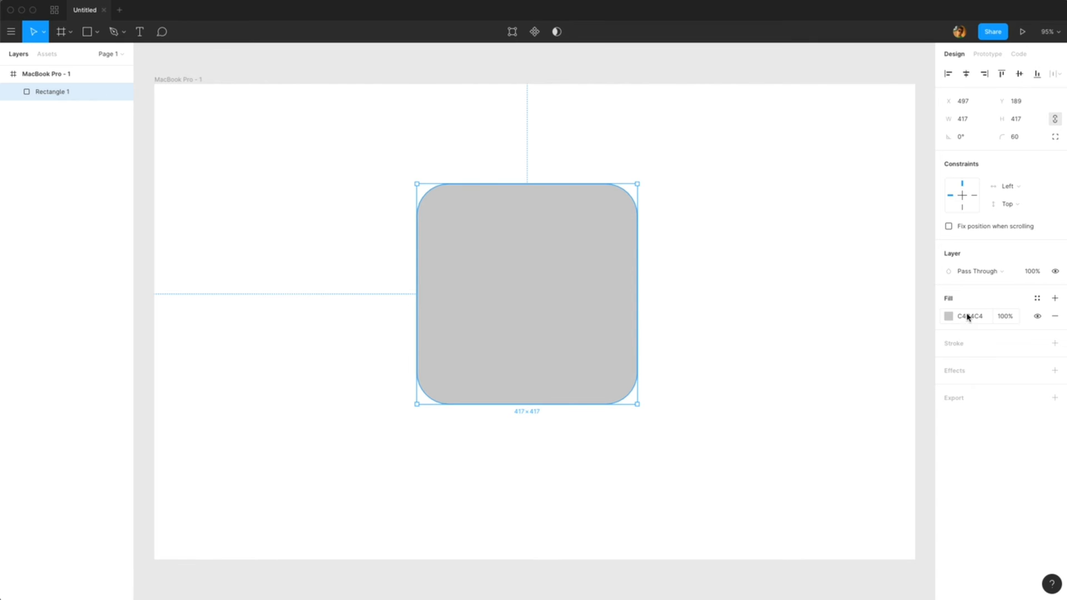
{"action": "left_click", "coordinate": [949, 318]}
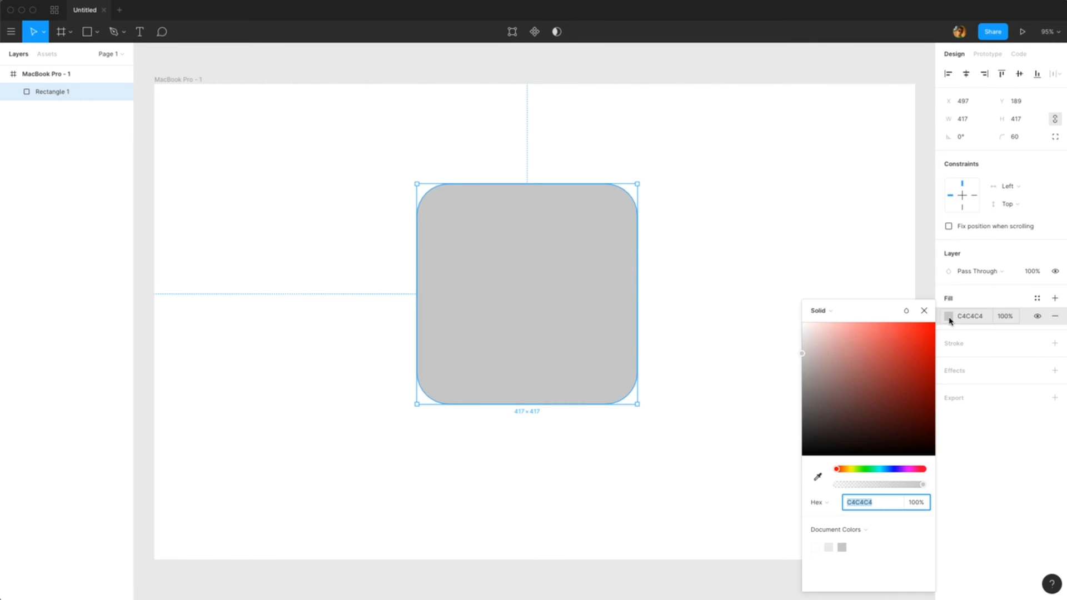
{"action": "left_click", "coordinate": [844, 470]}
{"action": "left_click_drag", "start_coordinate": [845, 472], "coordinate": [882, 474]}
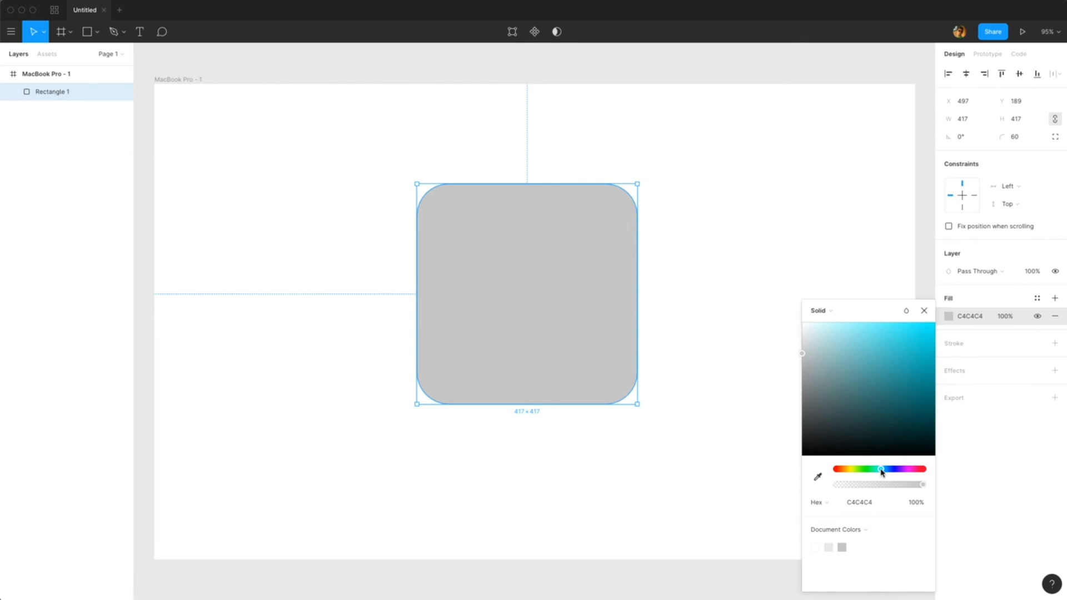
{"action": "left_click_drag", "start_coordinate": [890, 372], "coordinate": [853, 318]}
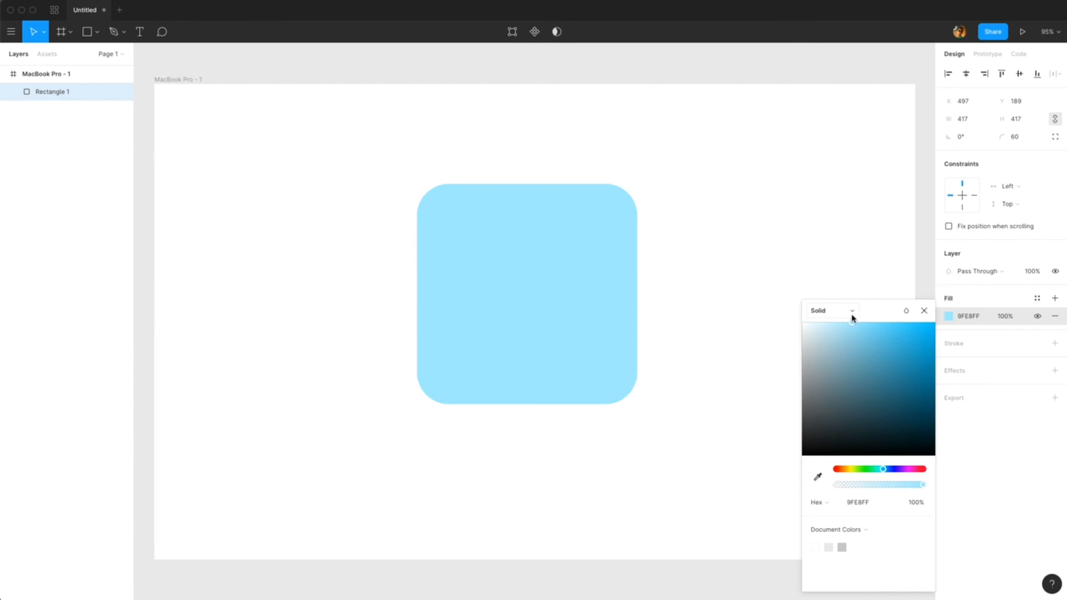
{"action": "left_click", "coordinate": [680, 267]}
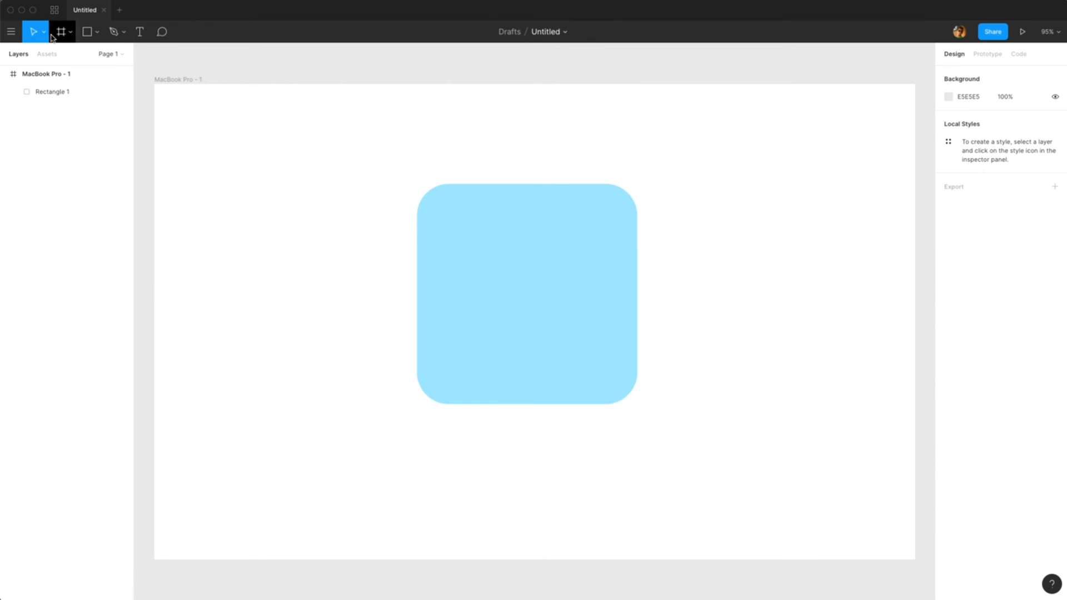
Step: Draw a 215×215 square inside the rounded square and fill it a deeper blue 15B7EB sampled with the eyedropper
{"action": "left_click", "coordinate": [92, 37]}
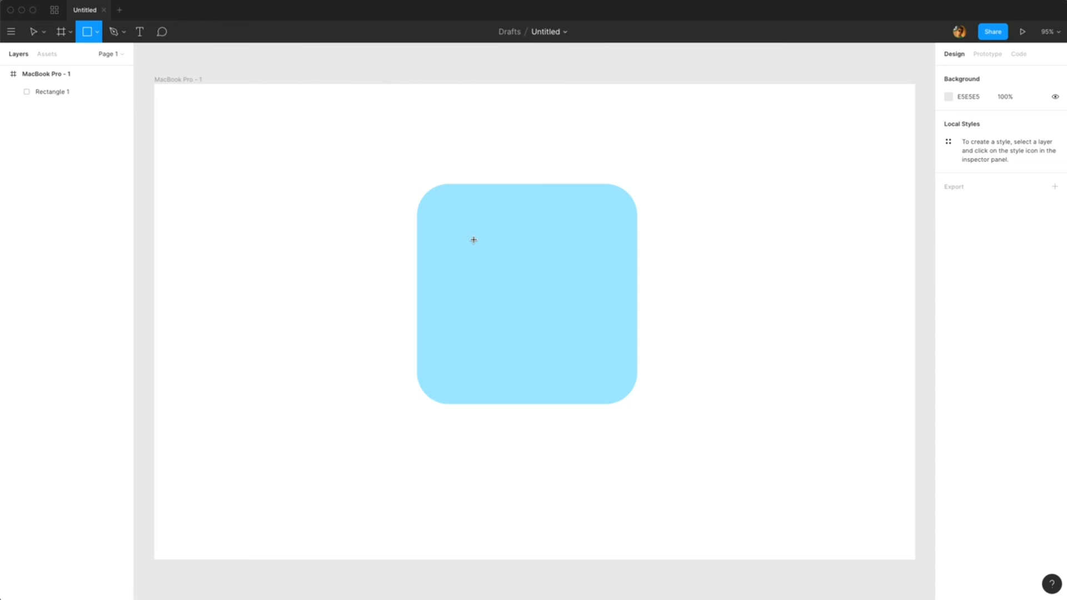
{"action": "mouse_move", "coordinate": [472, 237]}
{"action": "left_mouse_down"}
{"action": "mouse_move", "coordinate": [572, 327]}
{"action": "mouse_move", "coordinate": [589, 318]}
{"action": "left_mouse_up"}
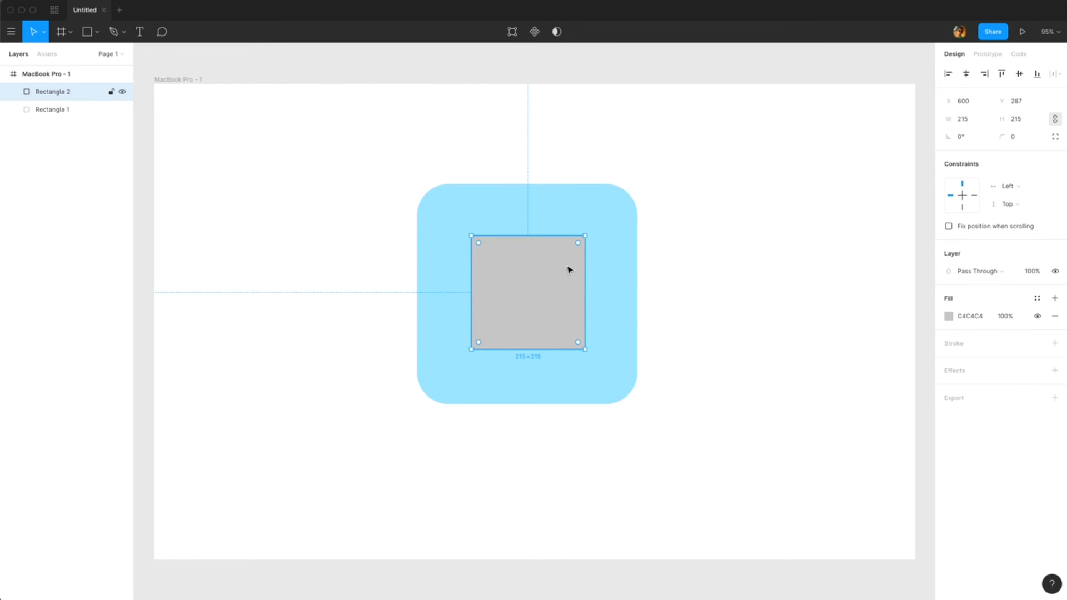
{"action": "left_click", "coordinate": [948, 317]}
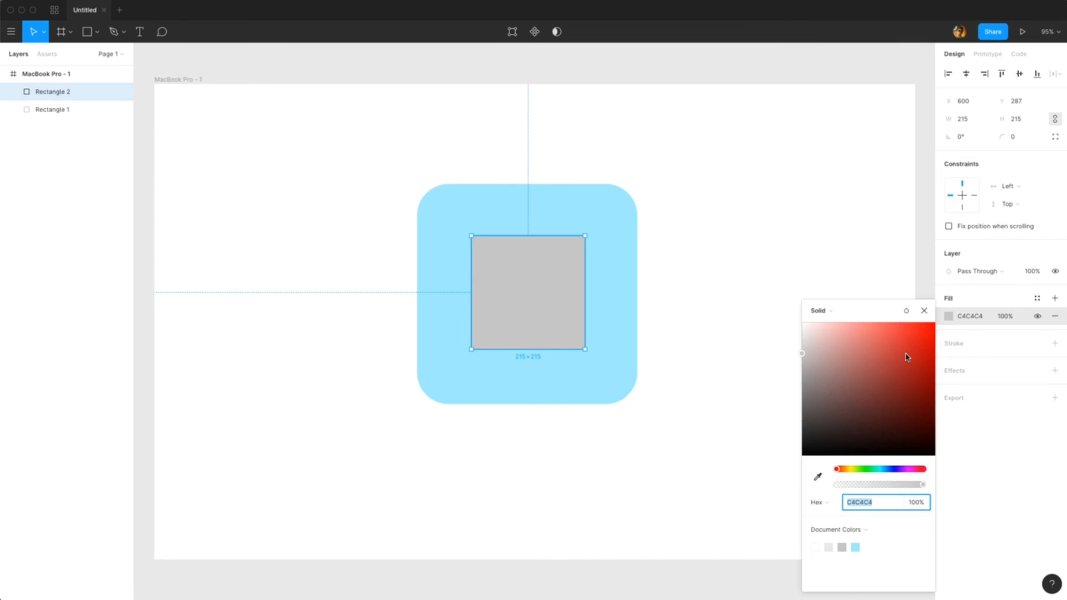
{"action": "left_click", "coordinate": [818, 477]}
{"action": "left_click", "coordinate": [619, 321]}
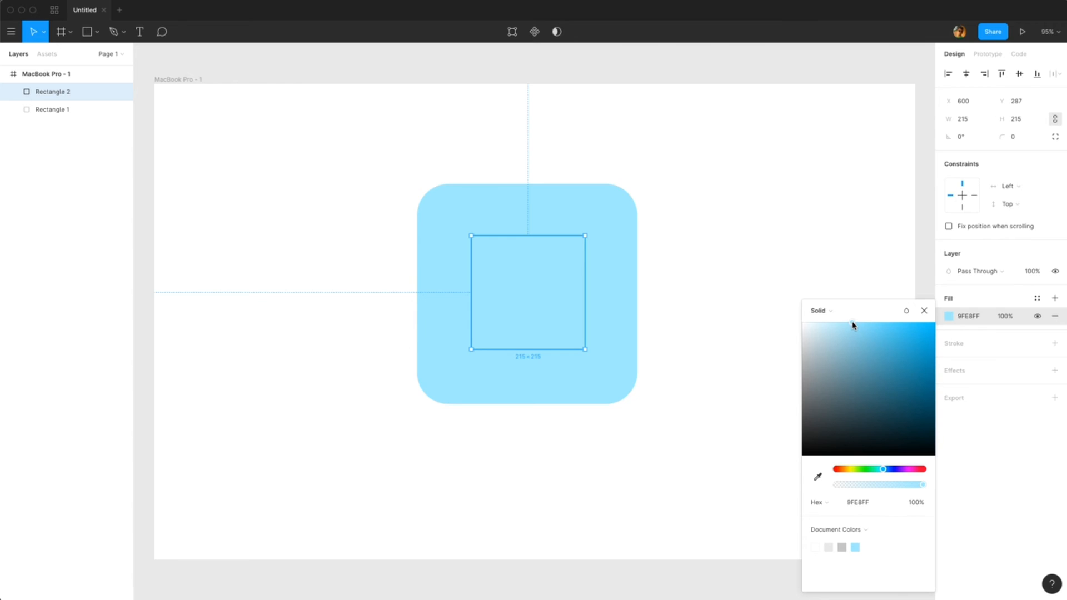
{"action": "left_click_drag", "start_coordinate": [853, 326], "coordinate": [925, 335]}
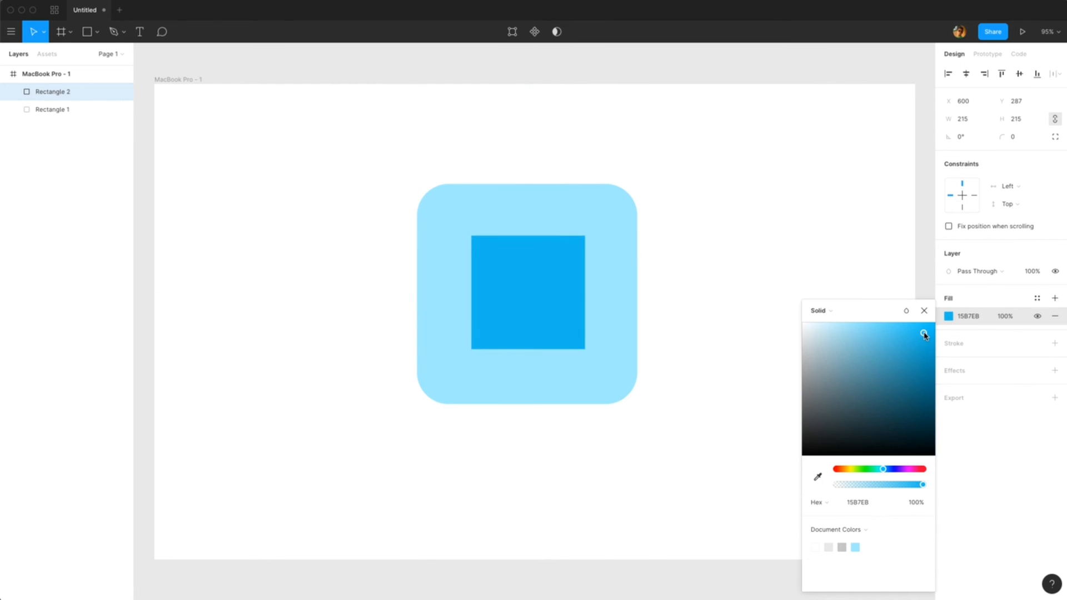
{"action": "left_click", "coordinate": [783, 253]}
Step: Enter vector editing on the inner square and drag its top-right vertex up and outward
{"action": "left_click_drag", "start_coordinate": [527, 274], "coordinate": [526, 274]}
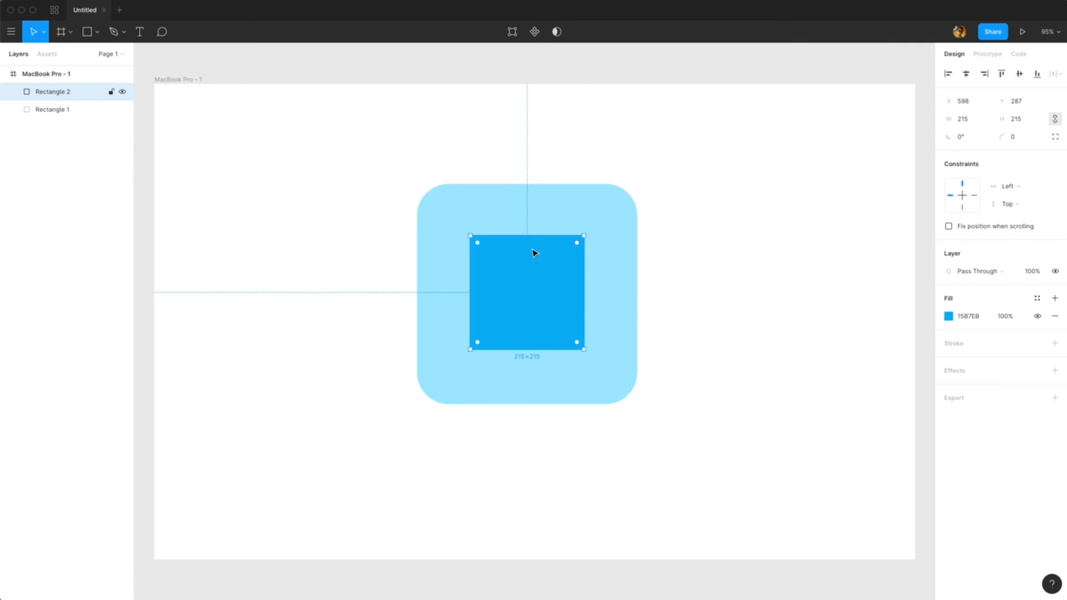
{"action": "double_click", "coordinate": [535, 284]}
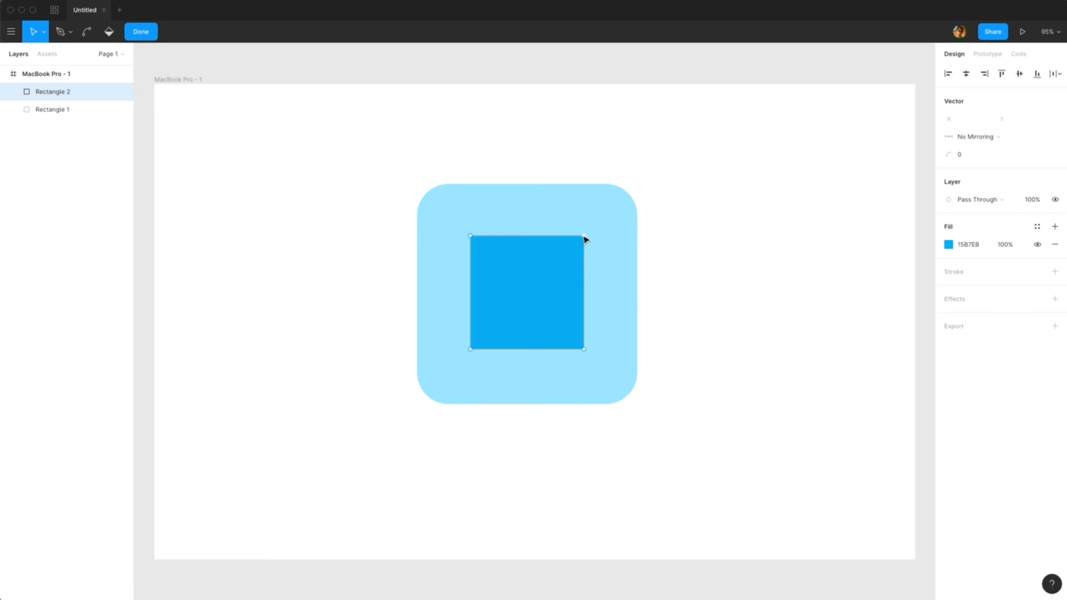
{"action": "left_click_drag", "start_coordinate": [583, 237], "coordinate": [597, 218]}
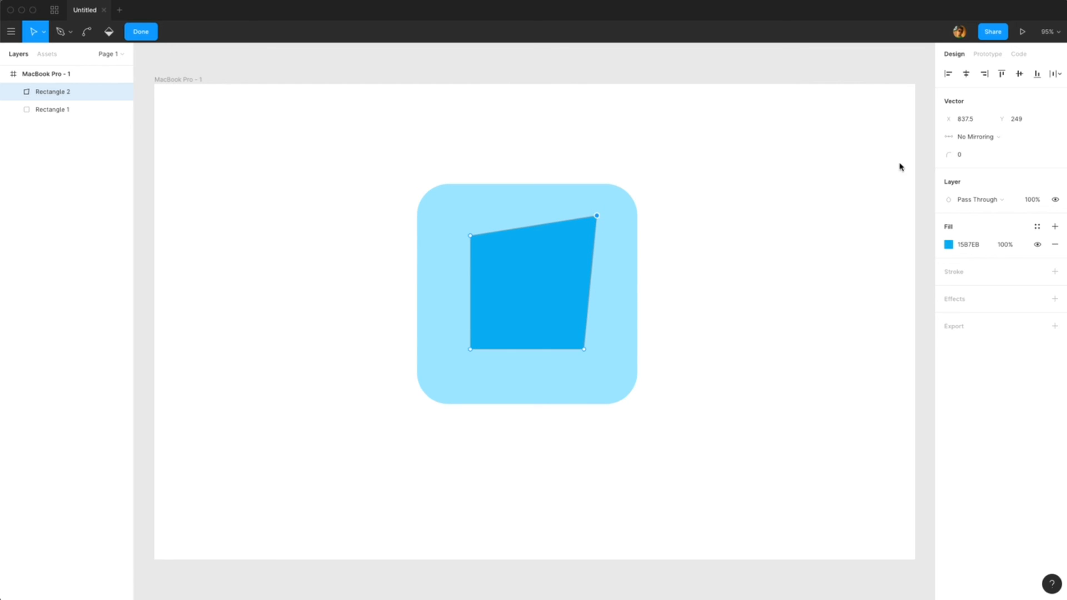
Step: Round the moved vertex with a corner radius of 47 and try bending the adjacent top edge
{"action": "left_click", "coordinate": [964, 154]}
{"action": "type", "text": "47"}
{"action": "key", "text": "Return"}
{"action": "left_click", "coordinate": [534, 227]}
{"action": "mouse_move", "coordinate": [534, 227]}
{"action": "left_mouse_down"}
{"action": "mouse_move", "coordinate": [512, 194]}
{"action": "mouse_move", "coordinate": [562, 180]}
{"action": "mouse_move", "coordinate": [496, 194]}
{"action": "mouse_move", "coordinate": [542, 179]}
{"action": "mouse_move", "coordinate": [525, 234]}
{"action": "mouse_move", "coordinate": [556, 224]}
{"action": "left_mouse_up"}
Step: Undo the vertex edits to restore the inner square and return to the move tool
{"action": "key", "text": "super+z"}
{"action": "key", "text": "super+z"}
{"action": "key", "text": "super+z"}
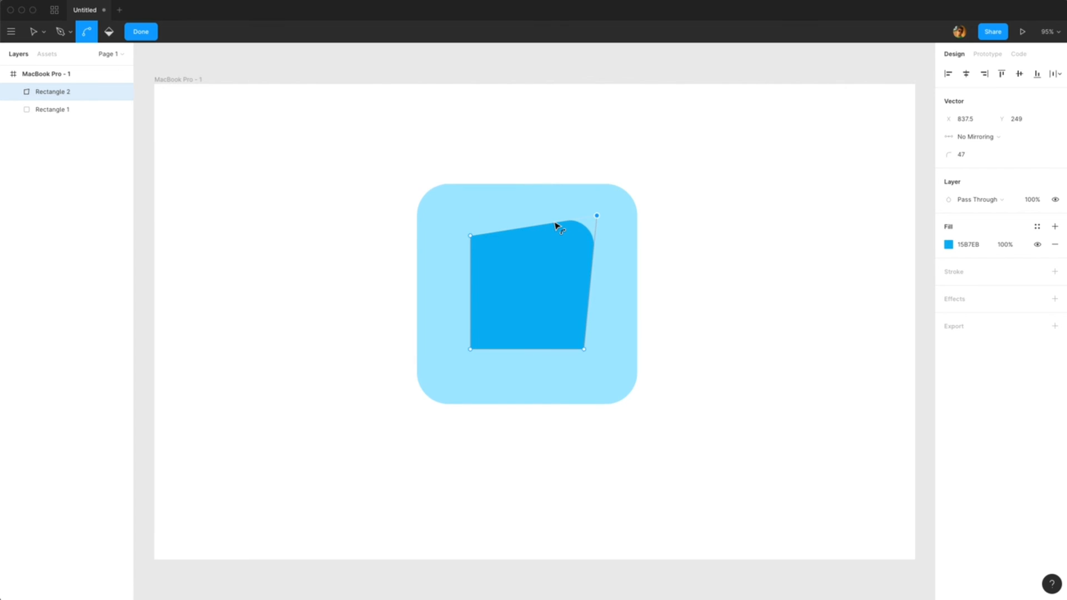
{"action": "key", "text": "super+z"}
{"action": "key", "text": "v"}
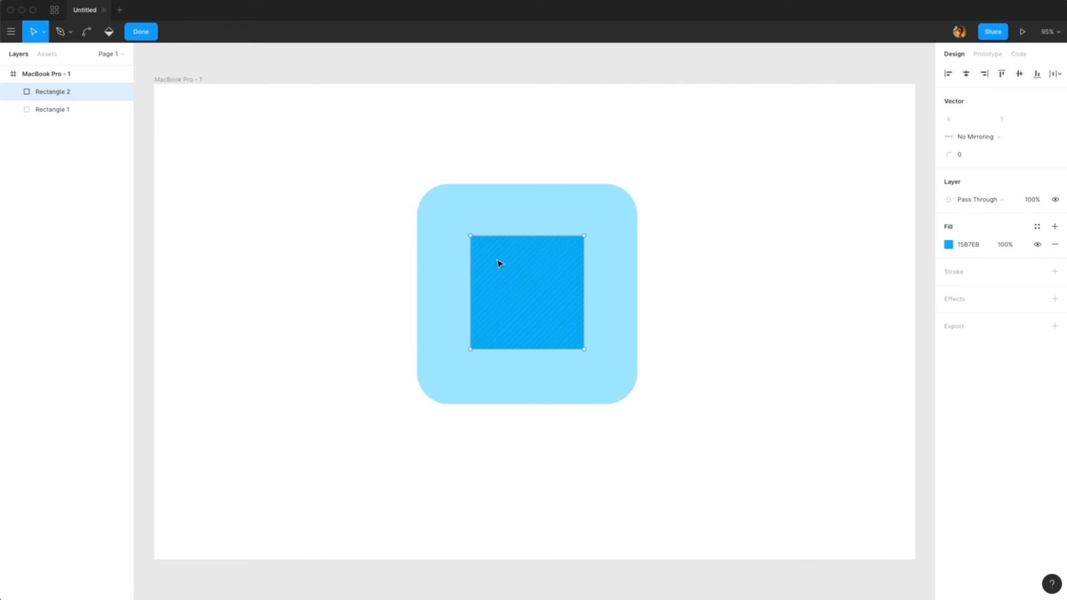
Step: Try bending the inner square's corner vertices with the bend tool, undo each attempt, and finish vector editing
{"action": "double_click", "coordinate": [699, 240]}
{"action": "double_click", "coordinate": [538, 267]}
{"action": "left_click", "coordinate": [90, 34]}
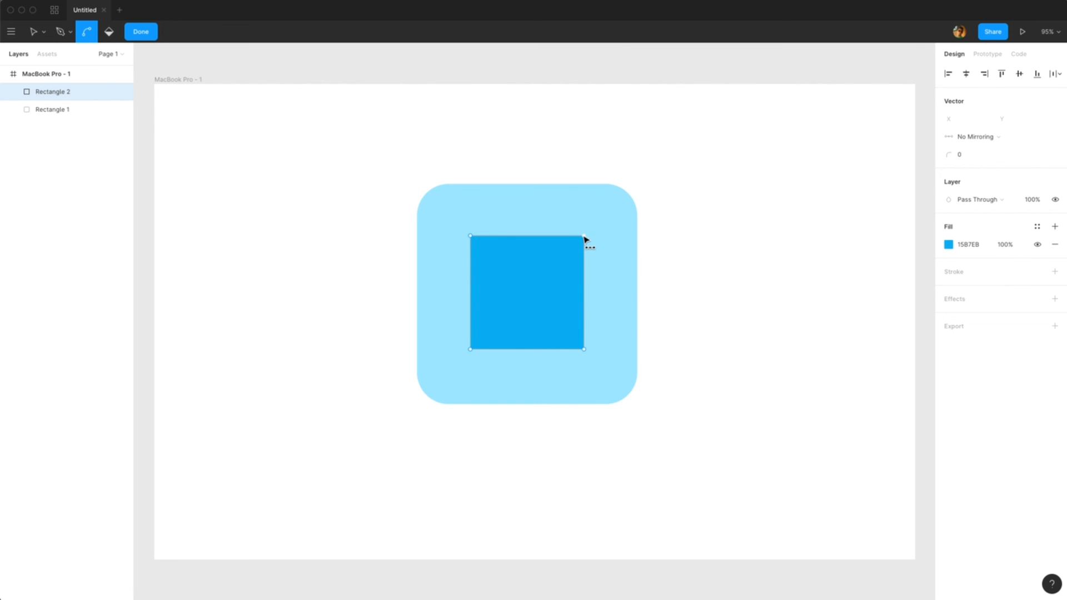
{"action": "left_click_drag", "start_coordinate": [585, 237], "coordinate": [656, 305]}
{"action": "key", "text": "super+z"}
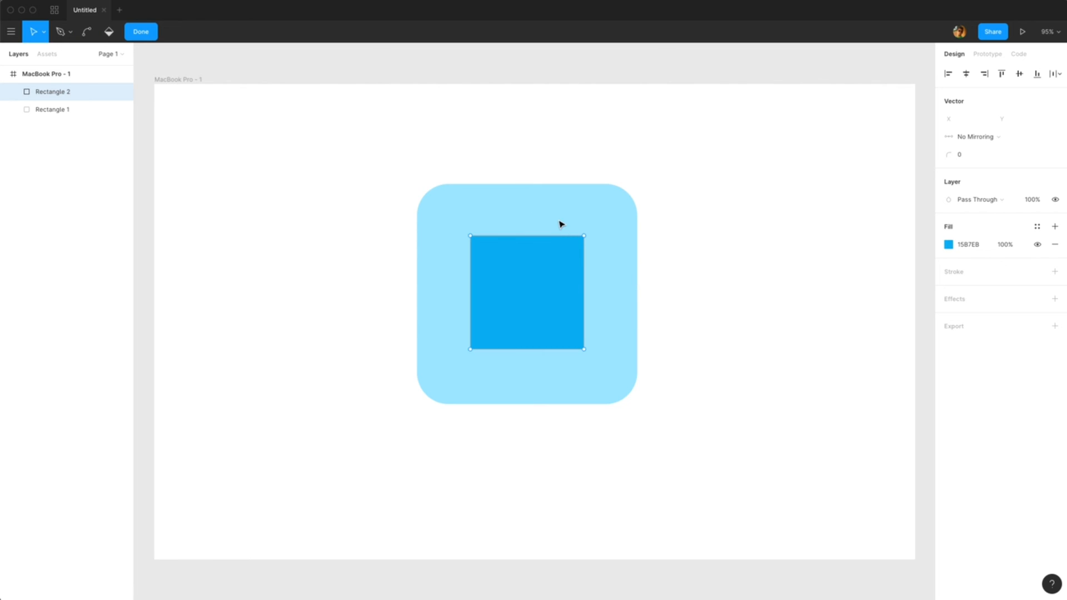
{"action": "key", "text": "super"}
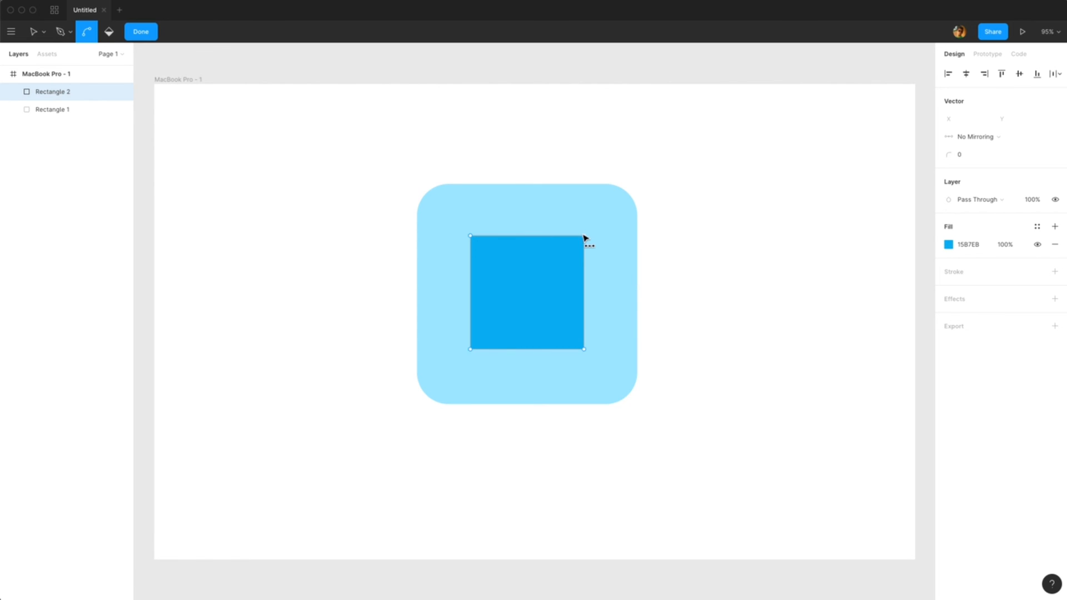
{"action": "left_click_drag", "start_coordinate": [585, 237], "coordinate": [495, 274]}
{"action": "key", "text": "super"}
{"action": "left_click_drag", "start_coordinate": [470, 236], "coordinate": [416, 255]}
{"action": "key", "text": "super+z"}
{"action": "key", "text": "super+z"}
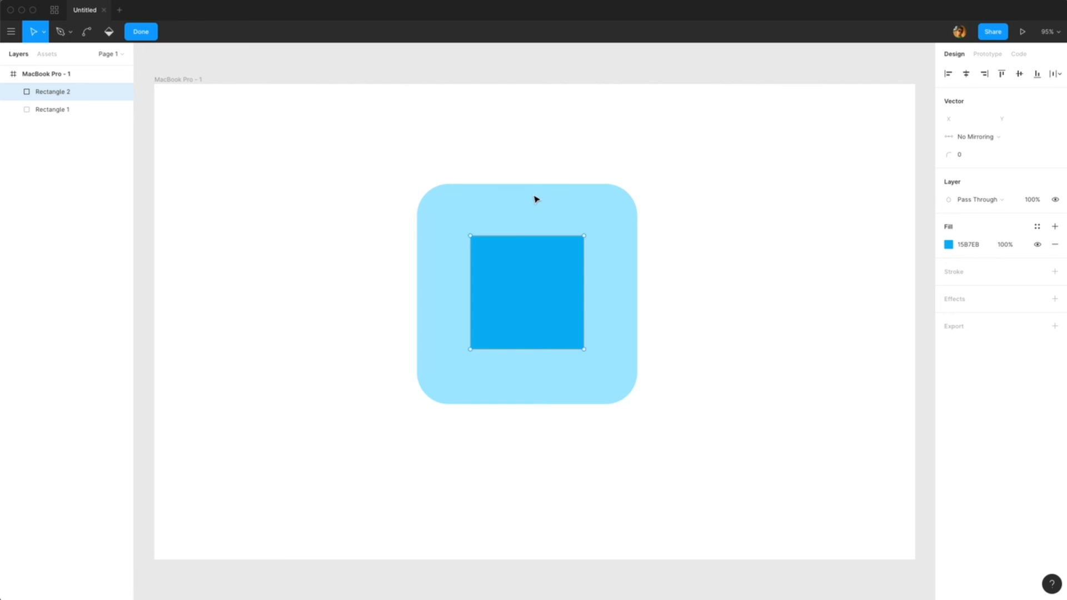
{"action": "left_click", "coordinate": [141, 35]}
Step: Add a point at the middle of the inner square's top edge and drag it down to form a V notch
{"action": "mouse_move", "coordinate": [552, 291]}
{"action": "left_mouse_down"}
{"action": "mouse_move", "coordinate": [598, 219]}
{"action": "mouse_move", "coordinate": [547, 296]}
{"action": "mouse_move", "coordinate": [619, 248]}
{"action": "mouse_move", "coordinate": [543, 289]}
{"action": "mouse_move", "coordinate": [552, 293]}
{"action": "left_mouse_up"}
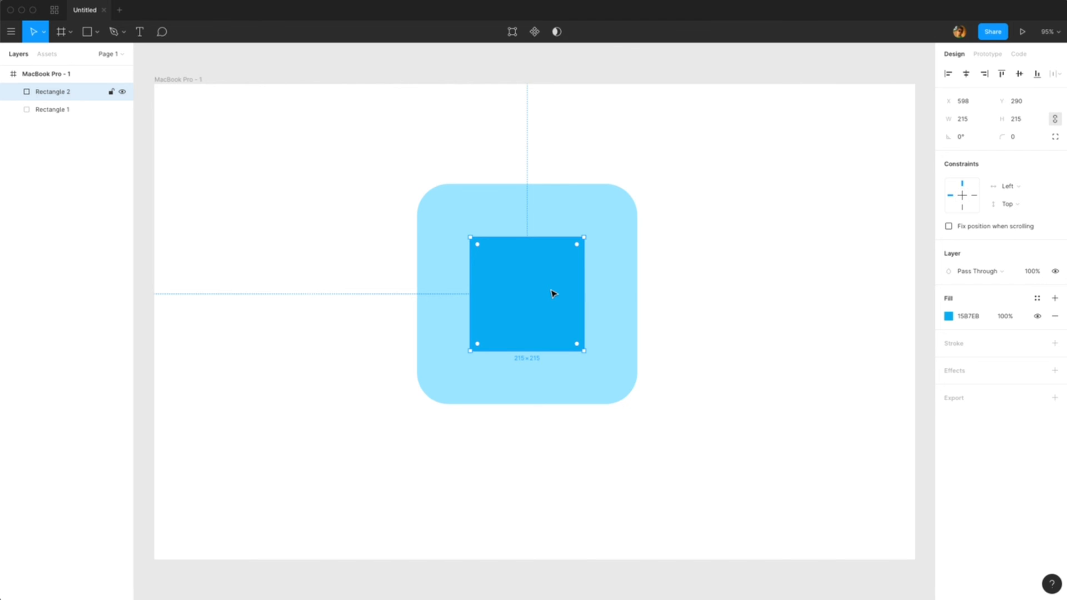
{"action": "left_click", "coordinate": [717, 393]}
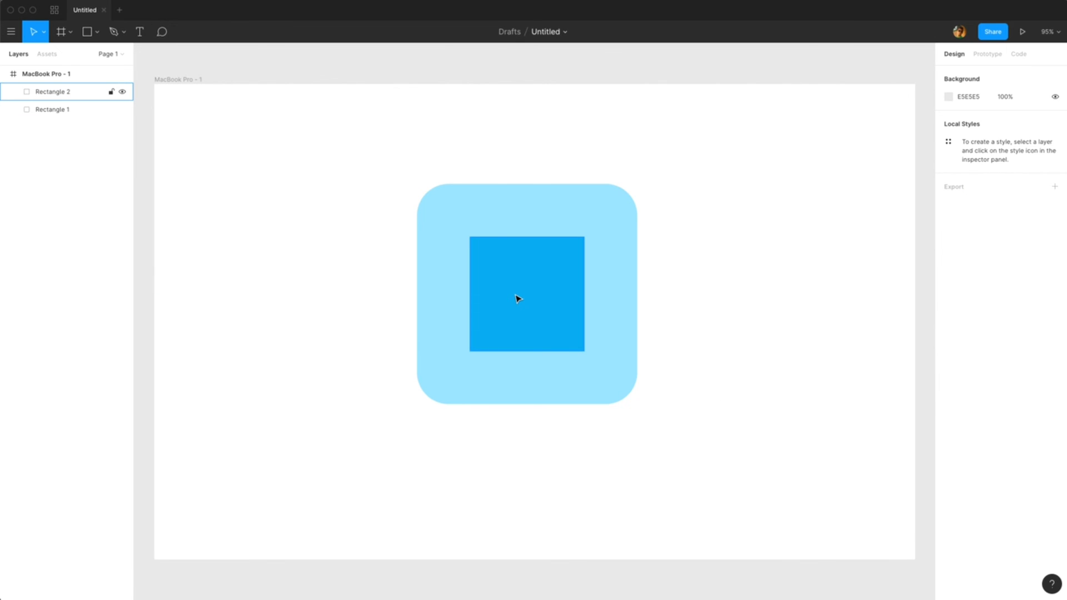
{"action": "scroll", "coordinate": [518, 298], "scroll_direction": "up", "scroll_amount": 5}
{"action": "scroll", "coordinate": [517, 299], "scroll_direction": "left", "scroll_amount": 2}
{"action": "scroll", "coordinate": [517, 299], "scroll_direction": "up", "scroll_amount": 1}
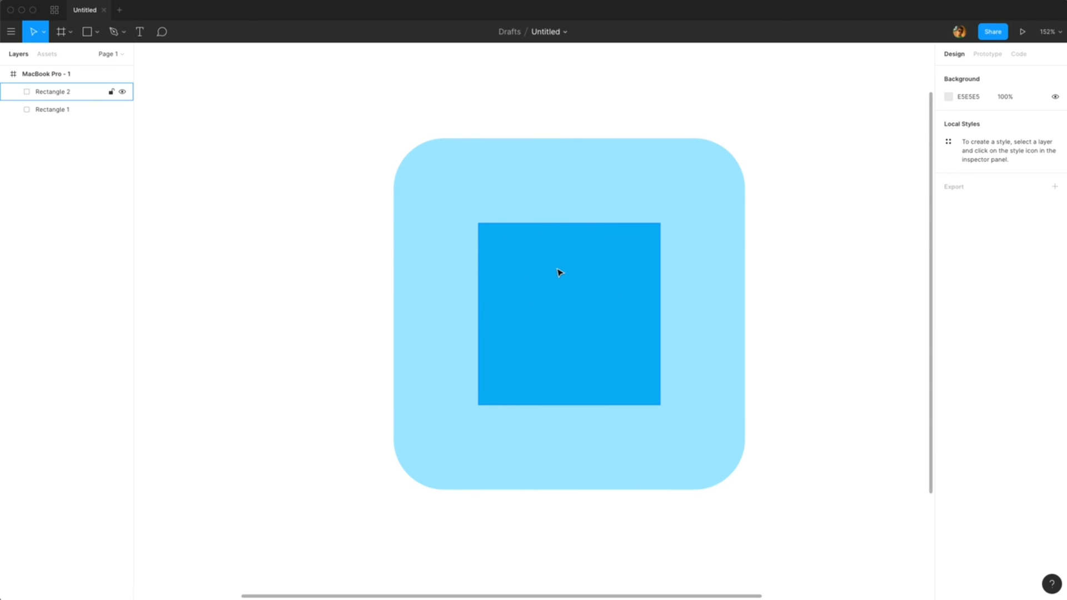
{"action": "double_click", "coordinate": [579, 301]}
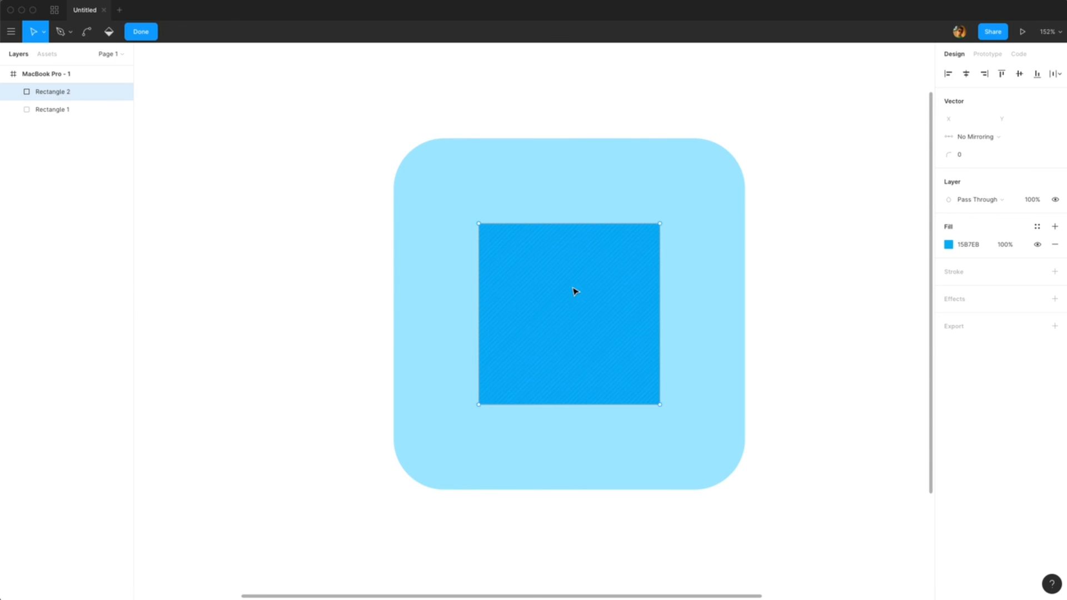
{"action": "left_click", "coordinate": [569, 224]}
{"action": "left_click_drag", "start_coordinate": [570, 224], "coordinate": [574, 343]}
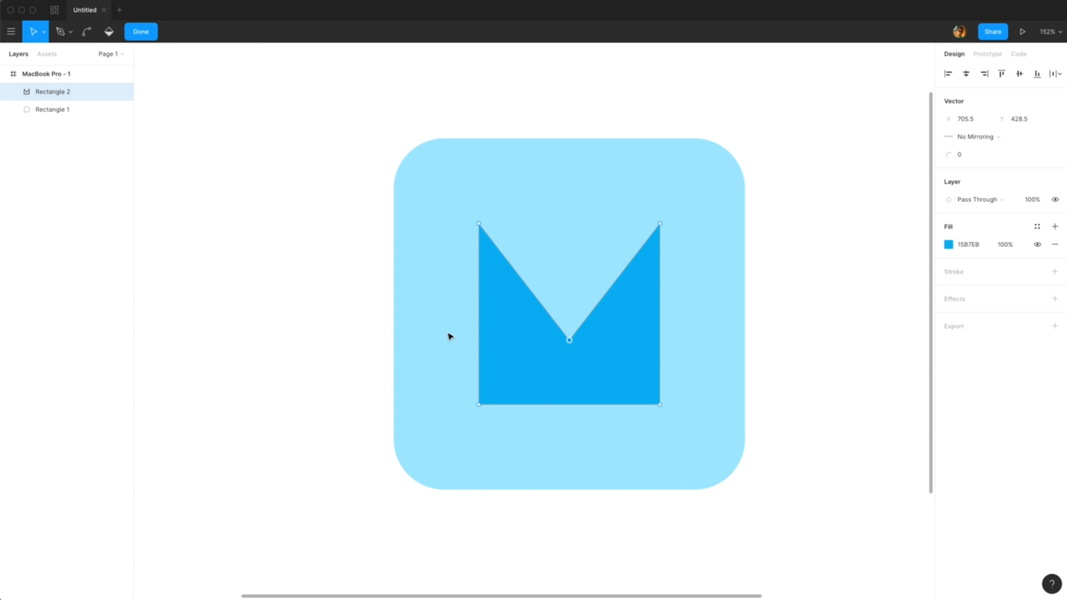
Step: Select all vertices of the notched shape and set their corner radius to 6
{"action": "key", "text": "super+a"}
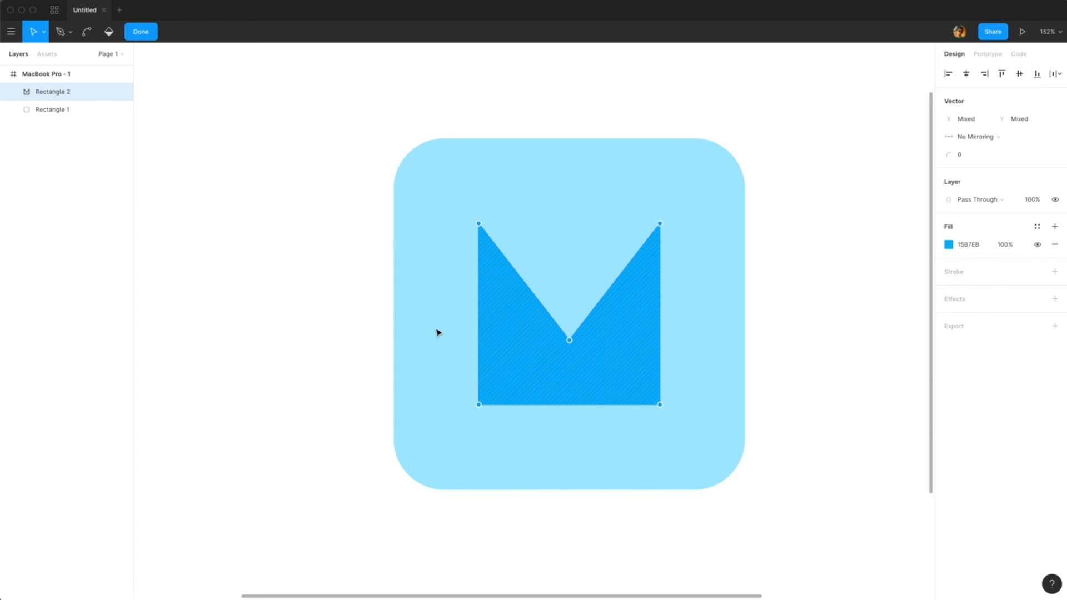
{"action": "left_click", "coordinate": [970, 158]}
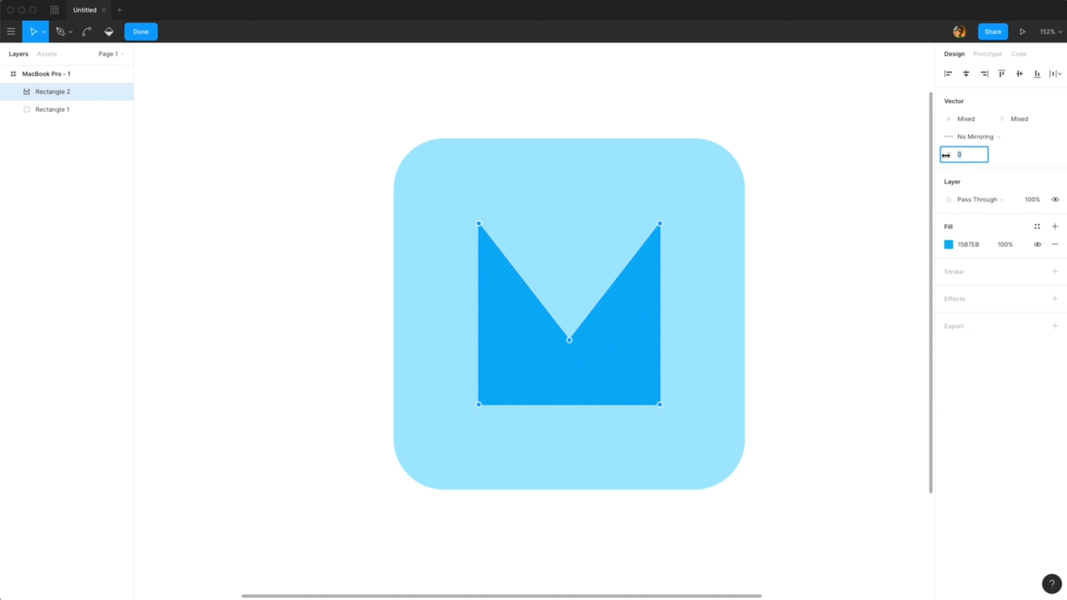
{"action": "left_click_drag", "start_coordinate": [946, 155], "coordinate": [949, 153]}
{"action": "left_click", "coordinate": [787, 221]}
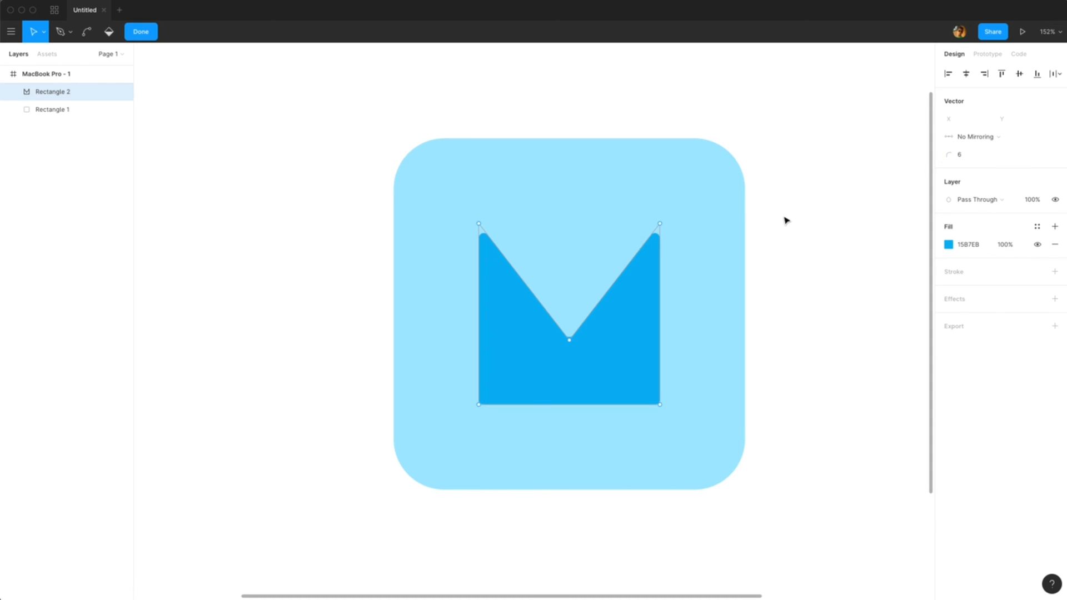
Step: Stretch the notched shape's top edge up to 249 tall and rotate the shape 180 degrees
{"action": "key", "text": "Escape"}
{"action": "left_click_drag", "start_coordinate": [568, 223], "coordinate": [569, 195]}
{"action": "left_click_drag", "start_coordinate": [627, 292], "coordinate": [627, 306]}
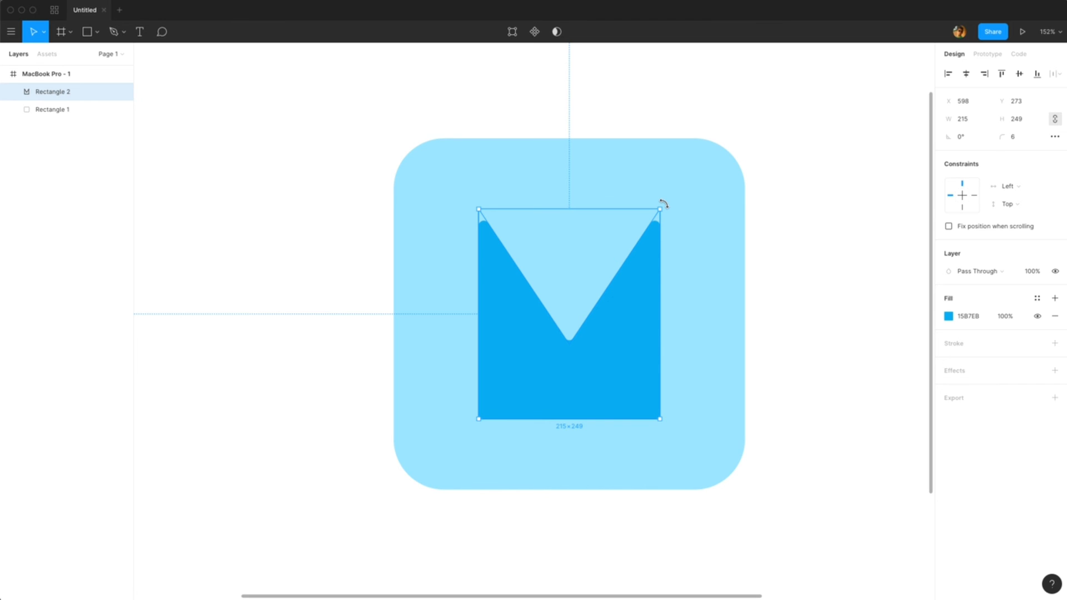
{"action": "left_click_drag", "start_coordinate": [663, 203], "coordinate": [561, 333]}
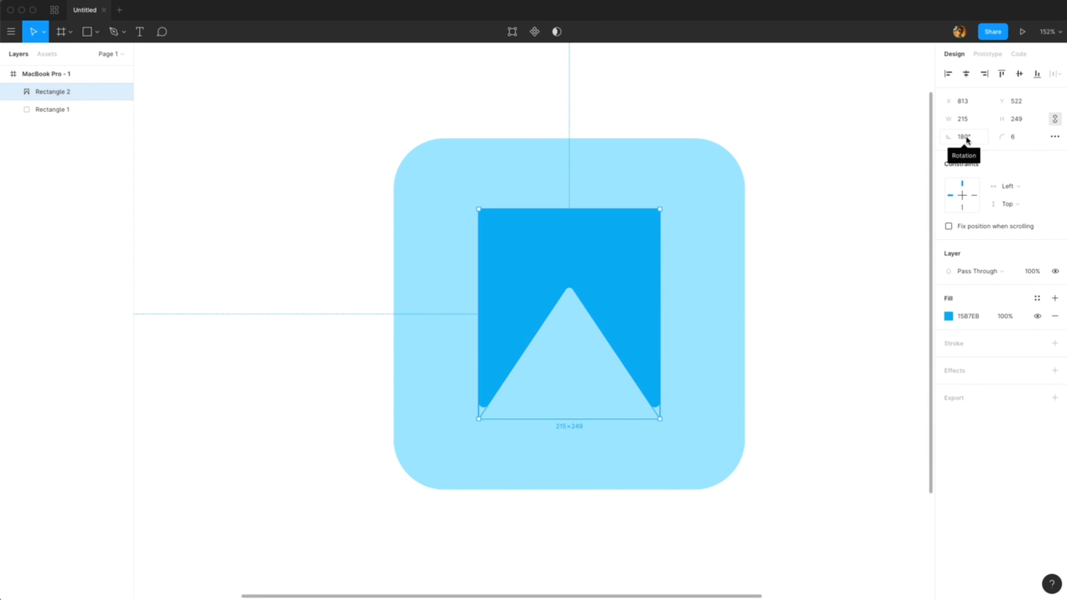
{"action": "left_click_drag", "start_coordinate": [623, 245], "coordinate": [623, 242]}
Step: Select the bookmark shape's two top vertices and set their corner radius to 26
{"action": "left_click", "coordinate": [682, 237]}
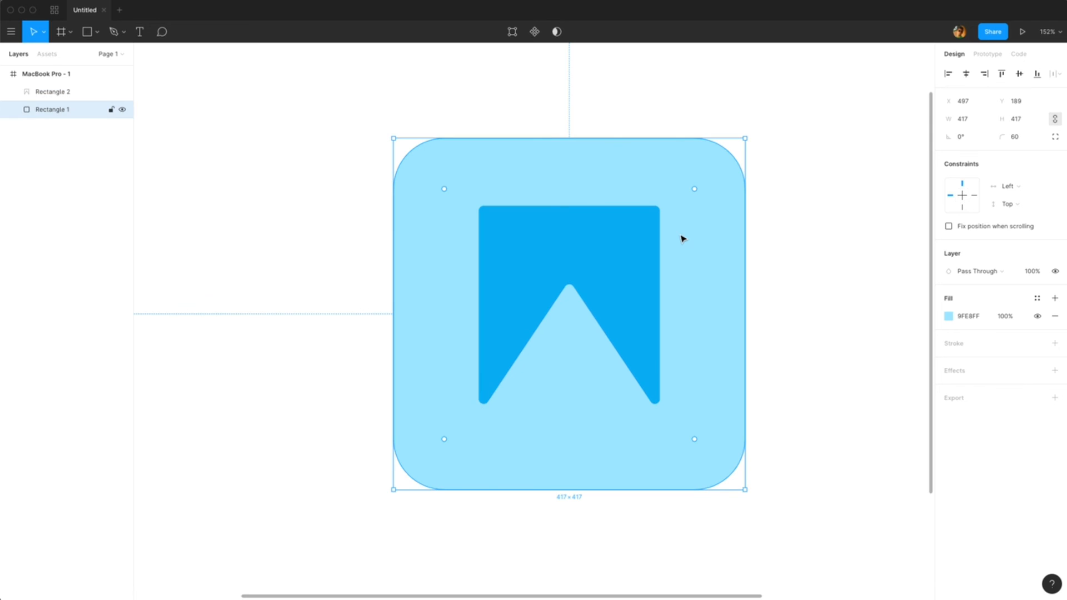
{"action": "left_click", "coordinate": [858, 201]}
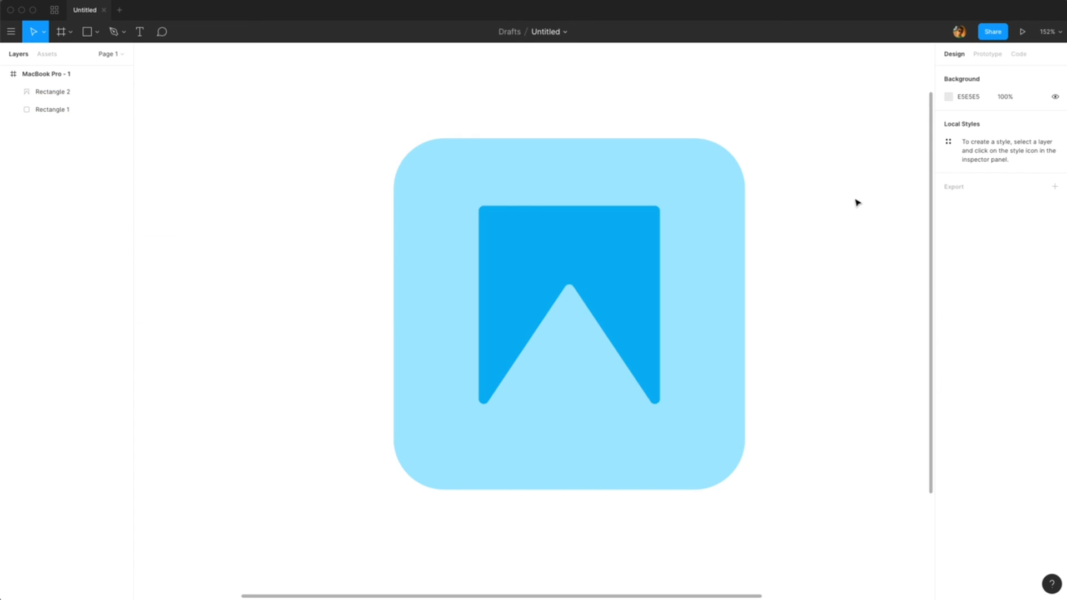
{"action": "left_click", "coordinate": [615, 249]}
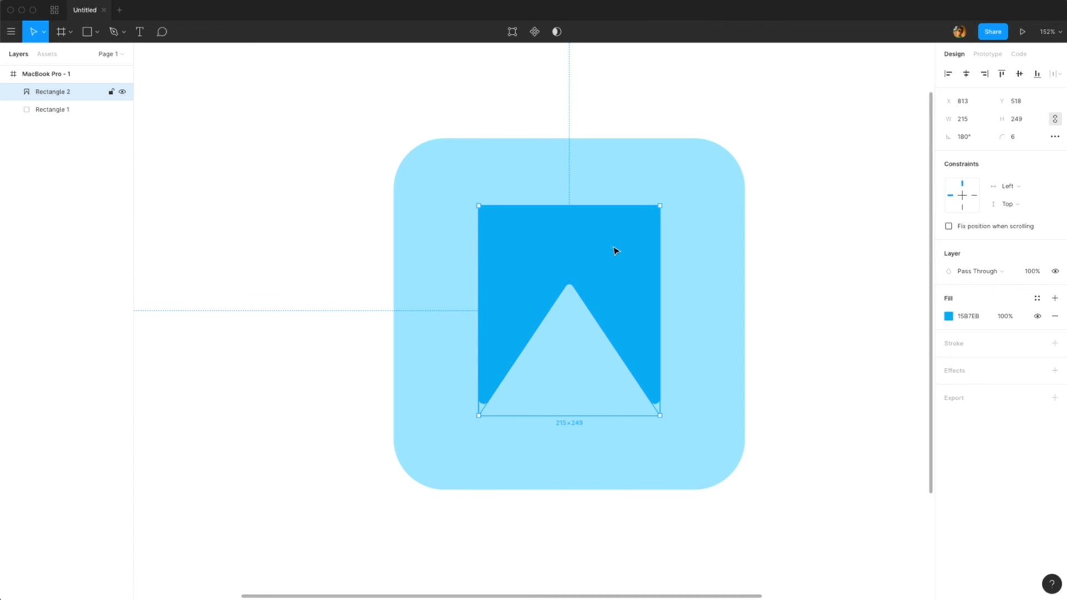
{"action": "left_click", "coordinate": [696, 196]}
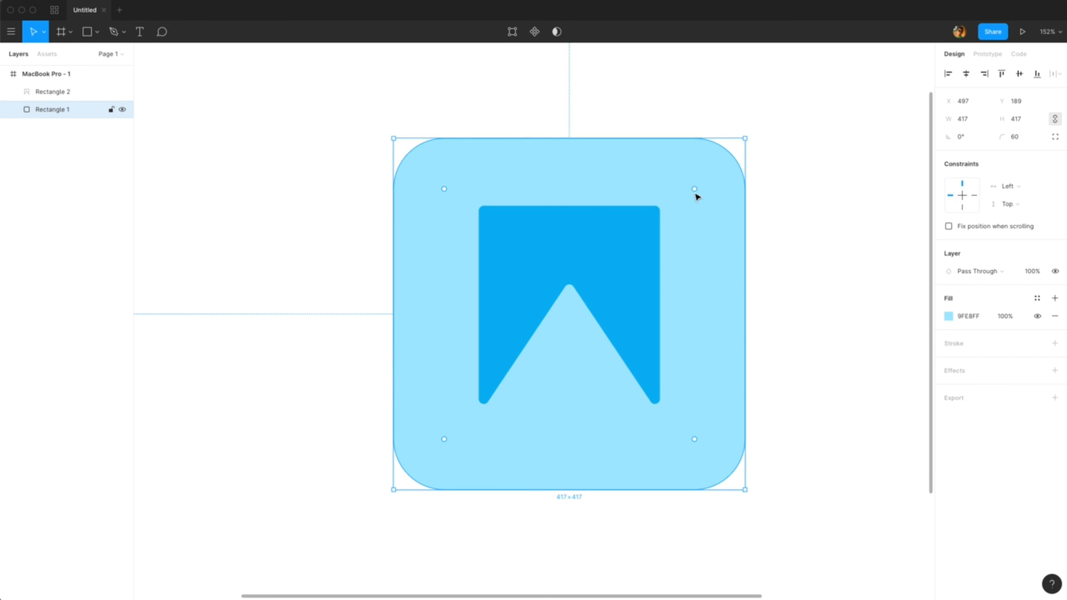
{"action": "double_click", "coordinate": [639, 229]}
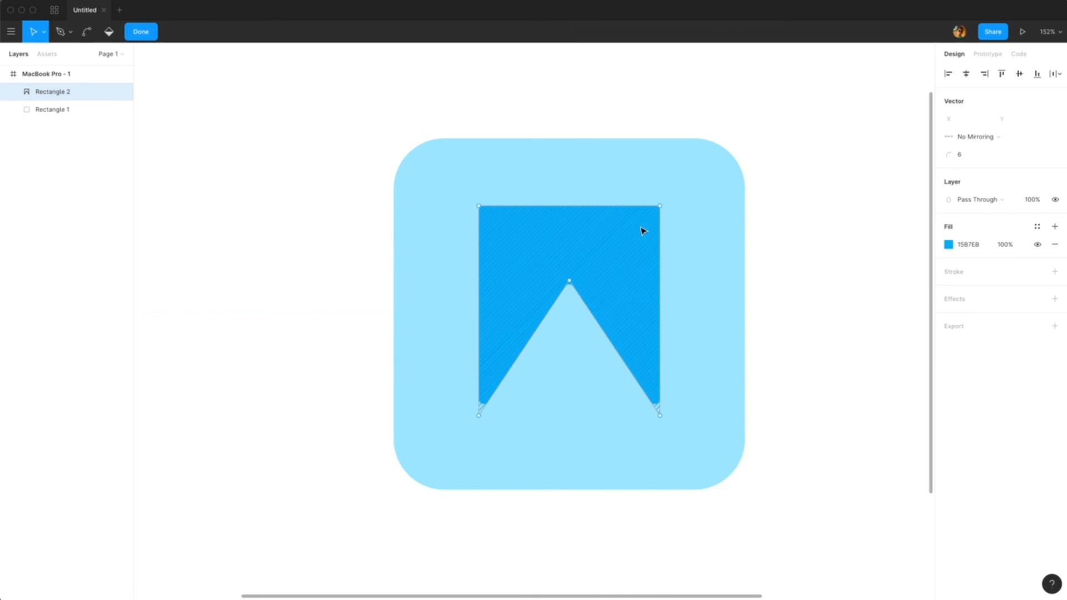
{"action": "left_click", "coordinate": [479, 206]}
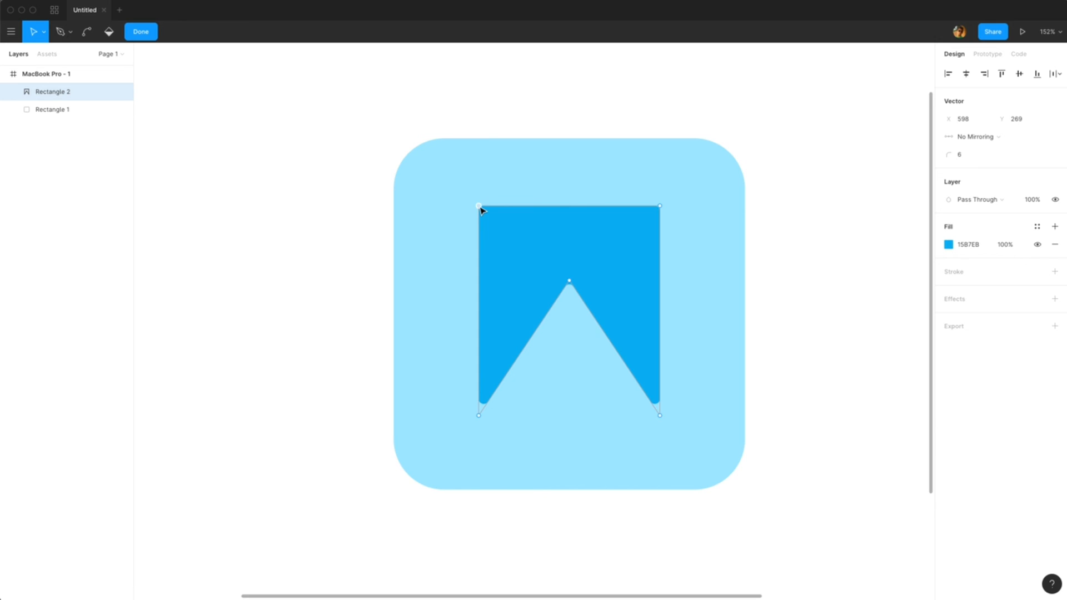
{"action": "left_click", "coordinate": [660, 206], "text": "shift"}
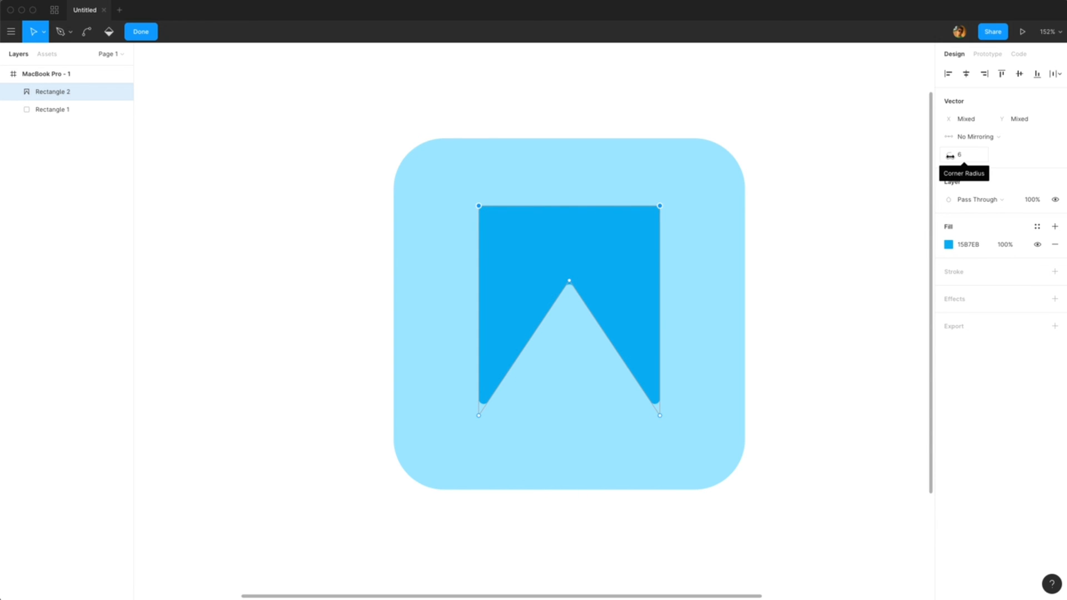
{"action": "left_click_drag", "start_coordinate": [950, 156], "coordinate": [973, 156]}
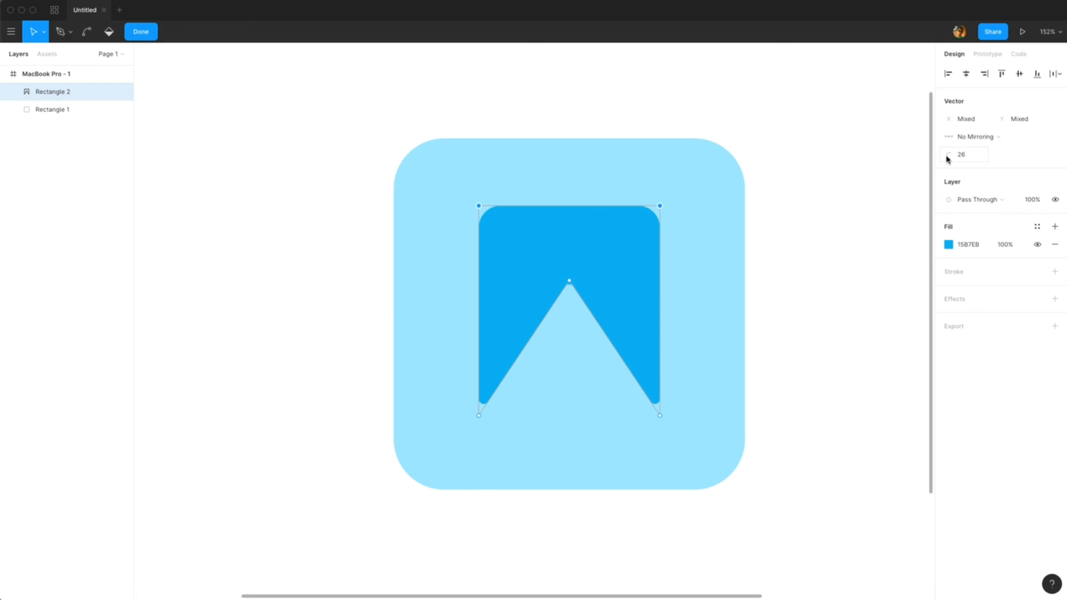
{"action": "left_click", "coordinate": [809, 179]}
{"action": "key", "text": "Escape"}
Step: Select the bookmark shape and the rounded square together and group them
{"action": "scroll", "coordinate": [672, 215], "scroll_direction": "down", "scroll_amount": 5}
{"action": "left_click", "coordinate": [778, 166]}
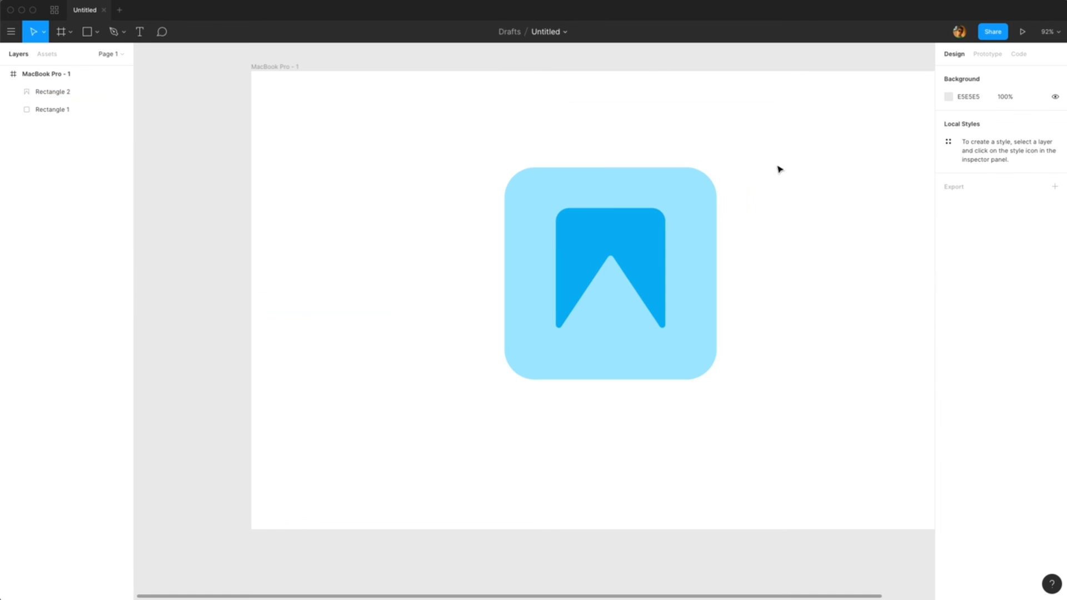
{"action": "left_click_drag", "start_coordinate": [795, 145], "coordinate": [466, 397]}
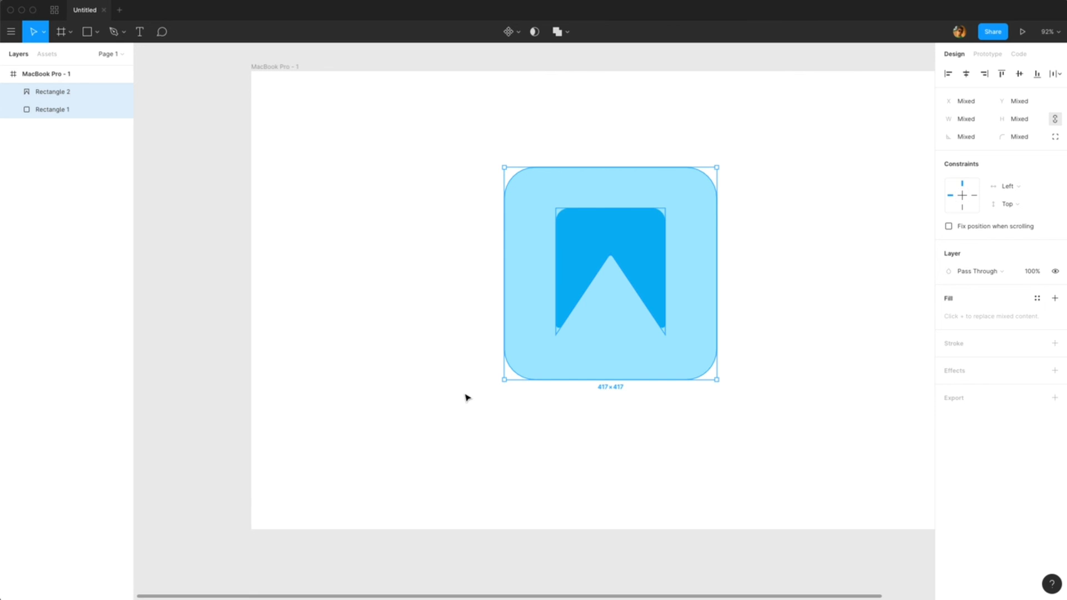
{"action": "key", "text": "ctrl+g"}
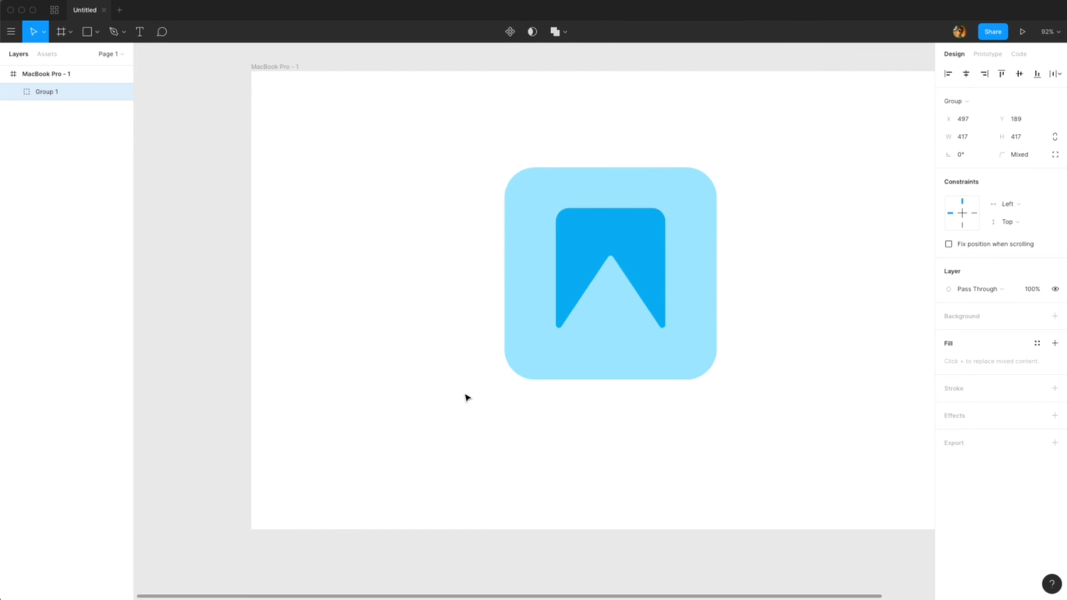
Step: Rename the group Bookmark and move it toward the frame's upper-left area
{"action": "double_click", "coordinate": [50, 92]}
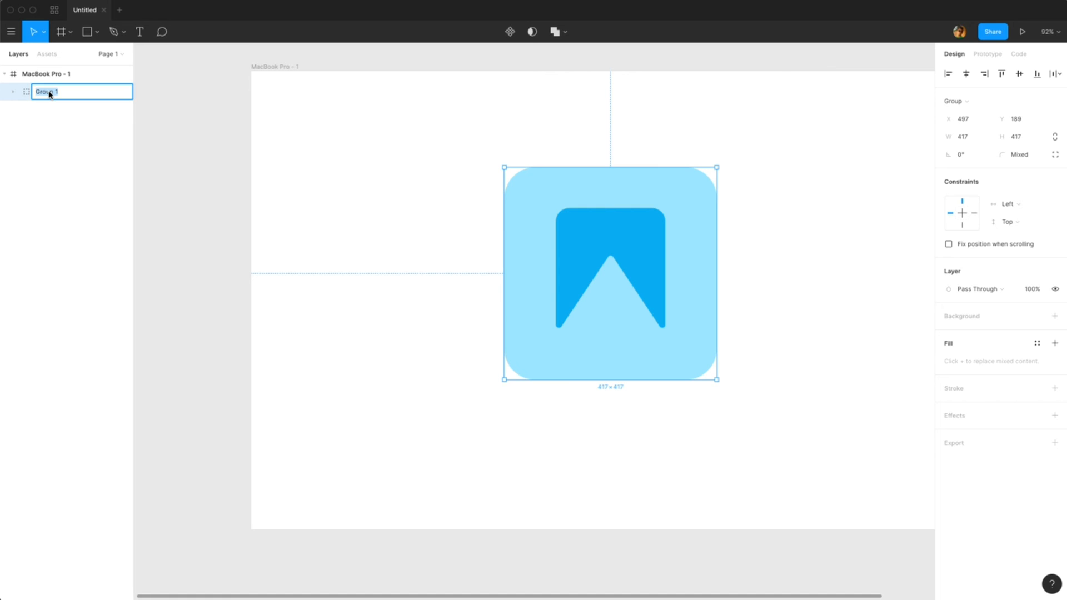
{"action": "type", "text": "Bookmark"}
{"action": "key", "text": "Return"}
{"action": "left_click_drag", "start_coordinate": [612, 256], "coordinate": [437, 206]}
{"action": "left_click_drag", "start_coordinate": [615, 211], "coordinate": [514, 200]}
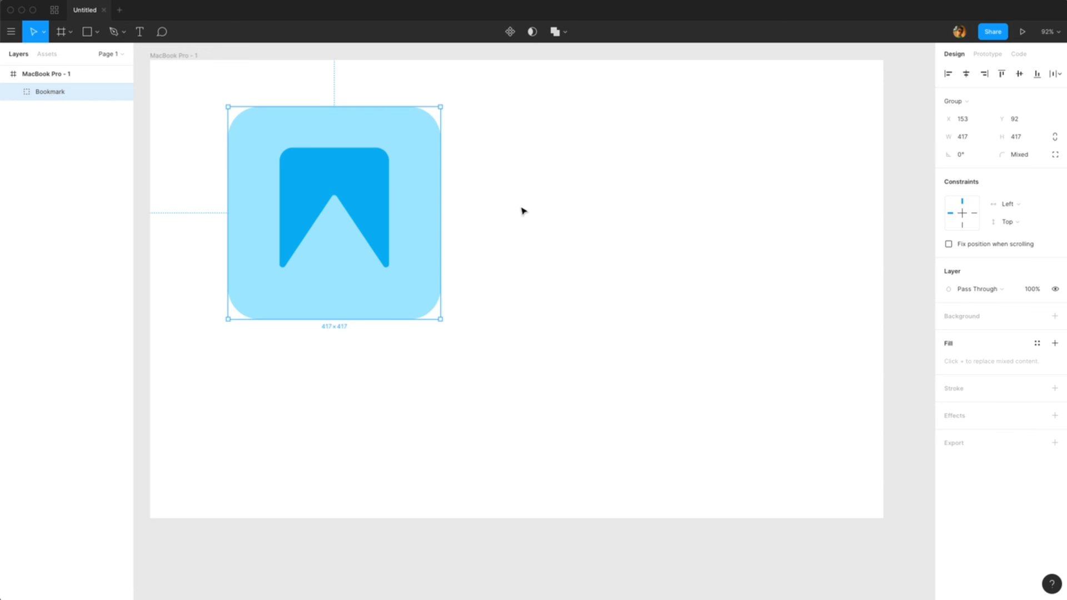
Step: Draw a 375×375 triangle with the Polygon tool to the right of the bookmark icon
{"action": "left_click", "coordinate": [89, 31]}
{"action": "left_click", "coordinate": [97, 35]}
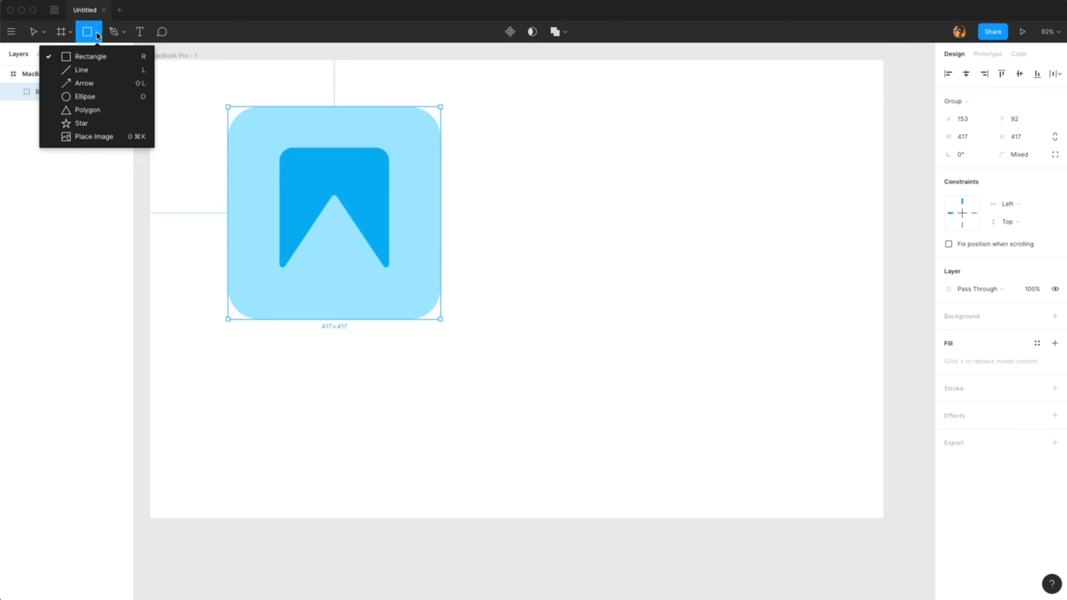
{"action": "left_click", "coordinate": [89, 110]}
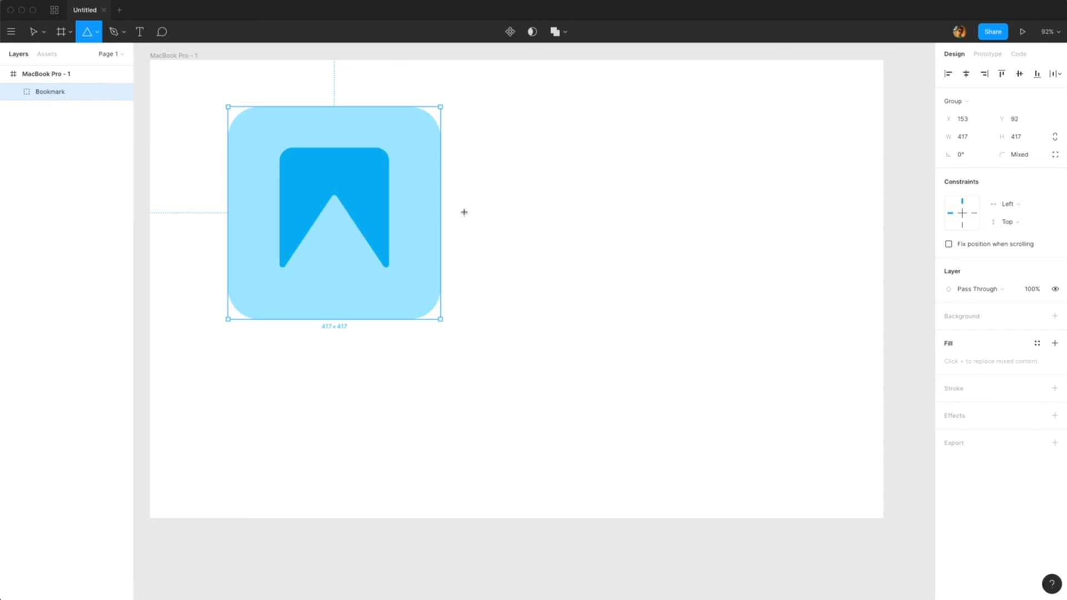
{"action": "left_click_drag", "start_coordinate": [587, 151], "coordinate": [778, 343]}
Step: Fill the triangle with 15B7EB by sampling the bookmark shape with the eyedropper
{"action": "left_click", "coordinate": [949, 334]}
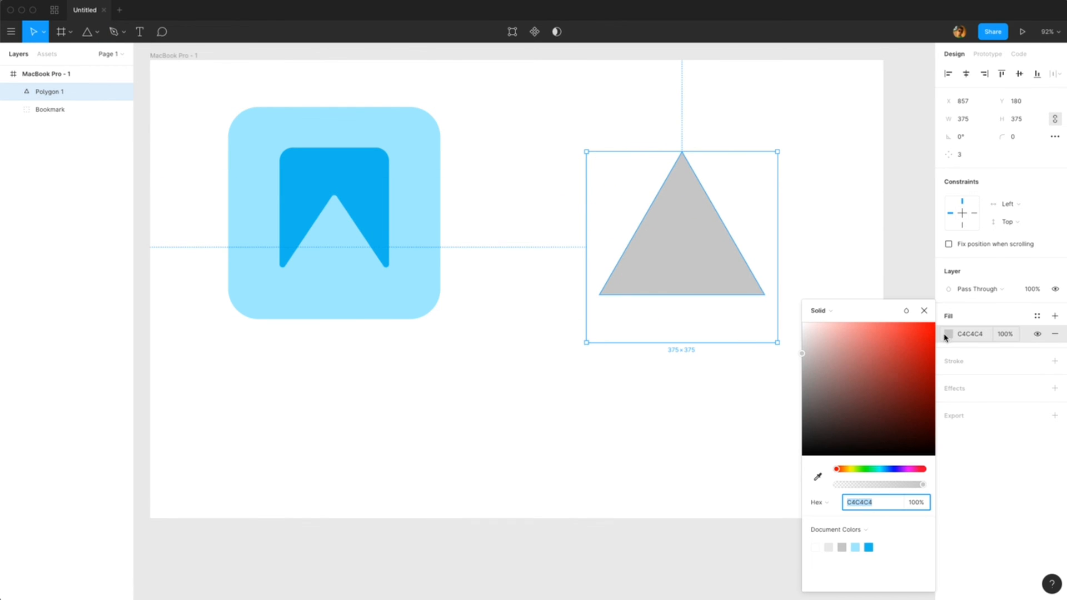
{"action": "left_click", "coordinate": [818, 477]}
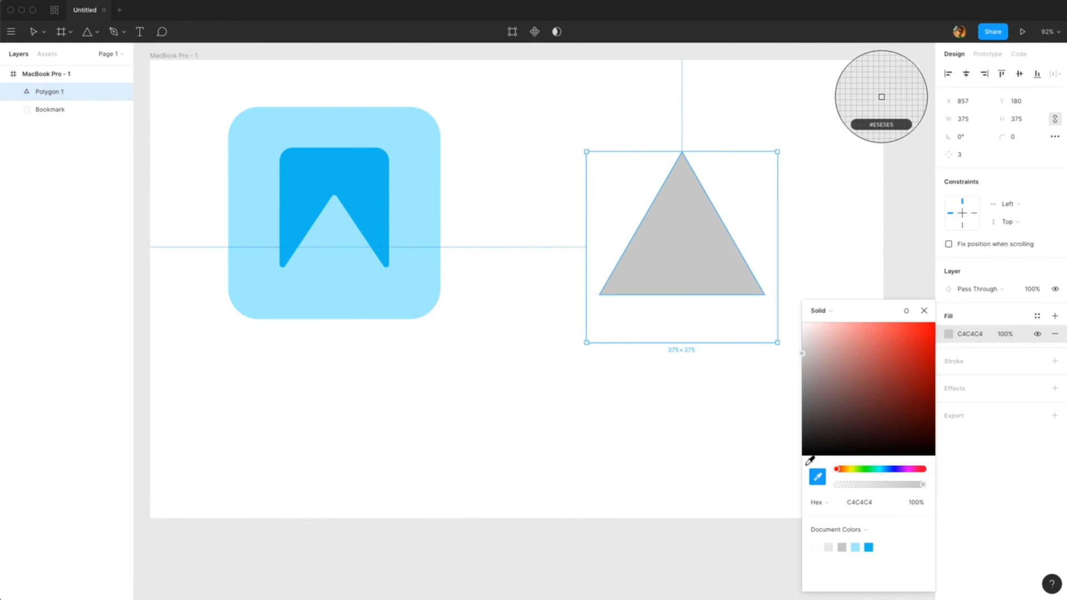
{"action": "left_click", "coordinate": [374, 171]}
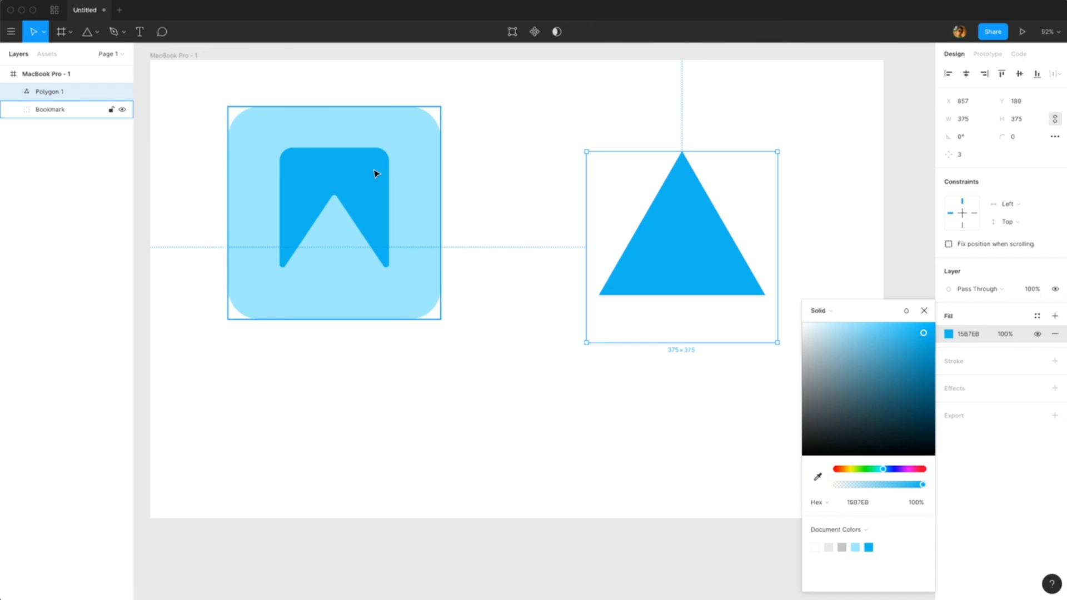
{"action": "left_click", "coordinate": [534, 331]}
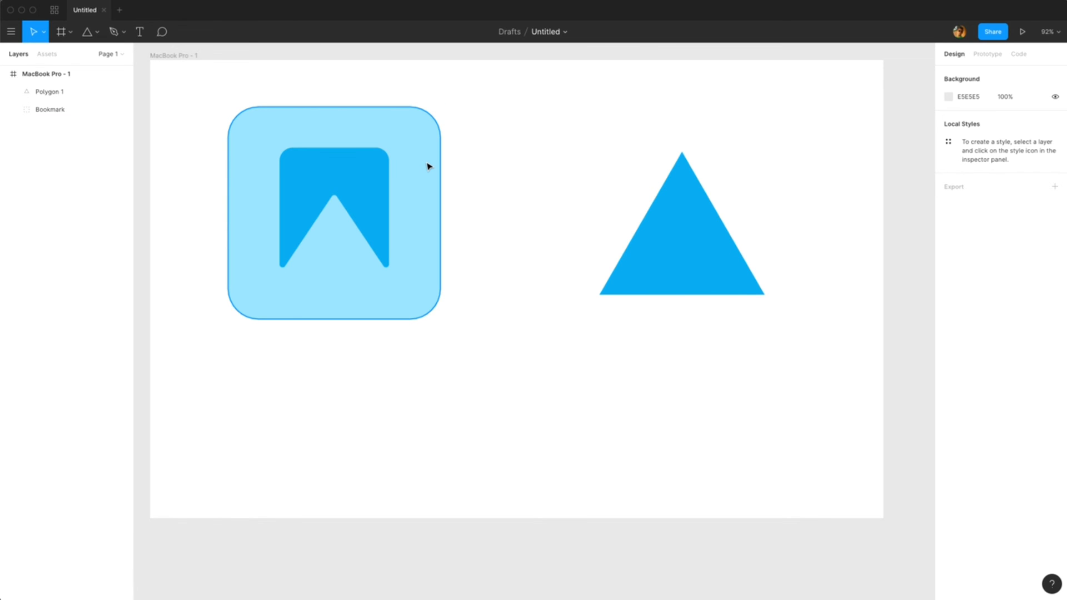
Step: Paste a copy of the rounded square inside the Bookmark group and drag it out above the group in the layers
{"action": "double_click", "coordinate": [429, 167]}
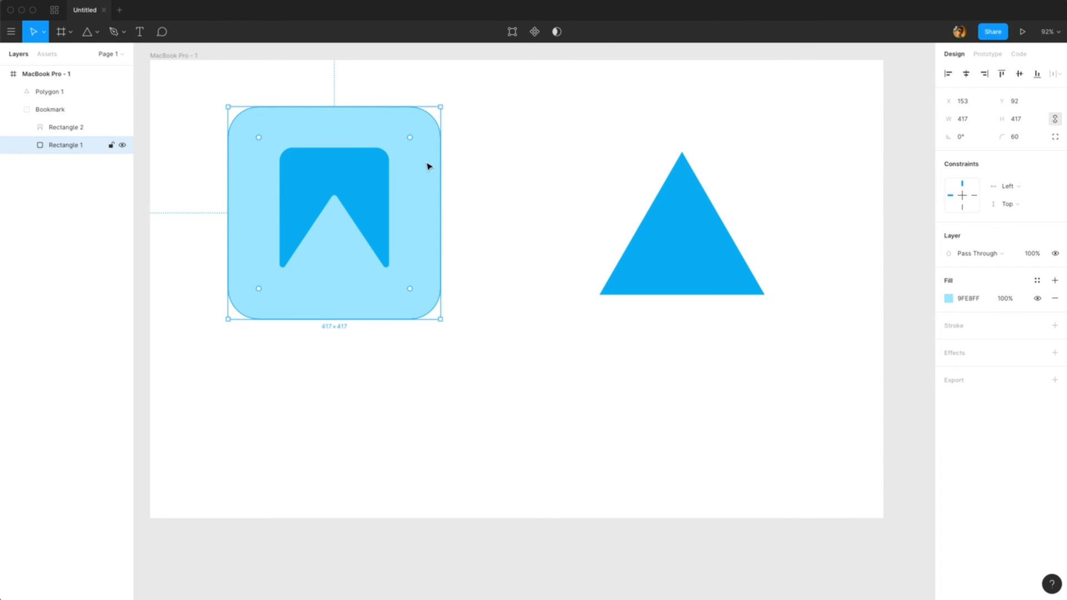
{"action": "key", "text": "super+v"}
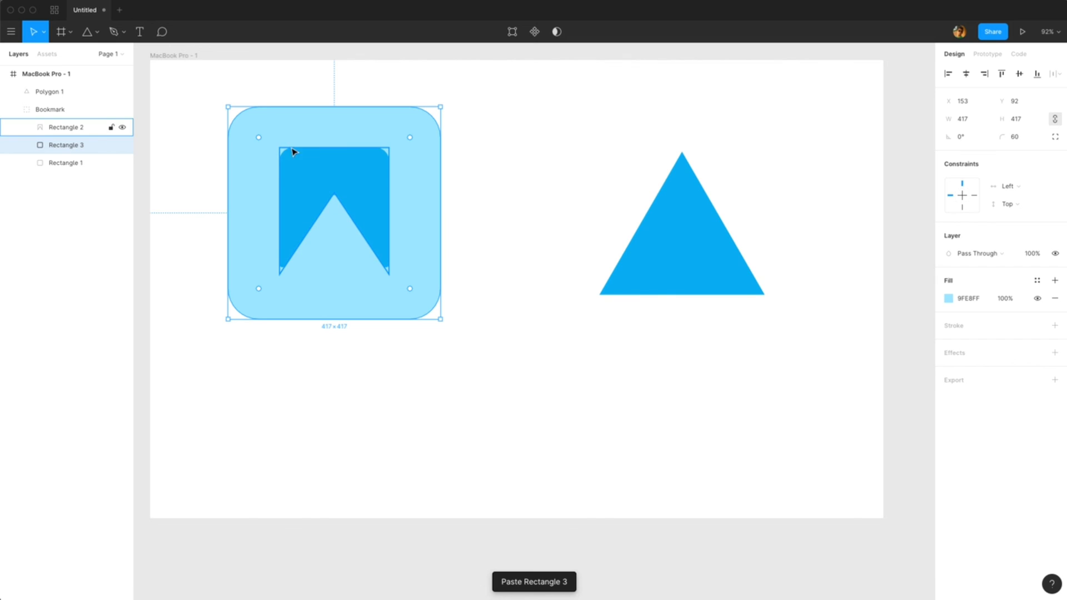
{"action": "left_click_drag", "start_coordinate": [101, 141], "coordinate": [79, 106]}
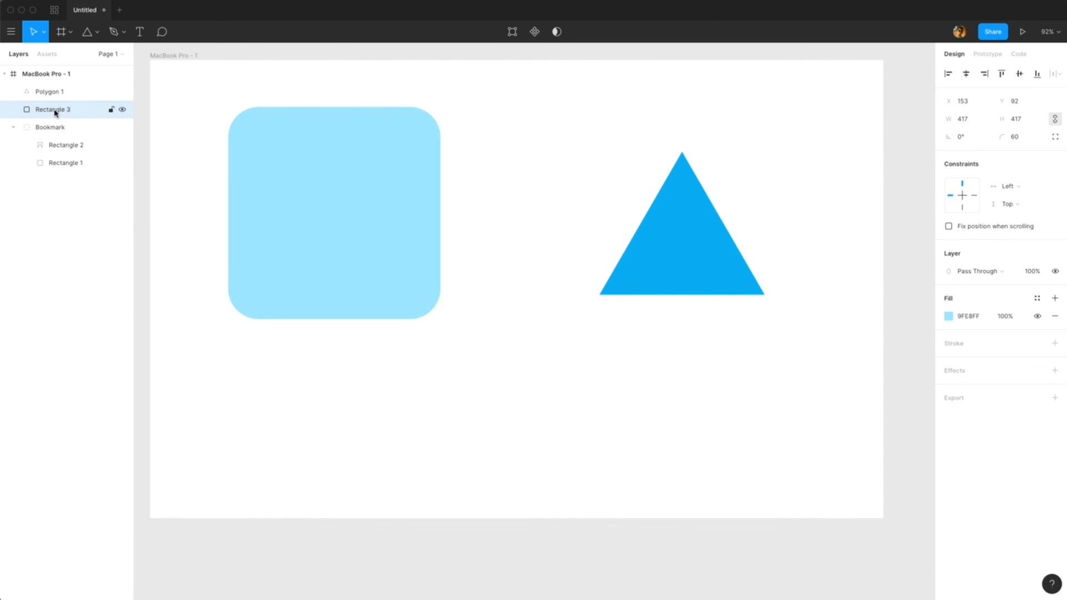
Step: Move the copied rounded square to the right so it sits behind the triangle
{"action": "left_click_drag", "start_coordinate": [276, 167], "coordinate": [667, 205]}
{"action": "left_click_drag", "start_coordinate": [692, 257], "coordinate": [693, 246]}
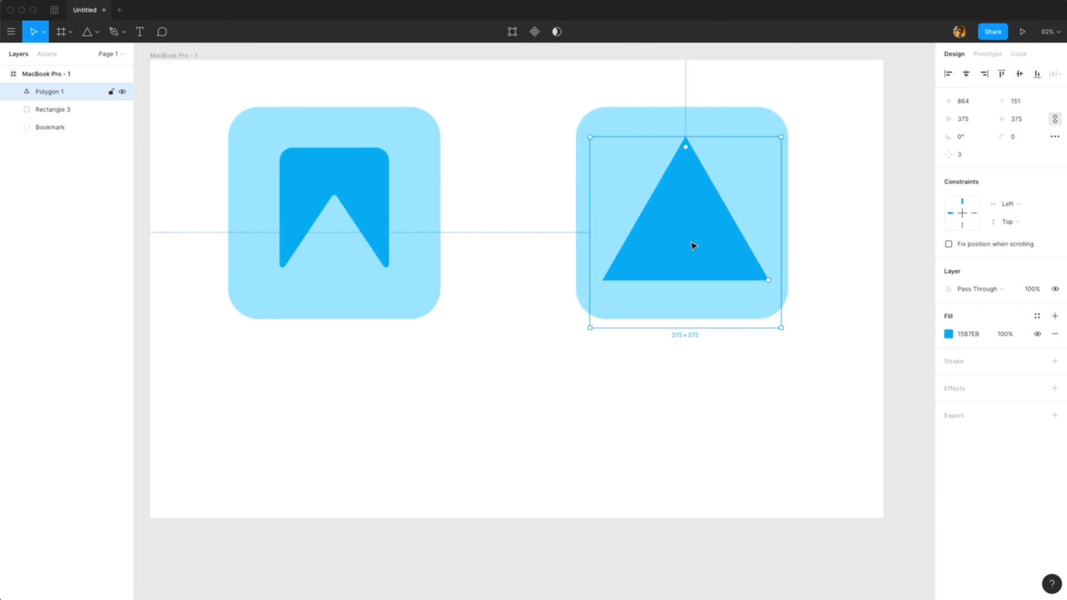
Step: Edit the triangle's vector points, adding a point at the middle of its base and pulling it upward to form an arrowhead
{"action": "double_click", "coordinate": [693, 206]}
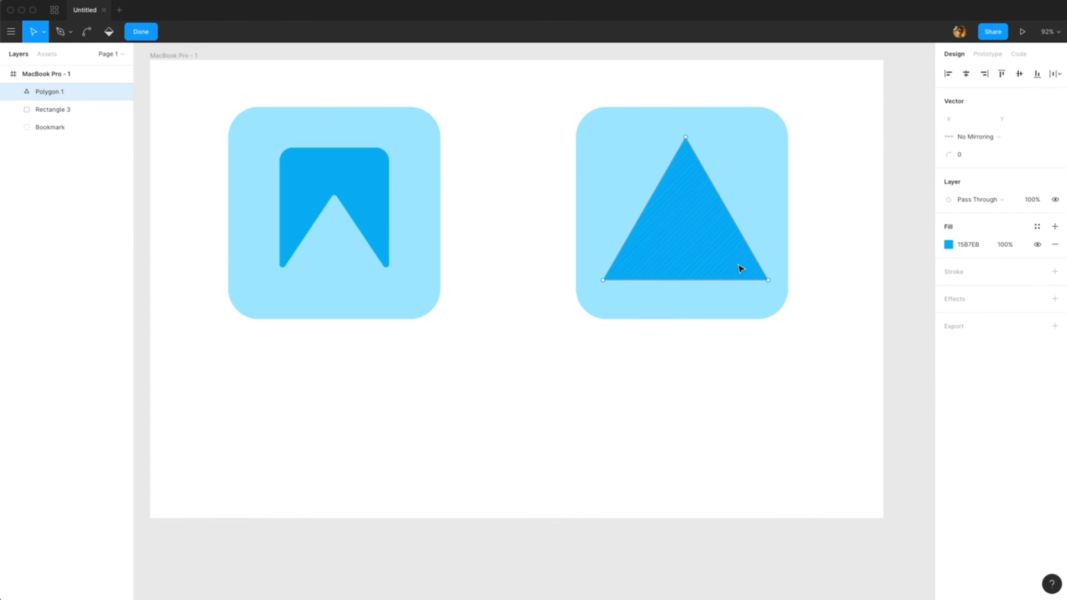
{"action": "left_click", "coordinate": [686, 280]}
{"action": "left_click_drag", "start_coordinate": [687, 282], "coordinate": [688, 255]}
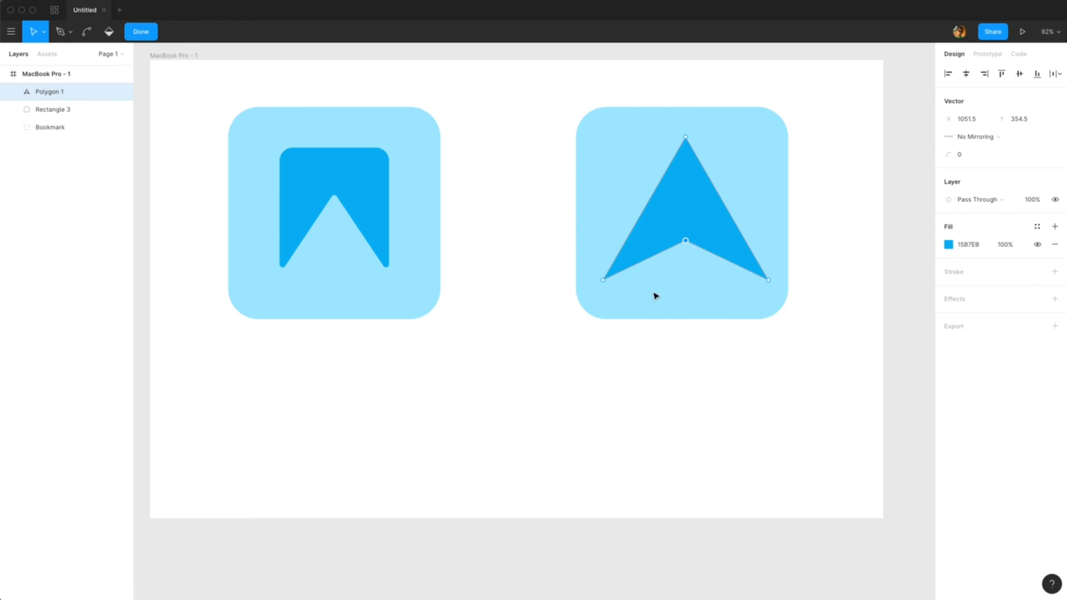
{"action": "key", "text": "Escape"}
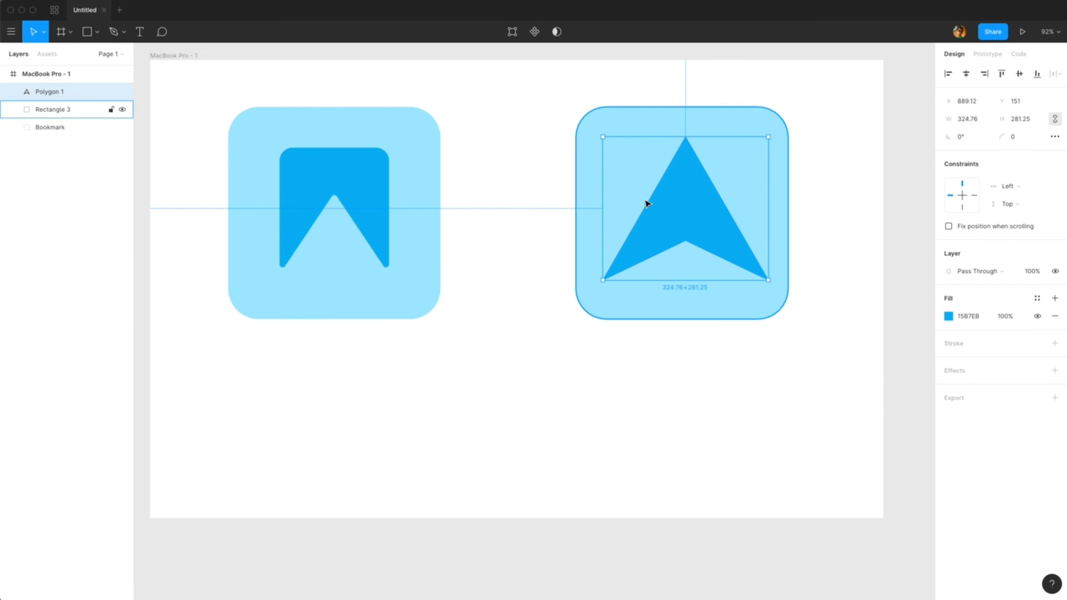
Step: Scale the arrowhead down to about 280×242 and reposition it inside the rounded square
{"action": "left_click_drag", "start_coordinate": [768, 136], "coordinate": [757, 147]}
{"action": "left_click_drag", "start_coordinate": [691, 195], "coordinate": [691, 202]}
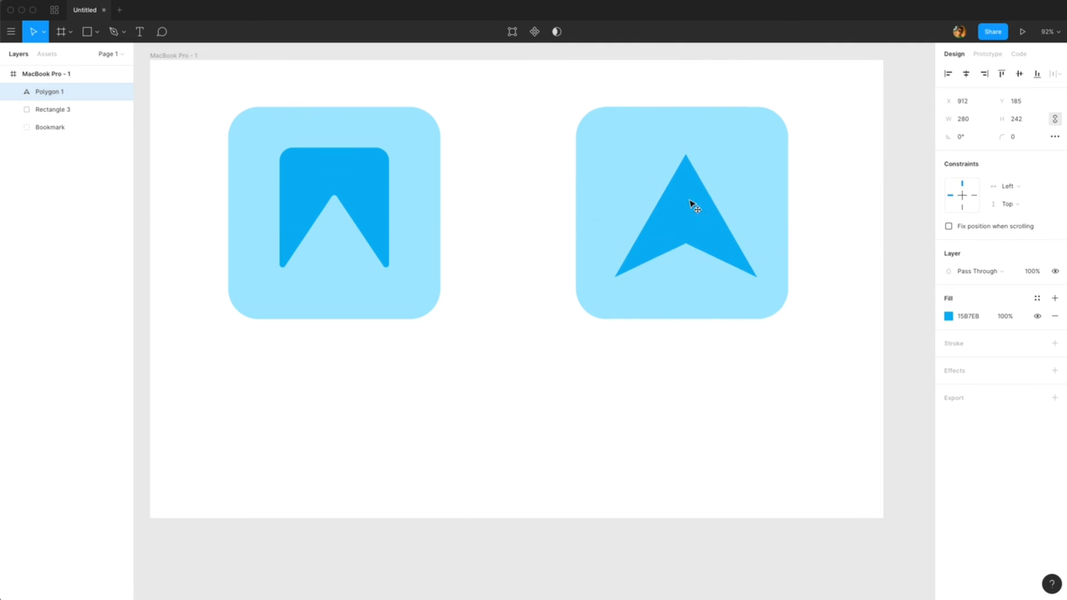
Step: Group the arrowhead with its rounded square, rename the group Marker, and move it beside the Bookmark icon
{"action": "left_click_drag", "start_coordinate": [826, 203], "coordinate": [722, 298]}
{"action": "key", "text": "super+g"}
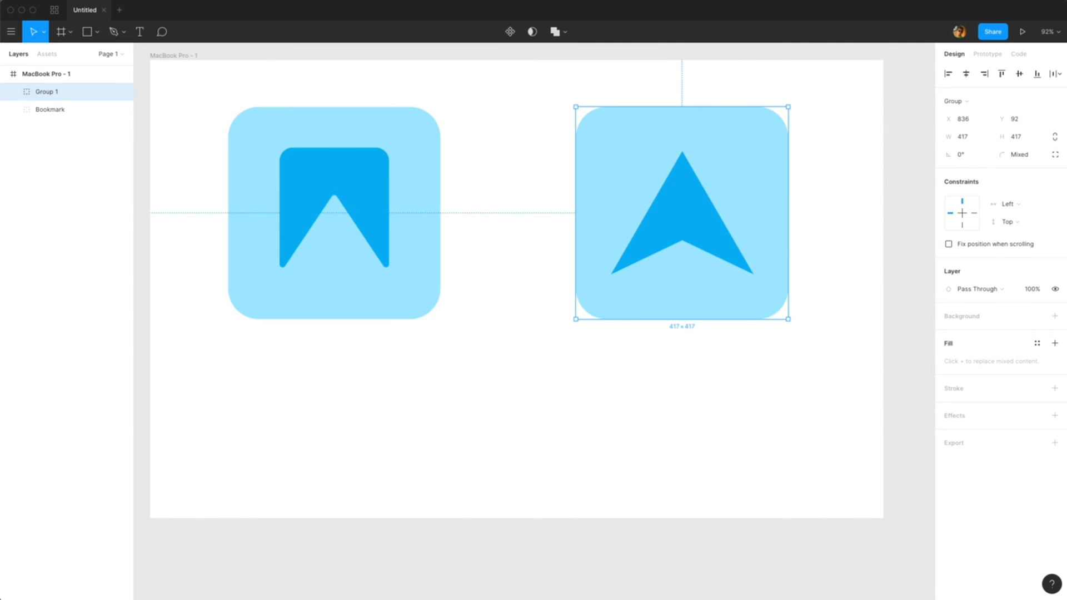
{"action": "double_click", "coordinate": [45, 93]}
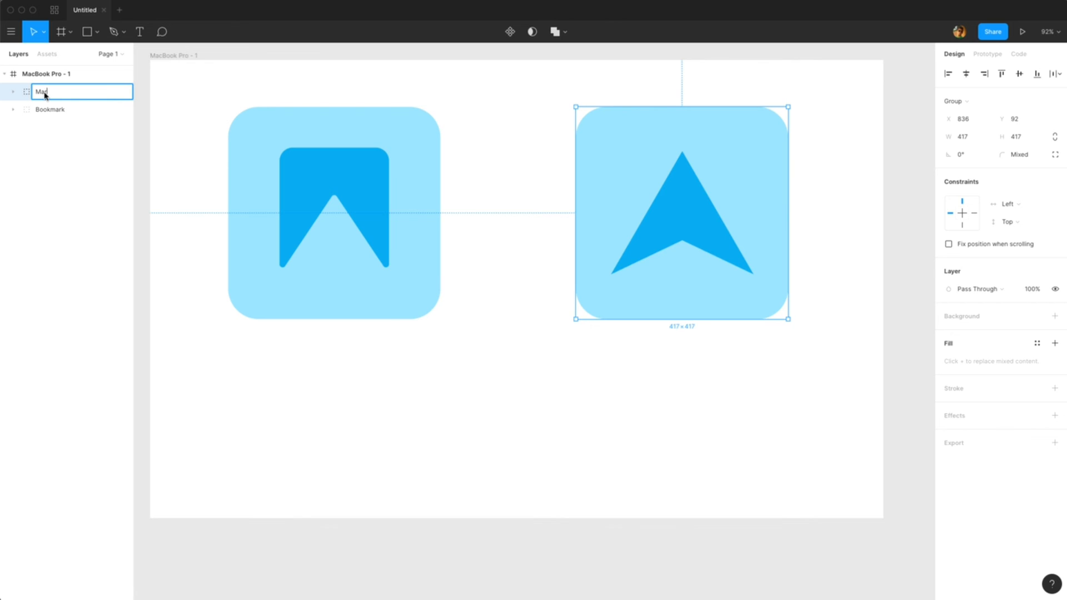
{"action": "type", "text": "ker"}
{"action": "key", "text": "Return"}
{"action": "left_click_drag", "start_coordinate": [603, 188], "coordinate": [506, 193]}
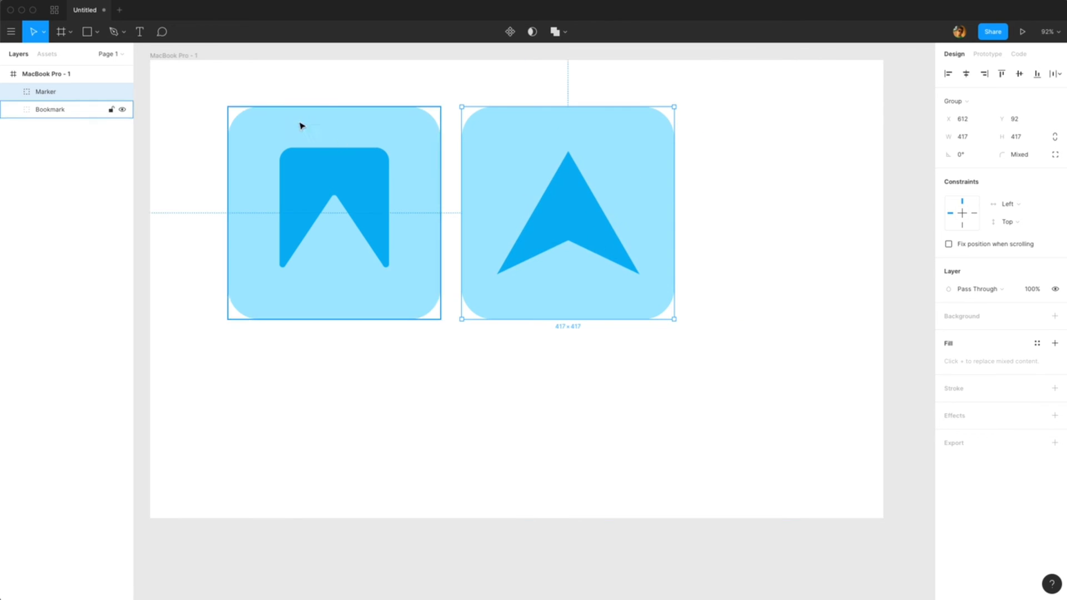
Step: Extend the MacBook Pro - 1 frame's height downward to make room below the icons
{"action": "left_click", "coordinate": [178, 55]}
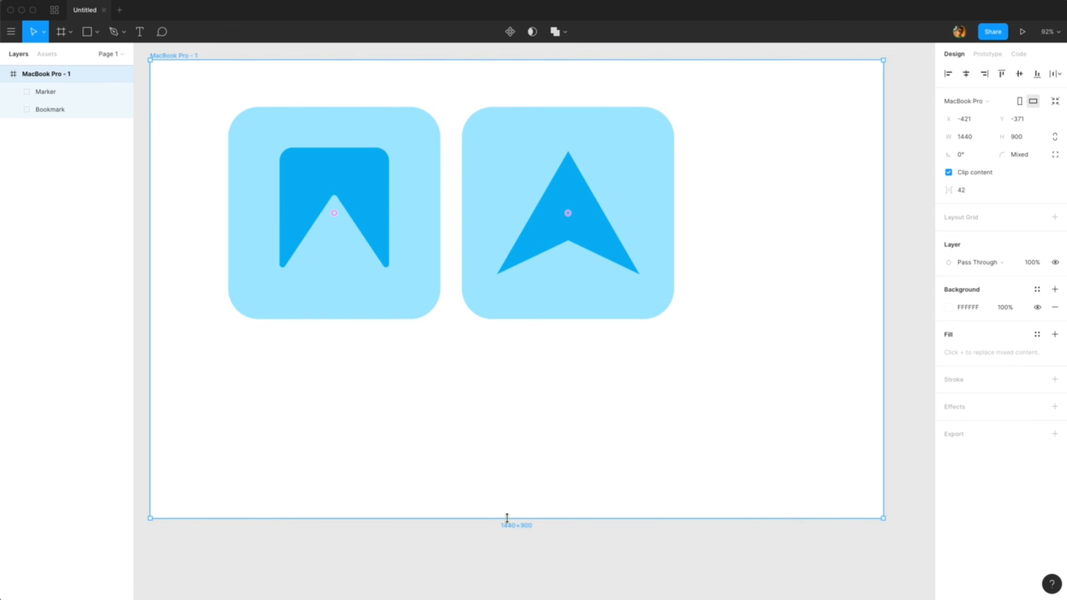
{"action": "left_click_drag", "start_coordinate": [507, 518], "coordinate": [494, 595]}
{"action": "scroll", "coordinate": [488, 479], "scroll_direction": "down", "scroll_amount": 3}
{"action": "left_click", "coordinate": [344, 239]}
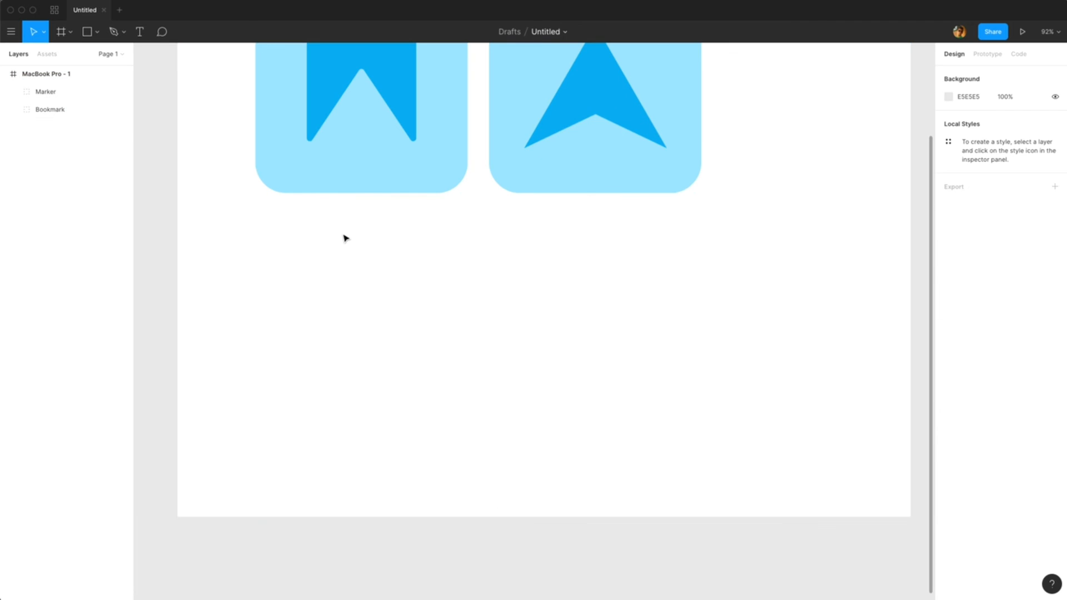
Step: Draw a three-point wavy curve about 513×220 with the Pen tool below the icons
{"action": "left_click", "coordinate": [123, 33]}
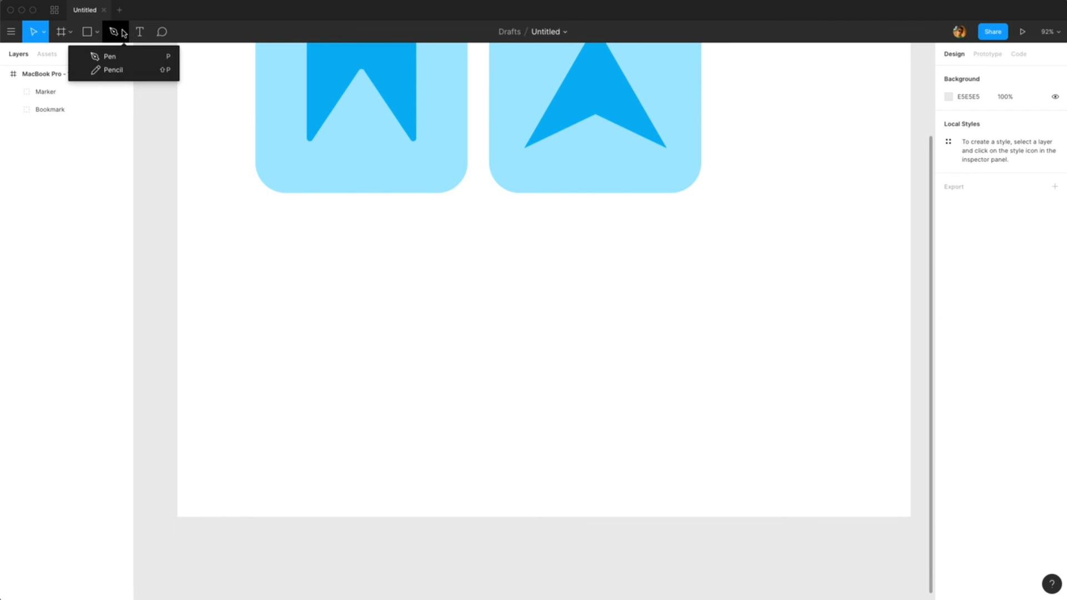
{"action": "left_click", "coordinate": [110, 57]}
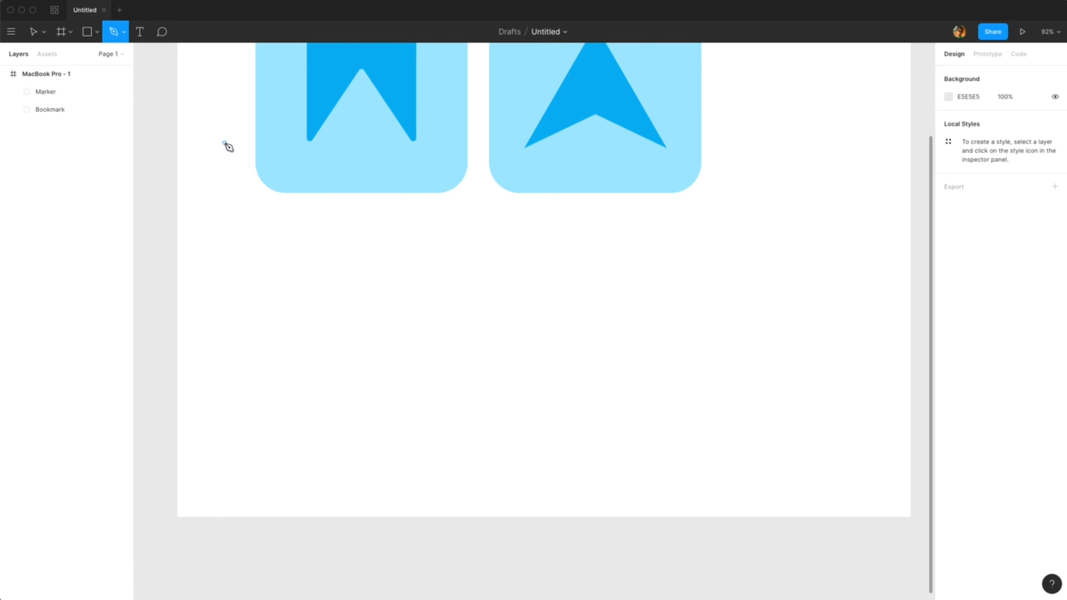
{"action": "left_click", "coordinate": [337, 313]}
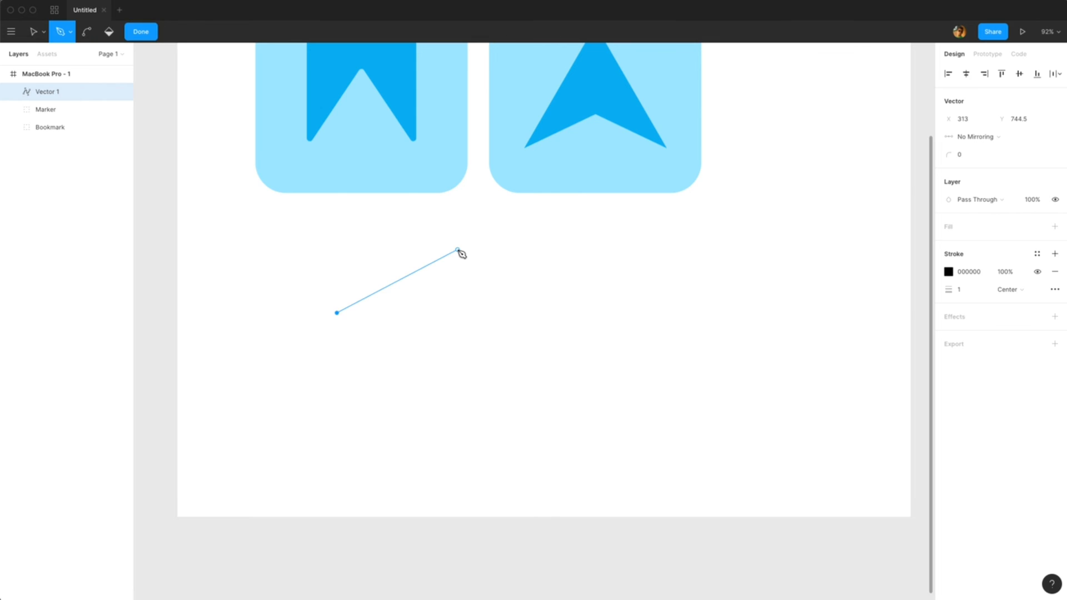
{"action": "left_click_drag", "start_coordinate": [456, 250], "coordinate": [550, 276]}
{"action": "left_click", "coordinate": [599, 202]}
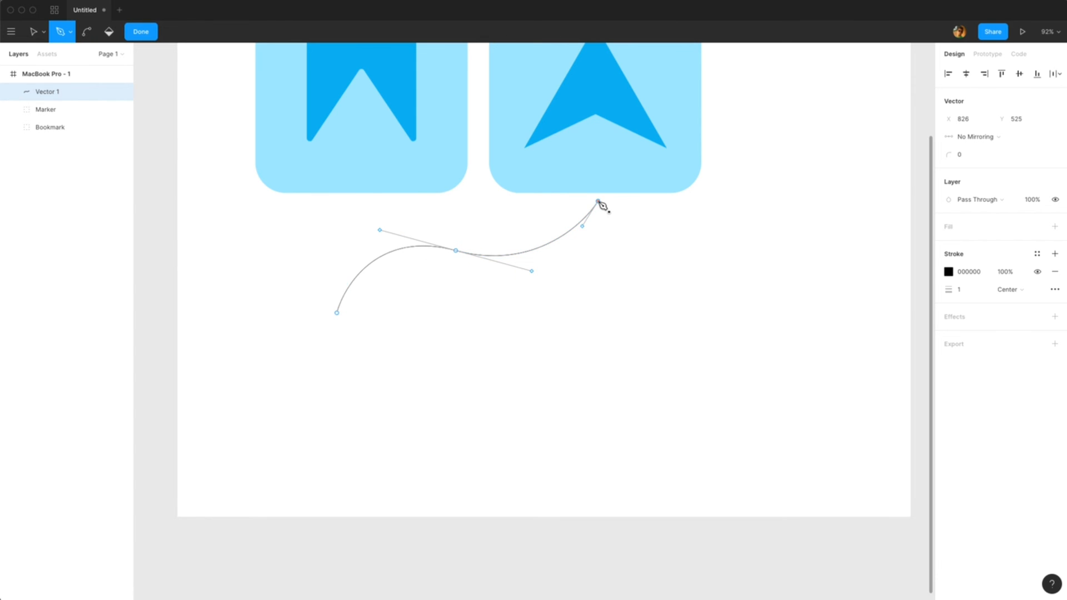
{"action": "key", "text": "Escape"}
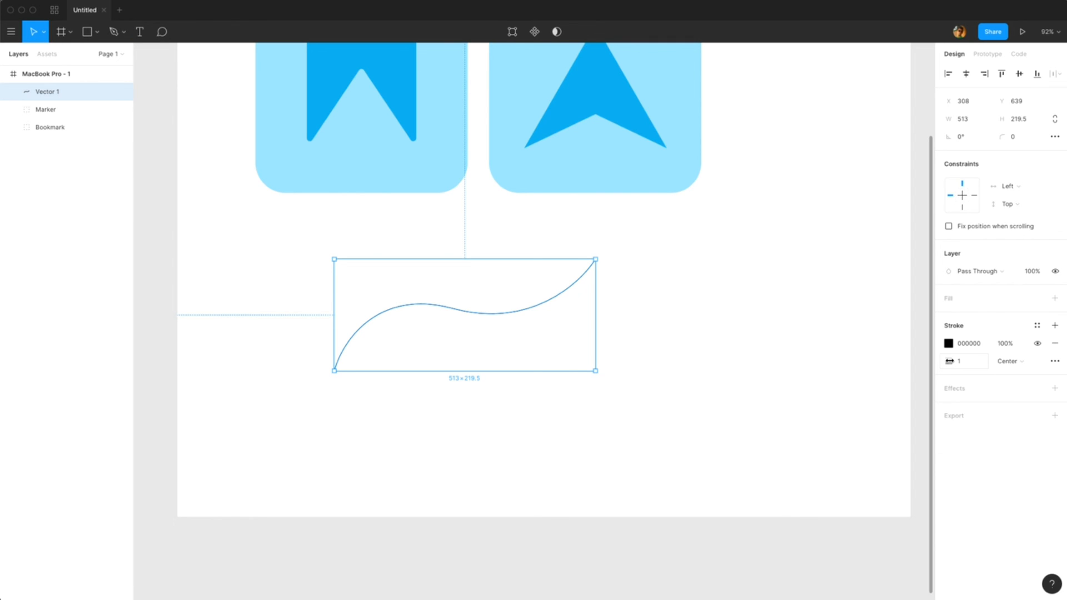
Step: Set the curve's stroke weight to 4 and rotate it by -15°
{"action": "left_click_drag", "start_coordinate": [950, 362], "coordinate": [952, 361]}
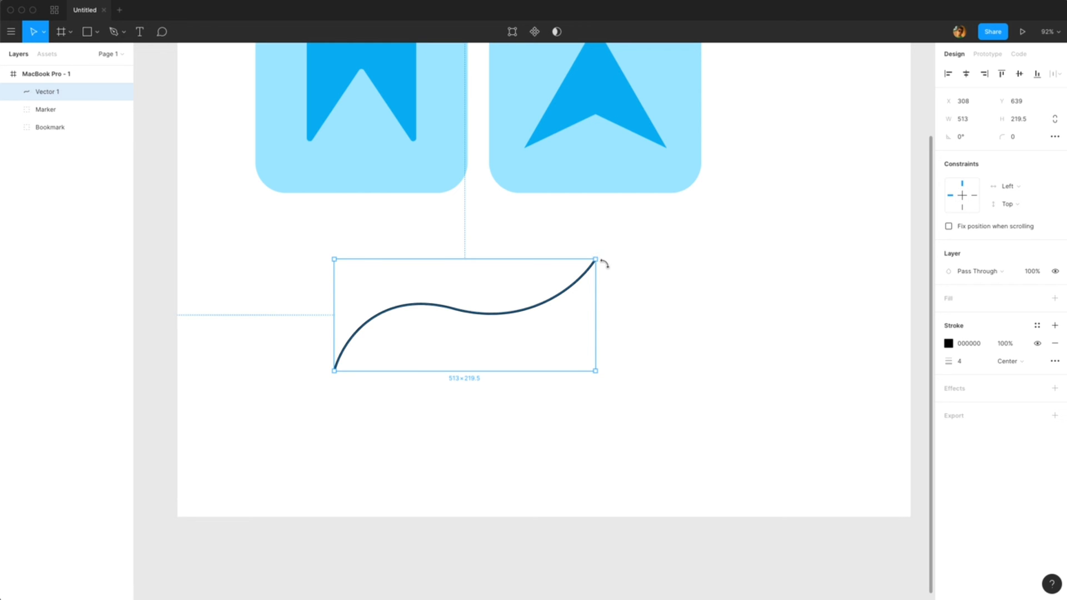
{"action": "left_click_drag", "start_coordinate": [605, 264], "coordinate": [603, 297]}
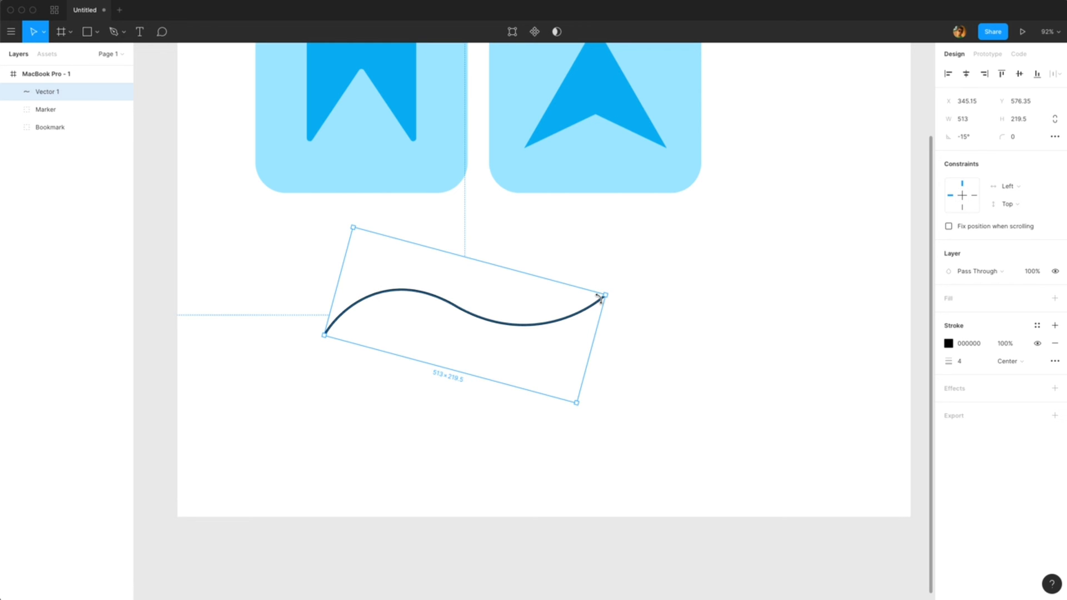
Step: Set the curve's advanced stroke cap to Line Arrow
{"action": "left_click", "coordinate": [1054, 362]}
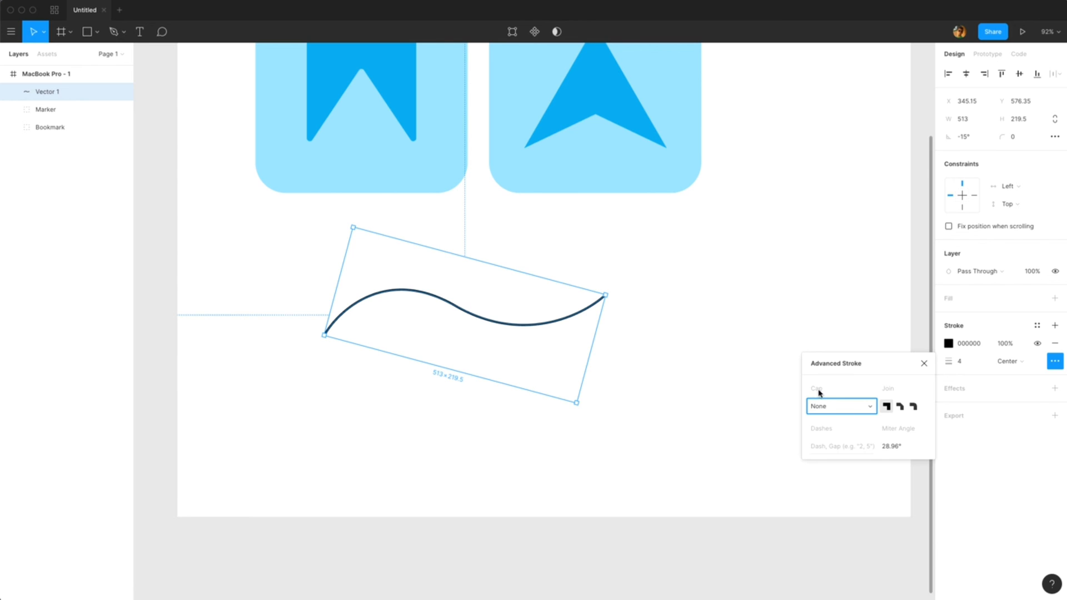
{"action": "left_click", "coordinate": [826, 408]}
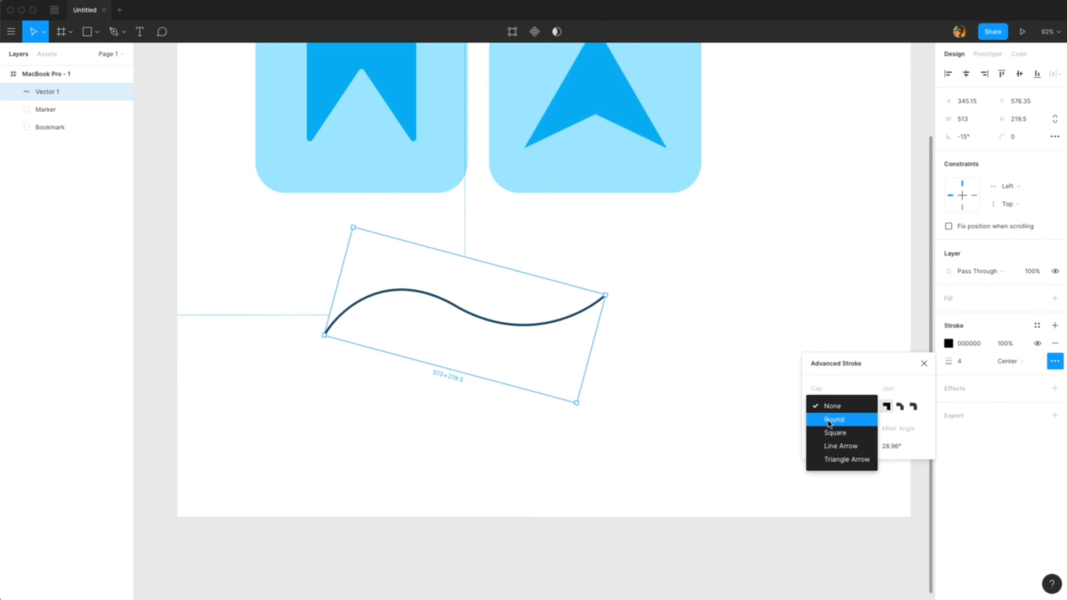
{"action": "left_click", "coordinate": [840, 446]}
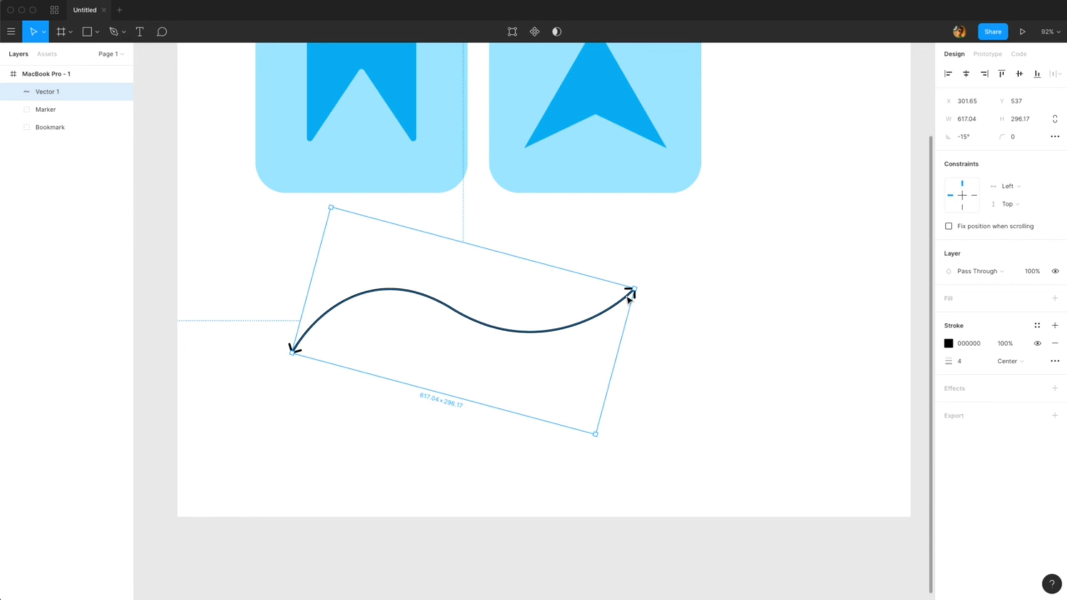
Step: Reshape the arrow curve by moving its end points and adjusting the middle point's handle
{"action": "key", "text": "Return"}
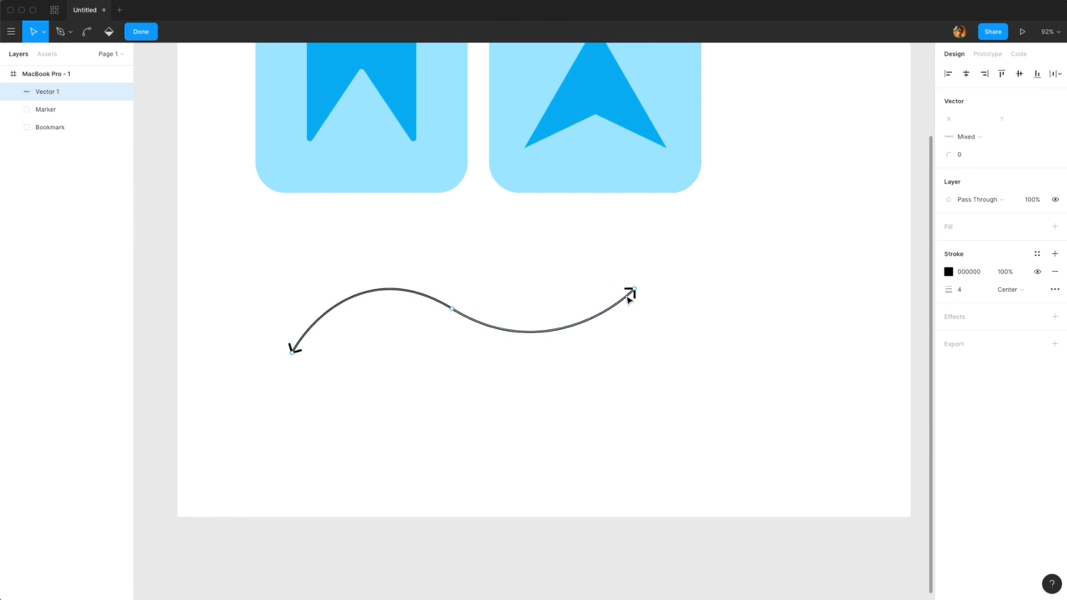
{"action": "left_click_drag", "start_coordinate": [636, 293], "coordinate": [597, 239]}
{"action": "left_click_drag", "start_coordinate": [533, 360], "coordinate": [537, 398]}
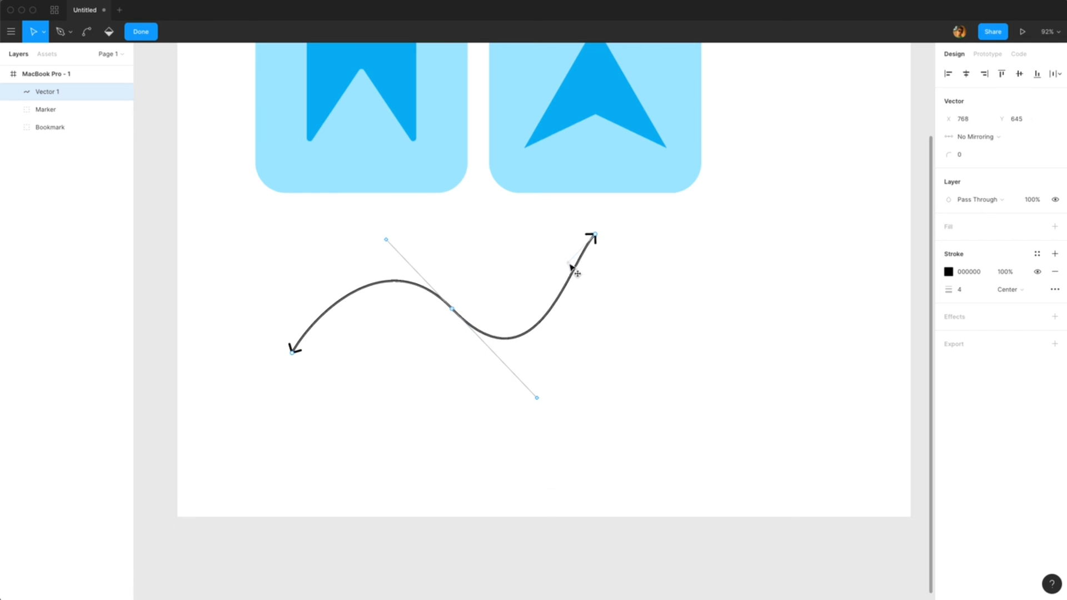
{"action": "left_click_drag", "start_coordinate": [292, 352], "coordinate": [338, 349]}
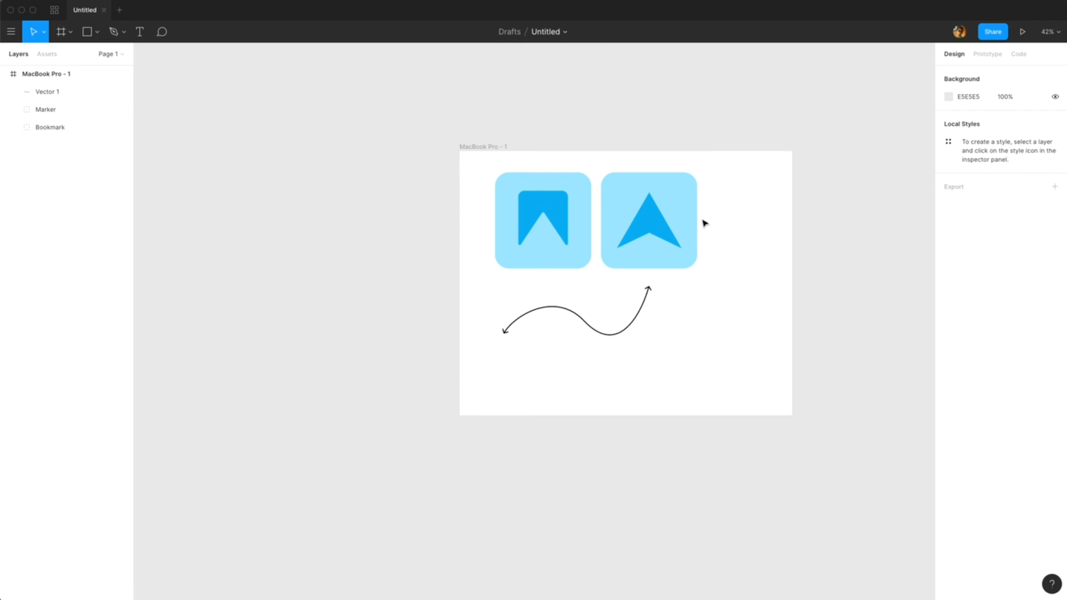